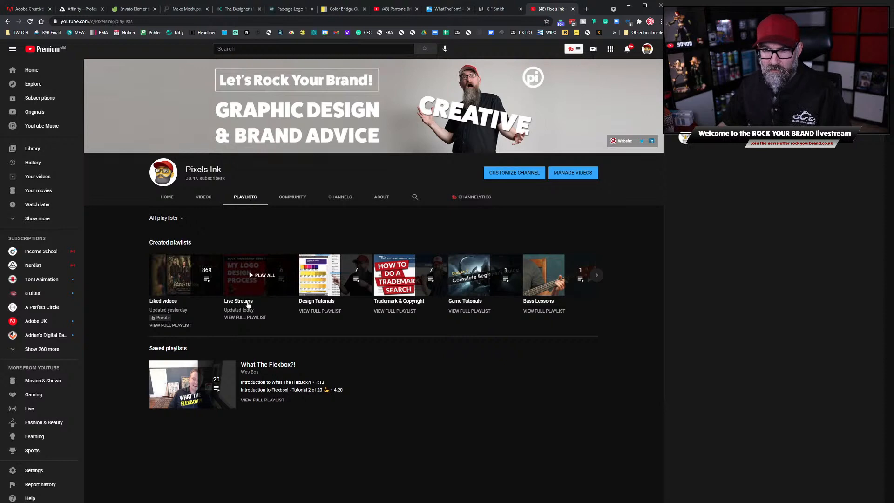
Open the full video list of the Pixels Ink channel's Live Streams playlist
left_click(249, 304)
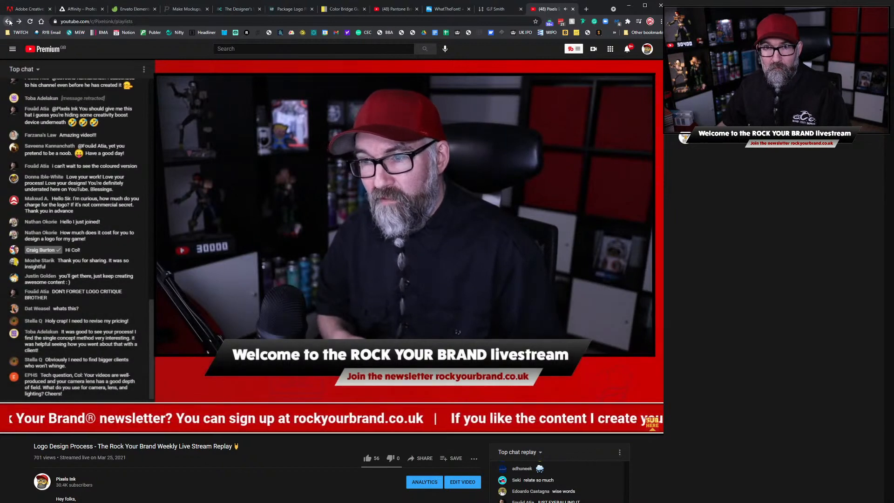
left_click(8, 22)
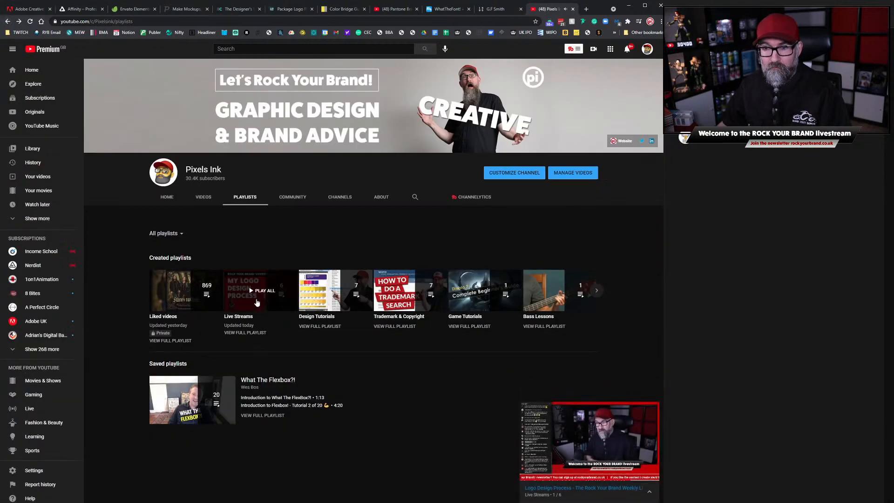
left_click(243, 332)
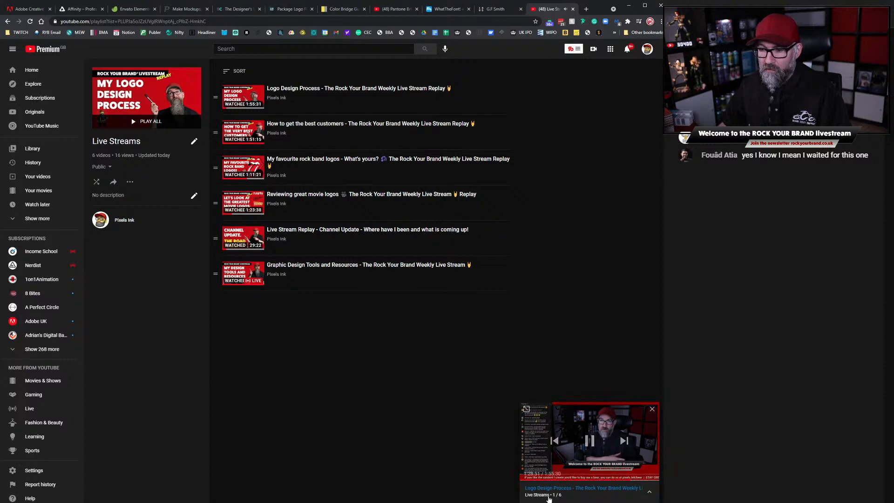
Close the miniplayer and open the Pixels Ink channel's list of uploaded videos
left_click(653, 410)
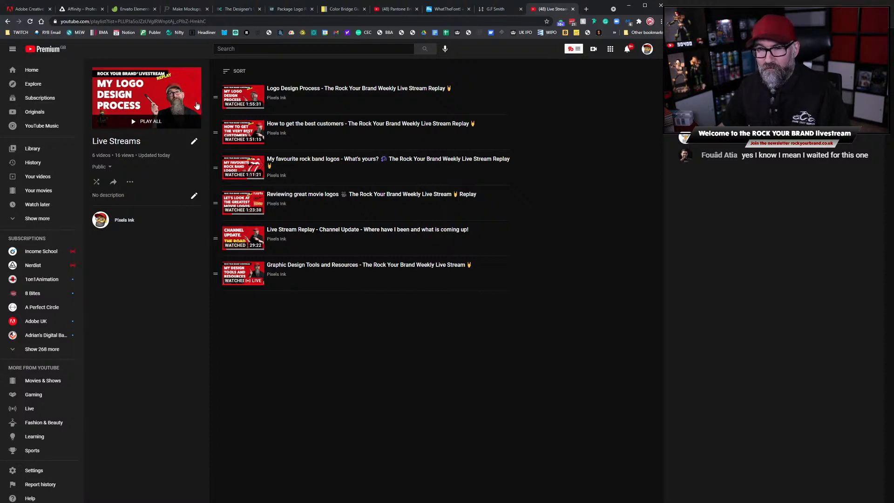
left_click(7, 21)
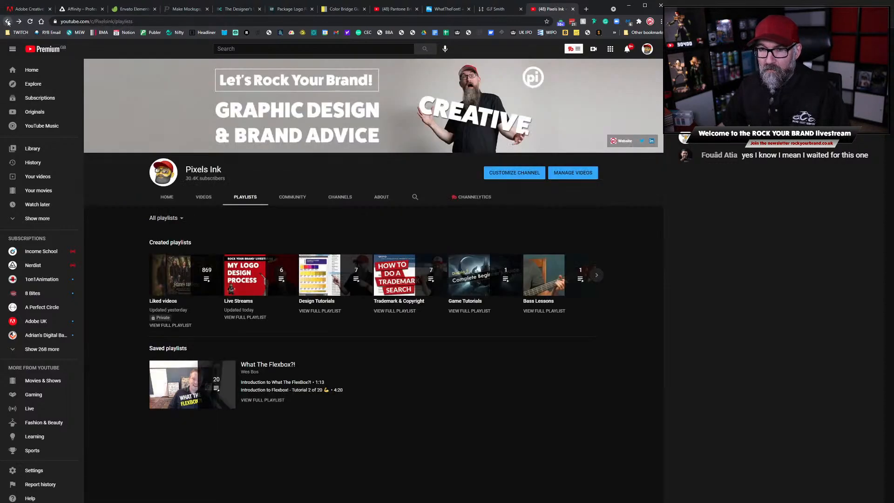
left_click(204, 197)
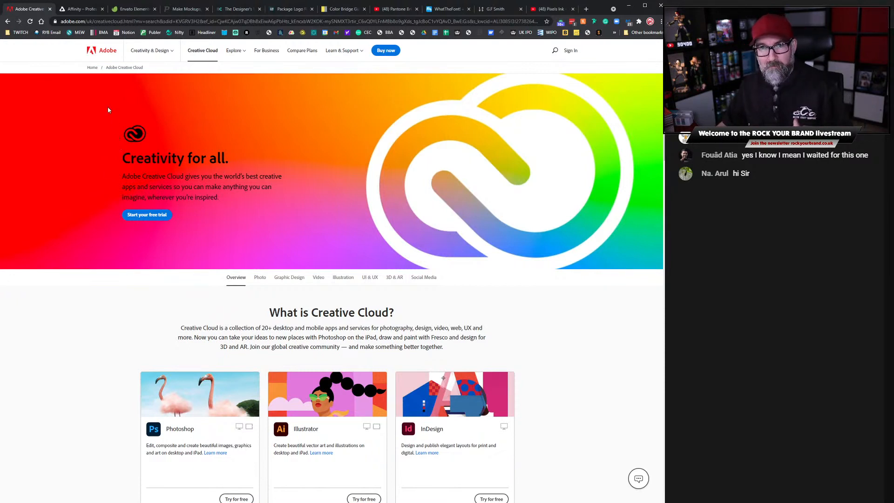
Examine the apps and included services presented on Adobe's Creative Cloud page
left_click(79, 9)
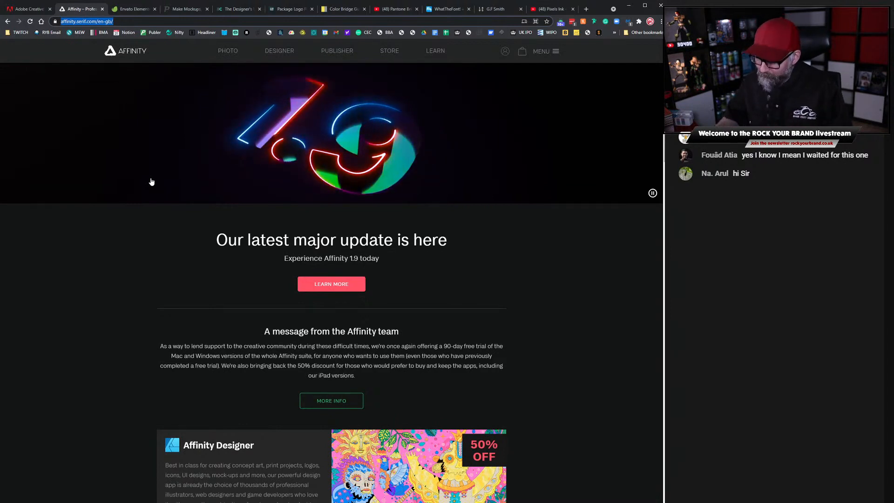
left_click(30, 9)
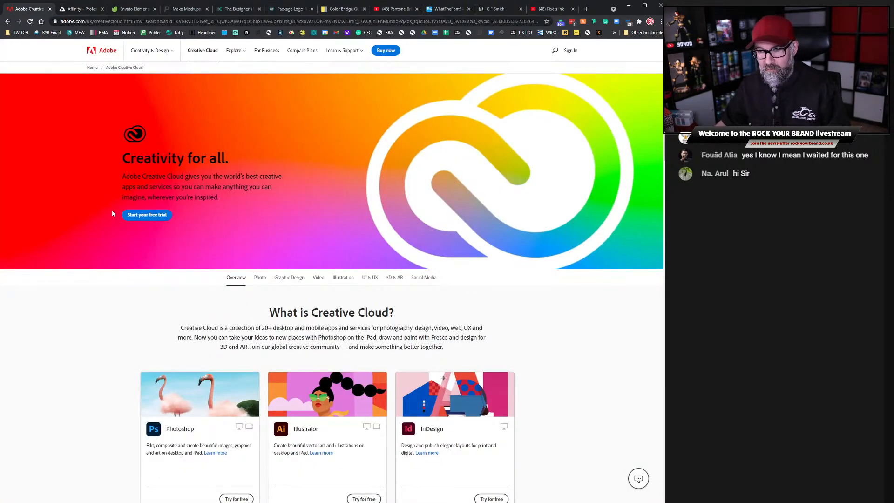
scroll(120, 212, "down", 2)
scroll(141, 252, "down", 4)
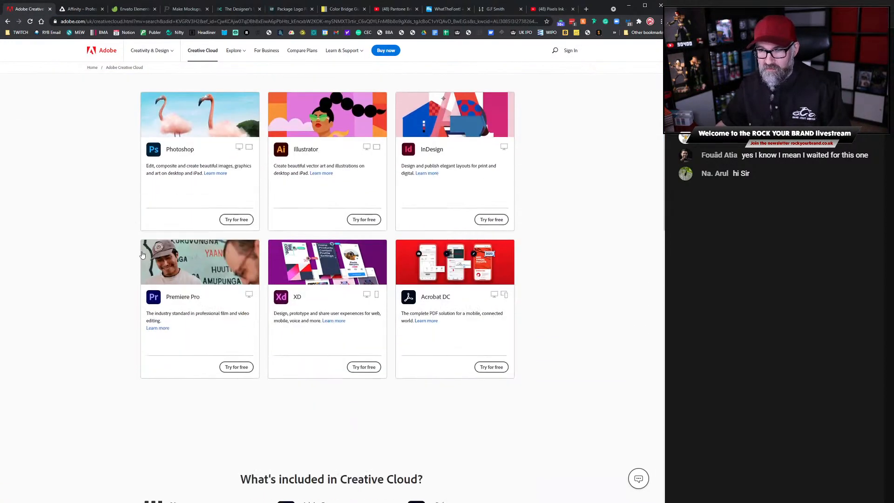
scroll(176, 305, "down", 2)
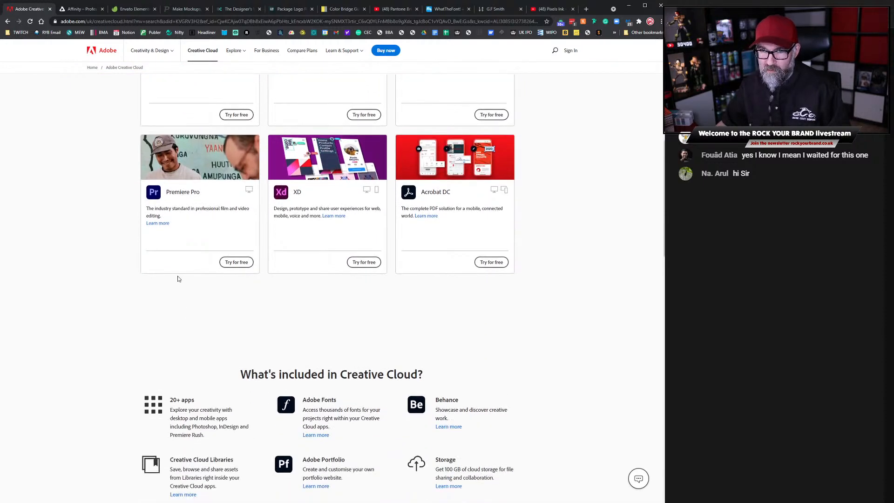
scroll(178, 280, "up", 2)
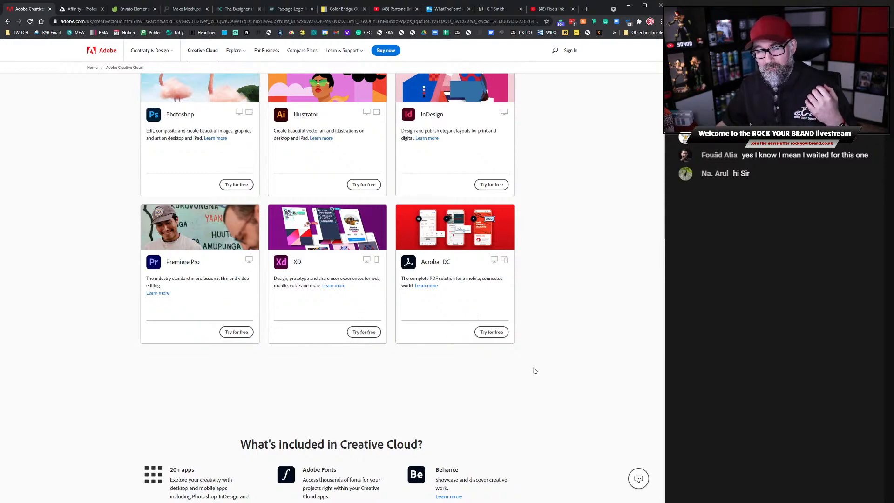
scroll(534, 370, "up", 5)
scroll(534, 357, "down", 3)
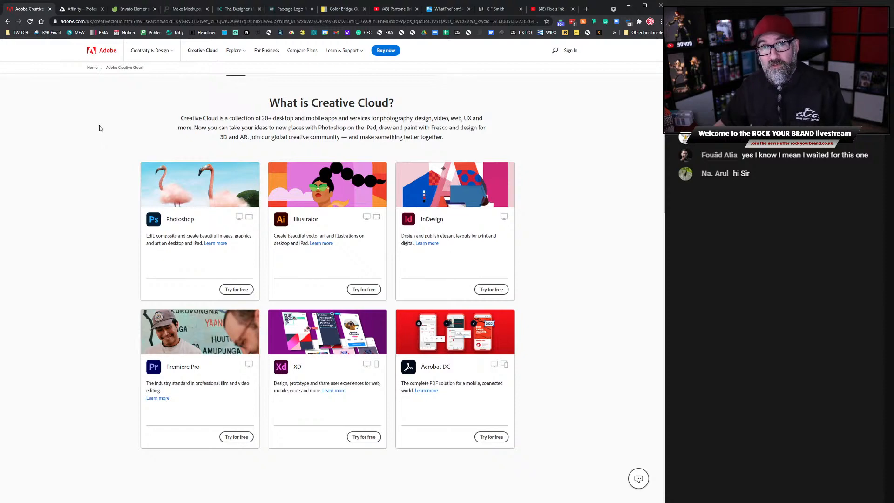
Switch to the Affinity website and examine the Designer, Photo and Publisher offers and their prices
left_click(83, 4)
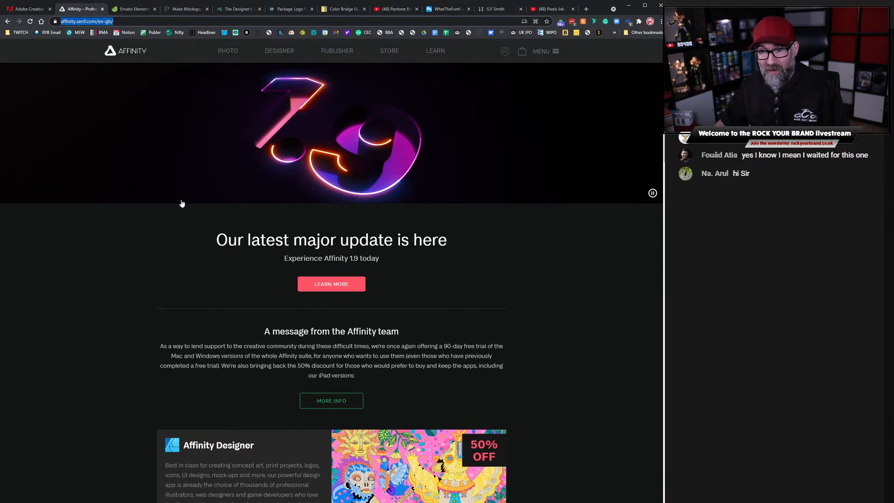
scroll(173, 200, "down", 1)
scroll(326, 192, "up", 1)
scroll(224, 195, "down", 3)
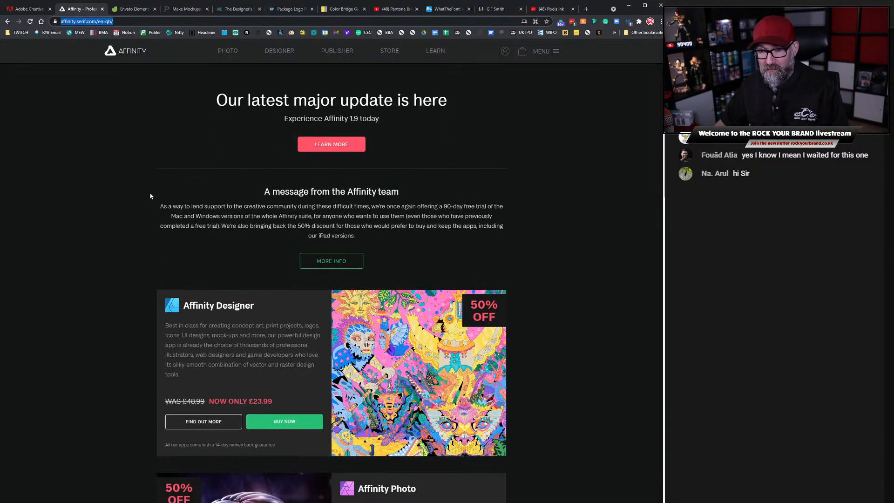
scroll(150, 196, "down", 4)
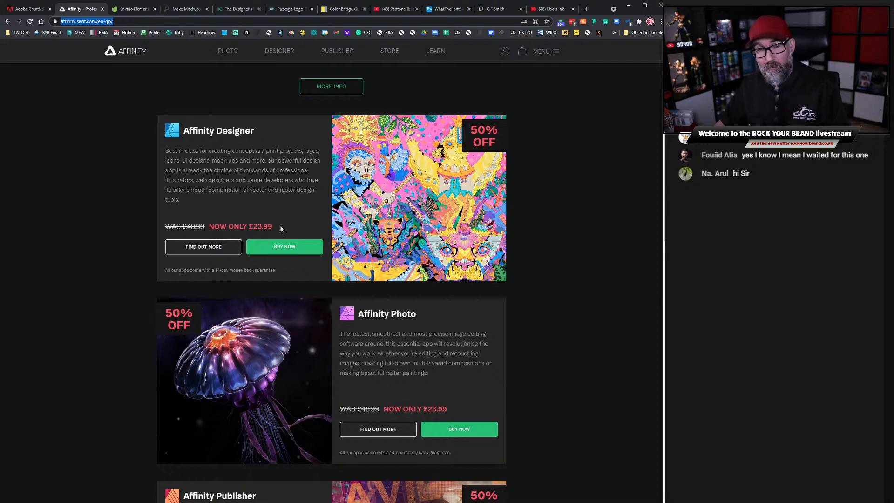
scroll(284, 207, "down", 4)
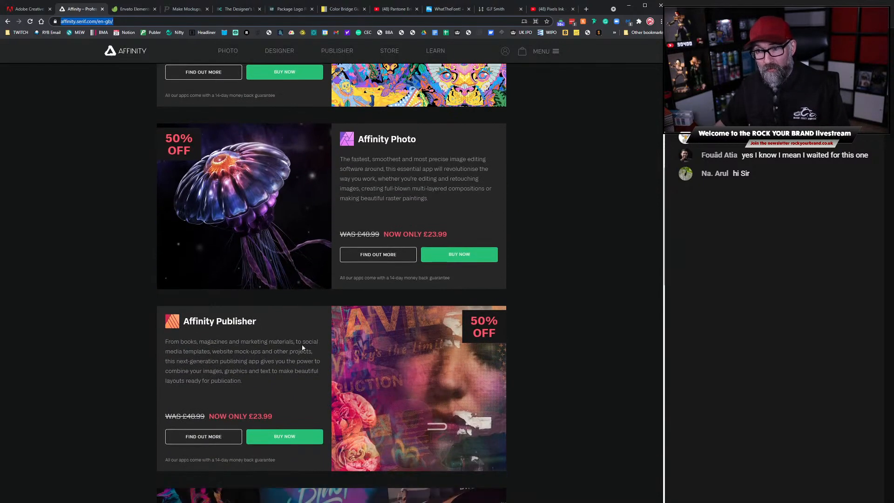
scroll(227, 189, "up", 3)
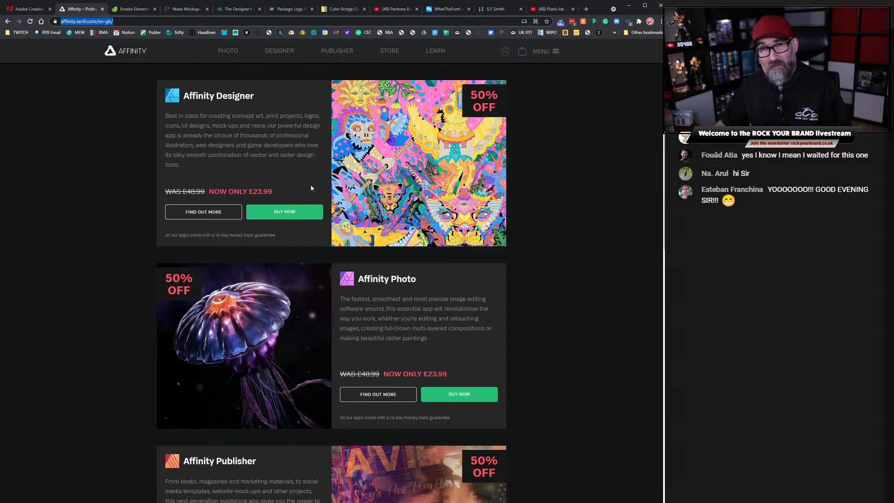
scroll(309, 183, "down", 2)
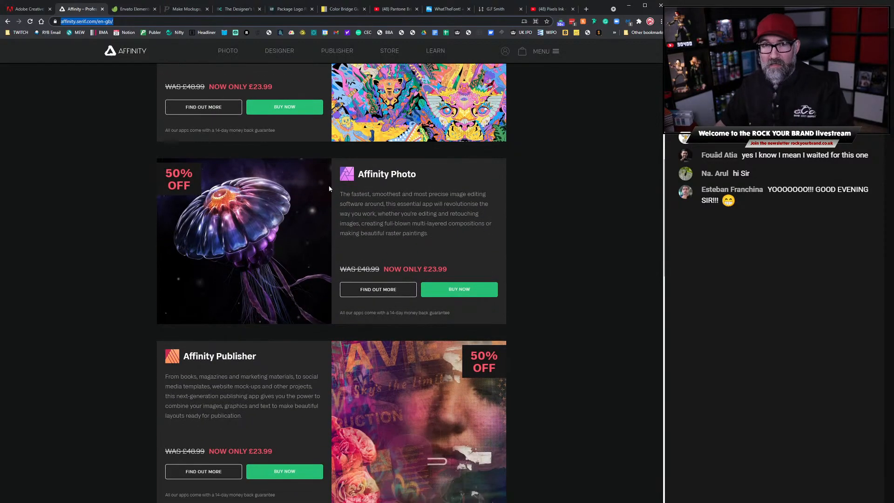
scroll(305, 185, "up", 9)
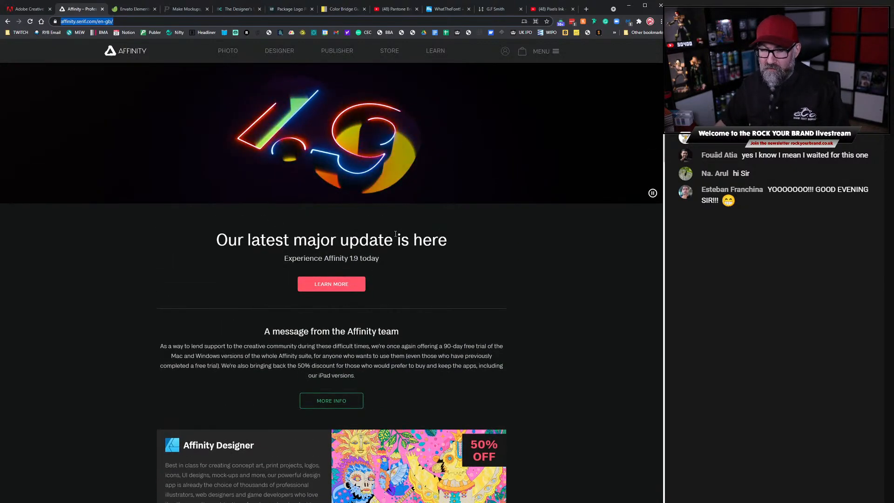
scroll(230, 228, "down", 2)
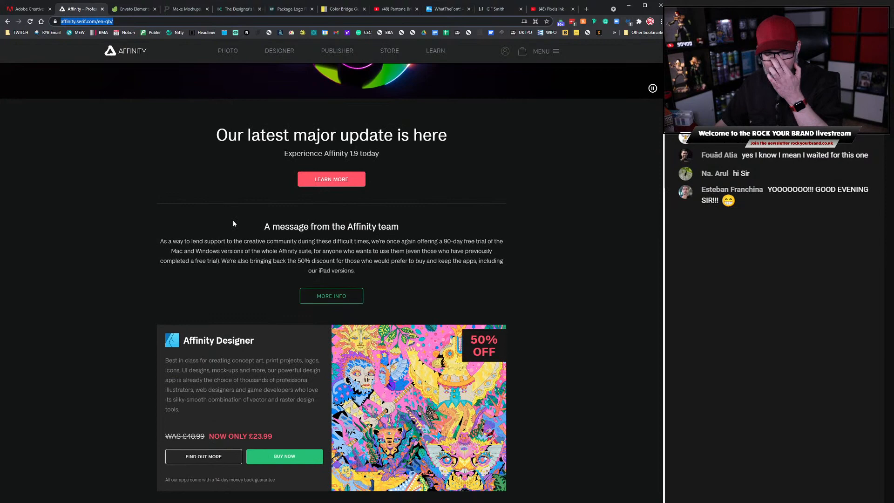
scroll(233, 221, "up", 1)
scroll(231, 221, "down", 2)
scroll(228, 220, "up", 3)
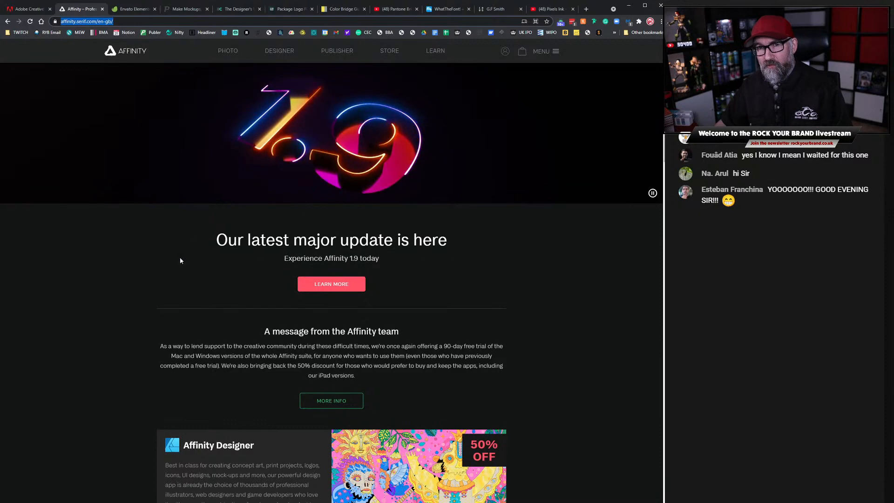
scroll(200, 258, "down", 2)
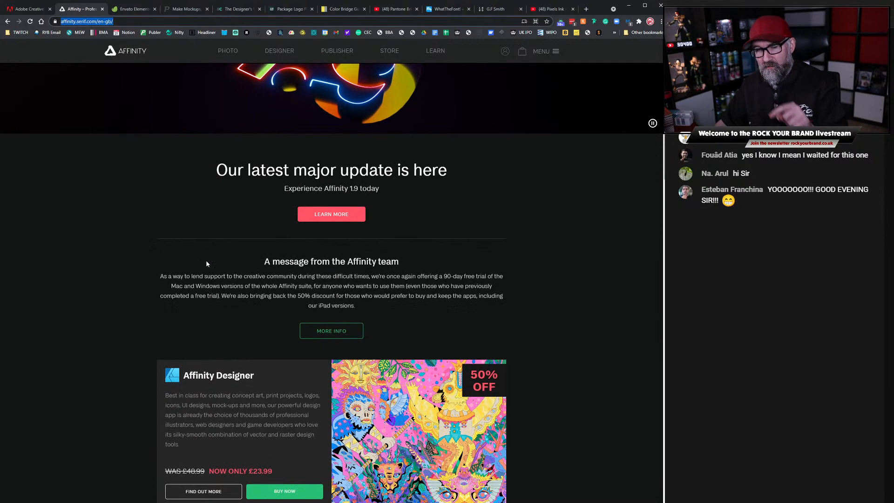
scroll(189, 262, "up", 2)
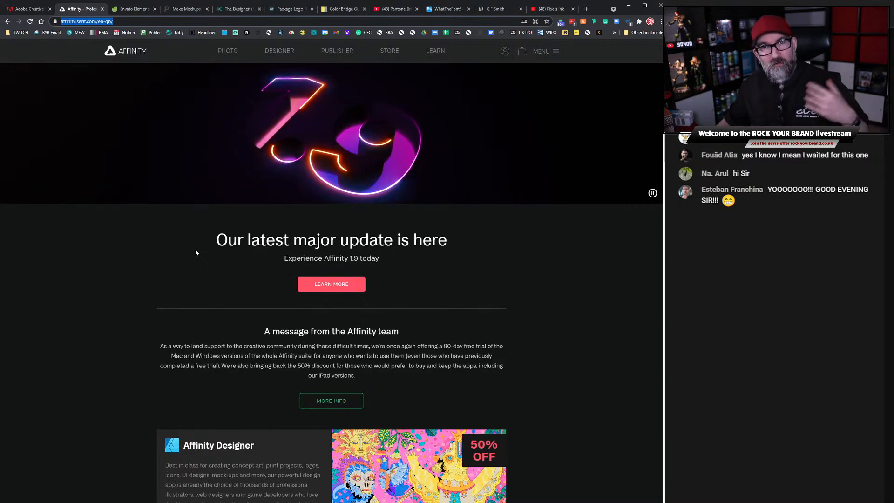
Examine the Affinity Content, Official Workbooks and Official T-Shirts sections further down the Affinity homepage
scroll(195, 208, "down", 10)
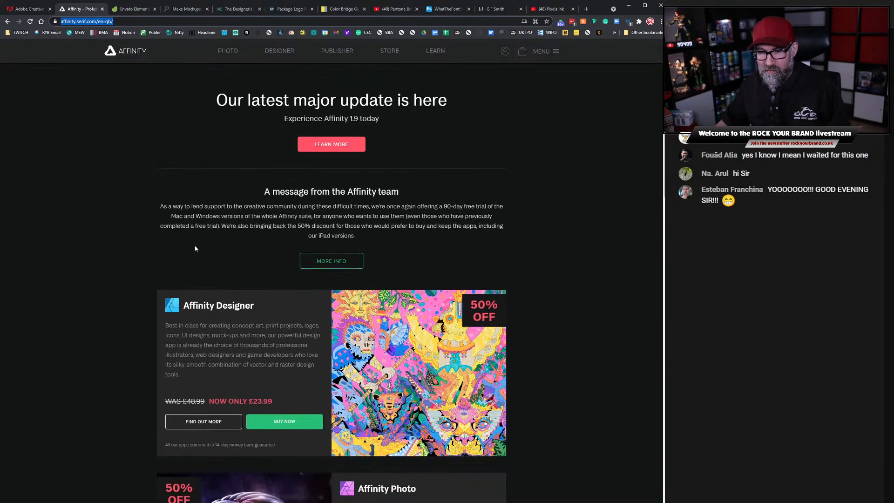
scroll(148, 307, "down", 6)
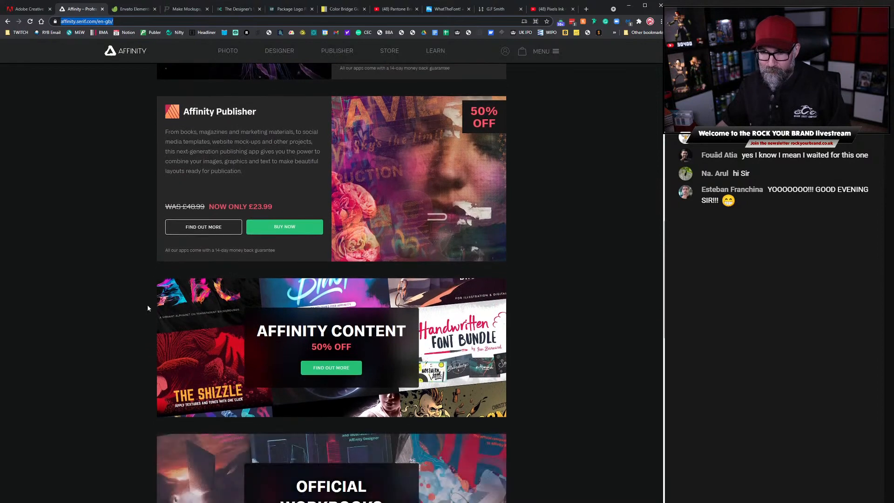
scroll(148, 307, "down", 3)
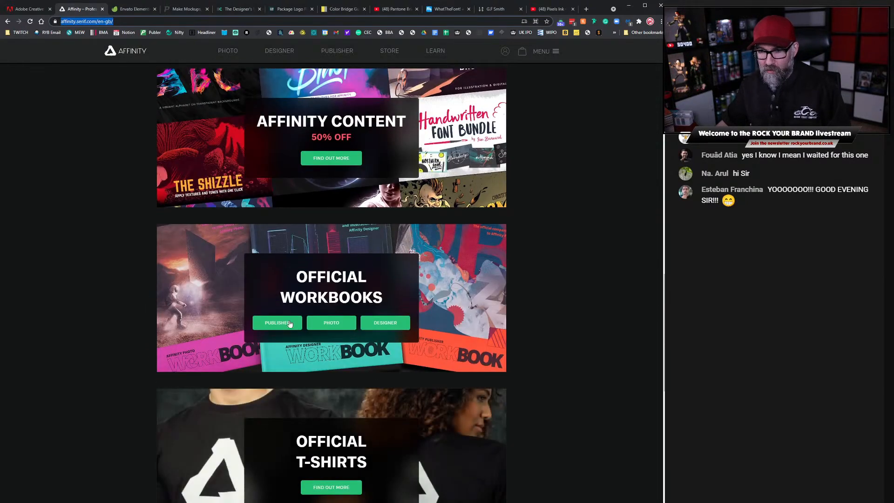
scroll(322, 310, "up", 3)
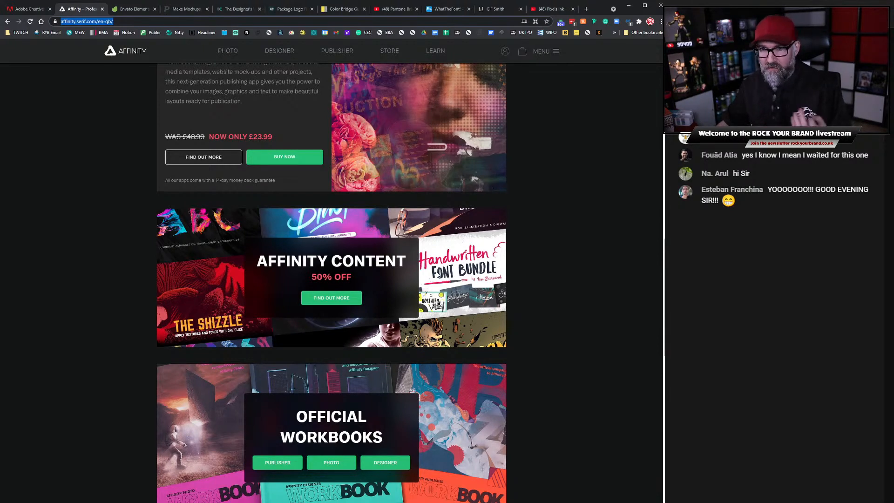
scroll(444, 273, "down", 3)
scroll(444, 272, "down", 4)
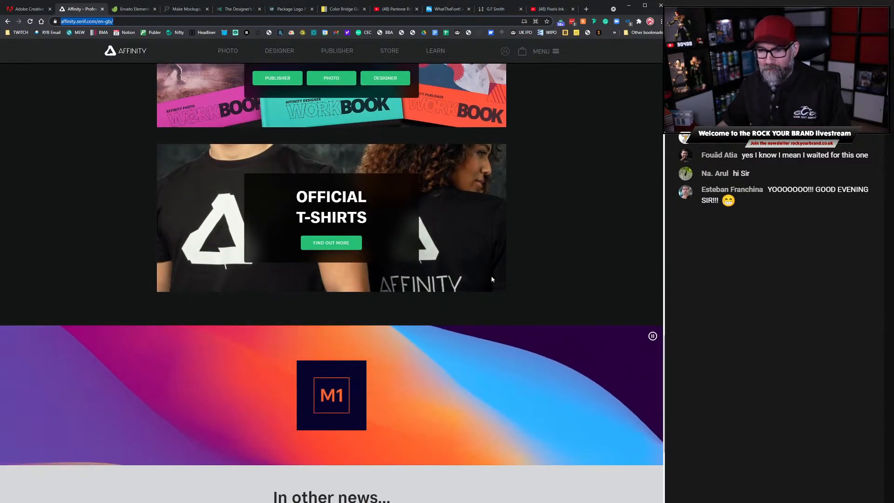
scroll(492, 279, "down", 3)
scroll(492, 278, "up", 8)
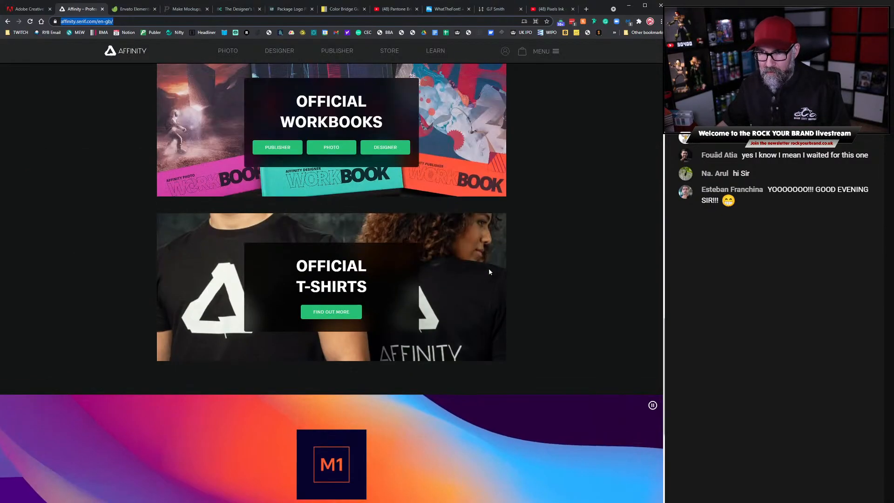
scroll(488, 267, "up", 11)
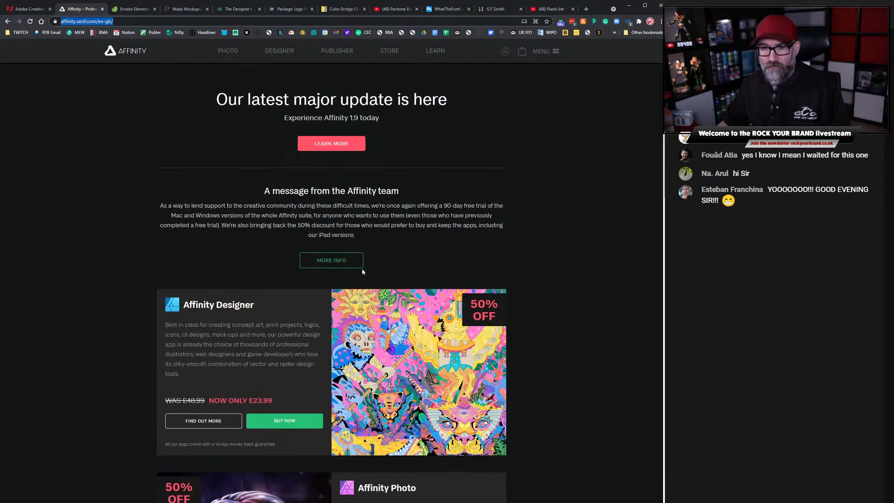
scroll(381, 275, "down", 1)
scroll(230, 282, "down", 1)
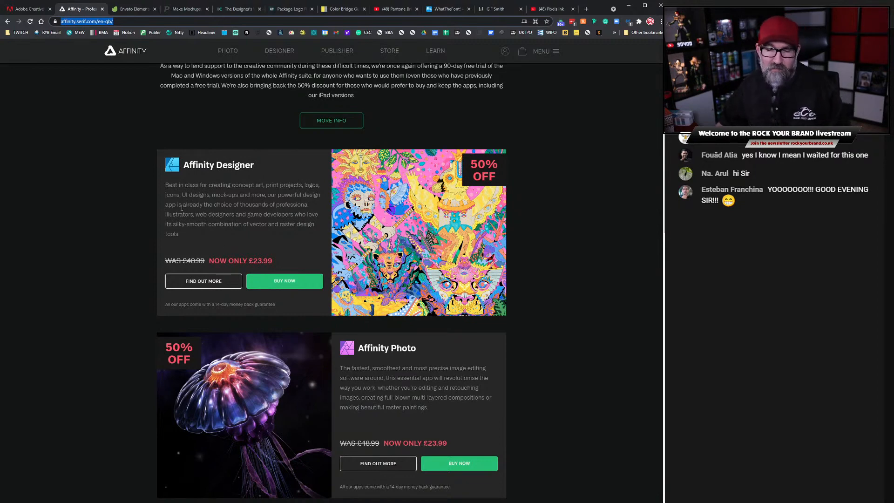
scroll(136, 213, "up", 6)
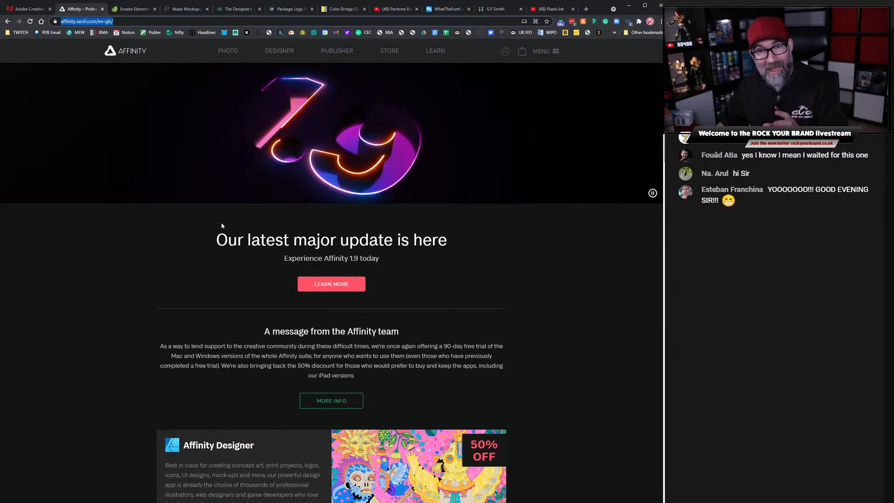
scroll(223, 219, "down", 2)
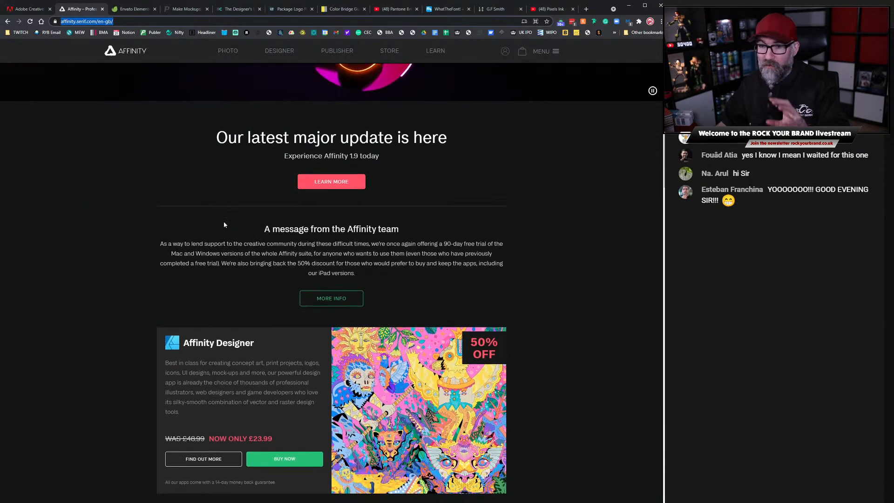
scroll(224, 221, "up", 2)
scroll(223, 222, "down", 2)
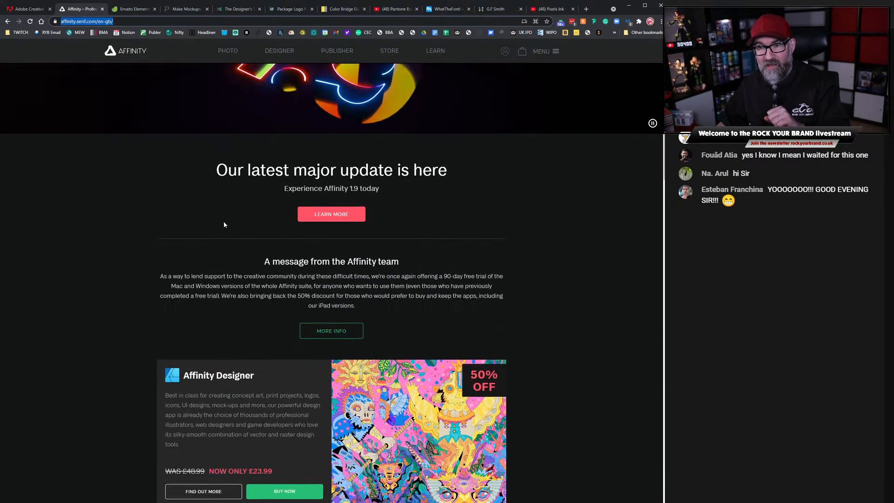
scroll(224, 225, "up", 1)
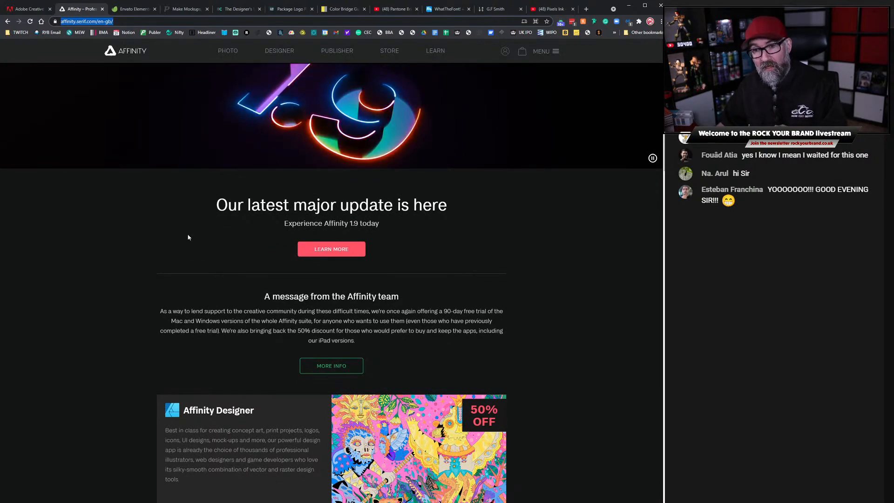
Review the Affinity 1.9 announcement and the discounted app offers on the Affinity homepage, and return to Adobe's Creative Cloud page
scroll(190, 244, "down", 1)
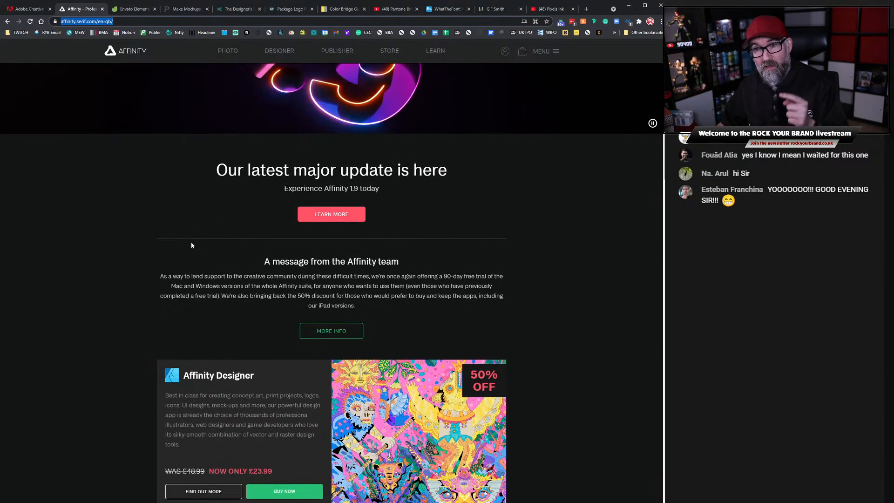
scroll(191, 241, "up", 1)
scroll(195, 238, "up", 1)
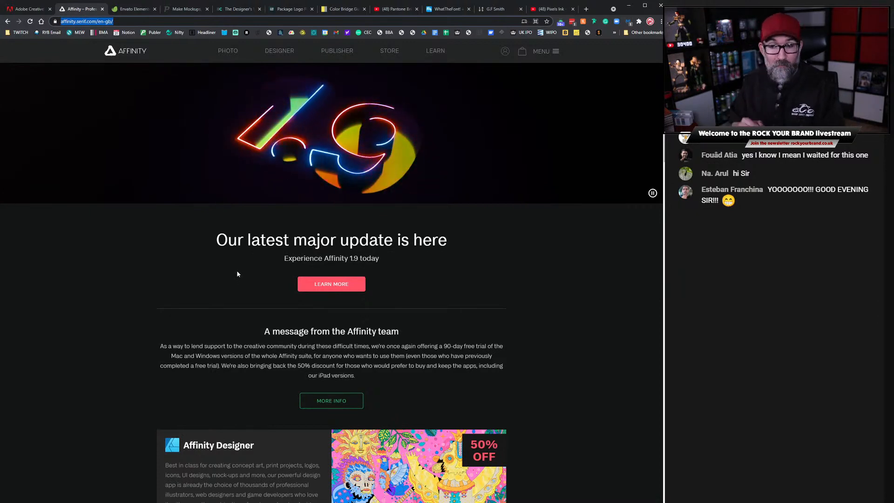
scroll(237, 275, "down", 7)
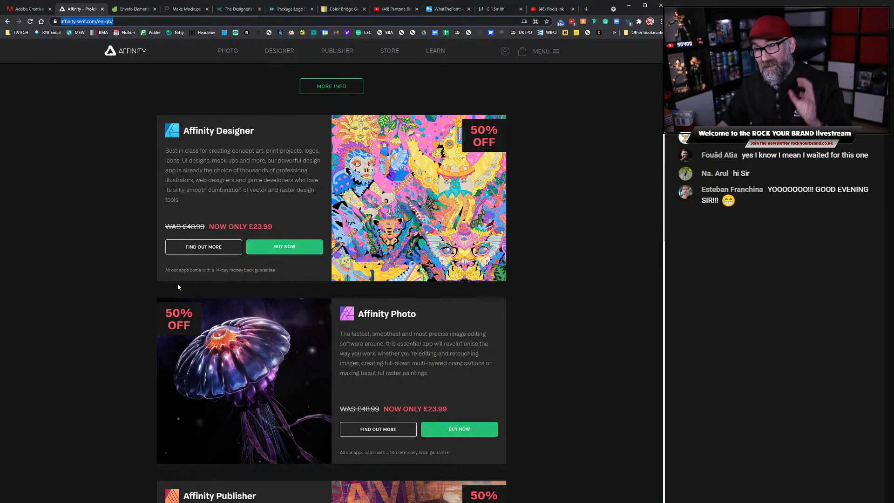
scroll(177, 288, "down", 1)
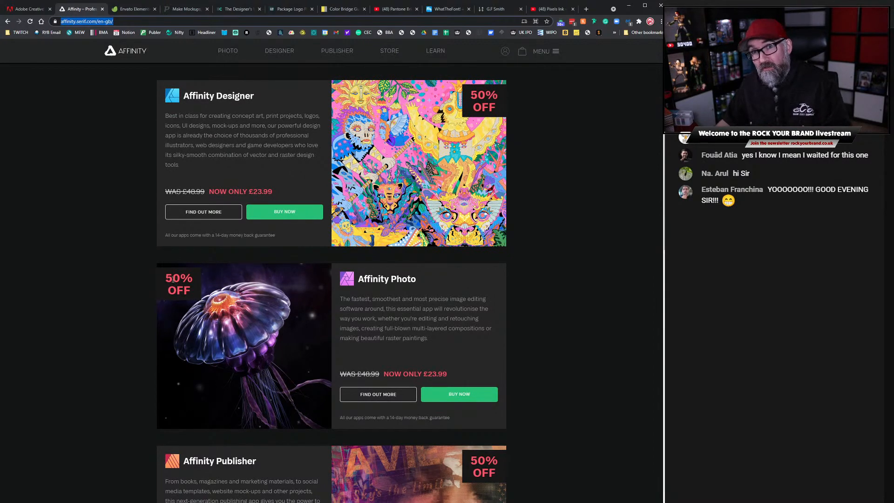
scroll(174, 279, "down", 1)
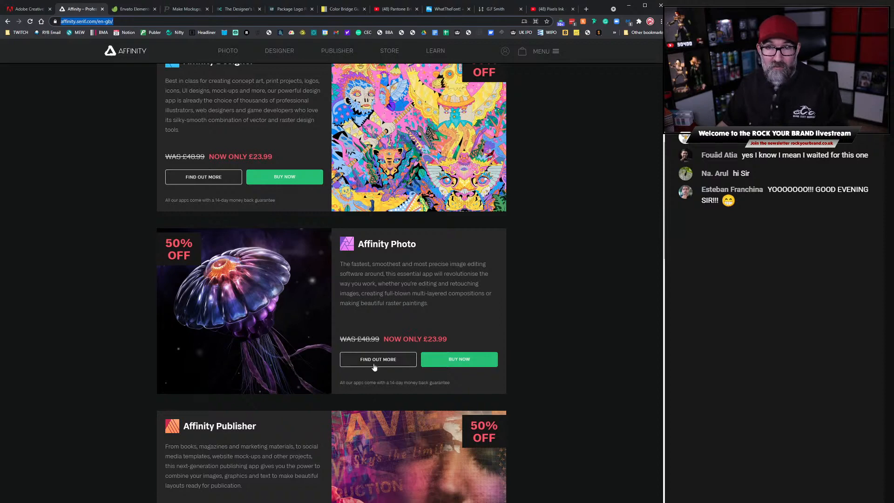
scroll(228, 297, "up", 10)
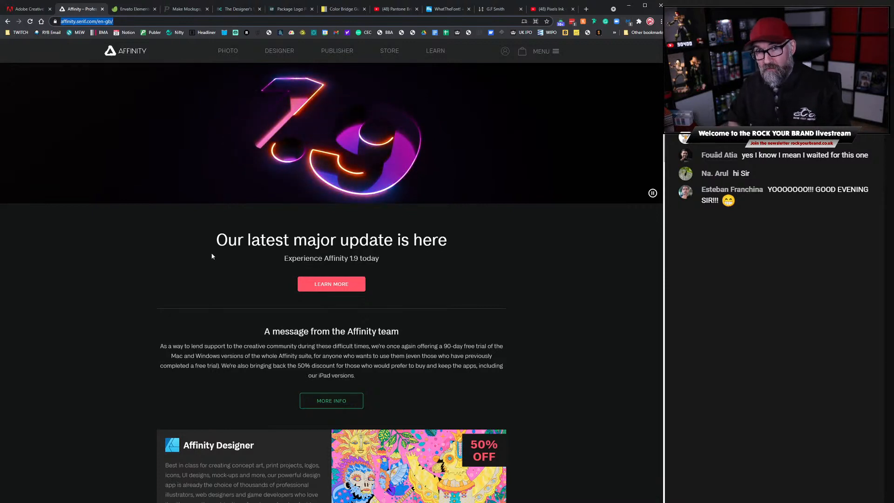
left_click(33, 11)
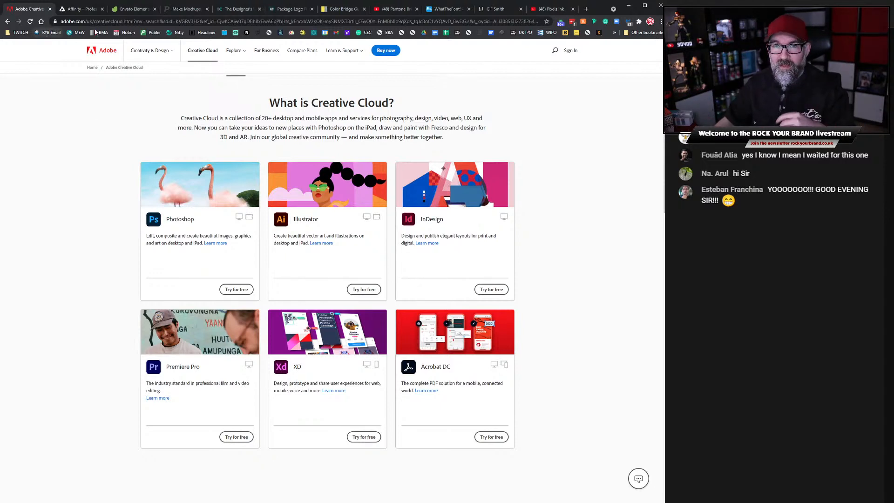
Show the Envato Elements homepage, search the web for "envato" in a new tab and open Envato's main website
left_click(136, 9)
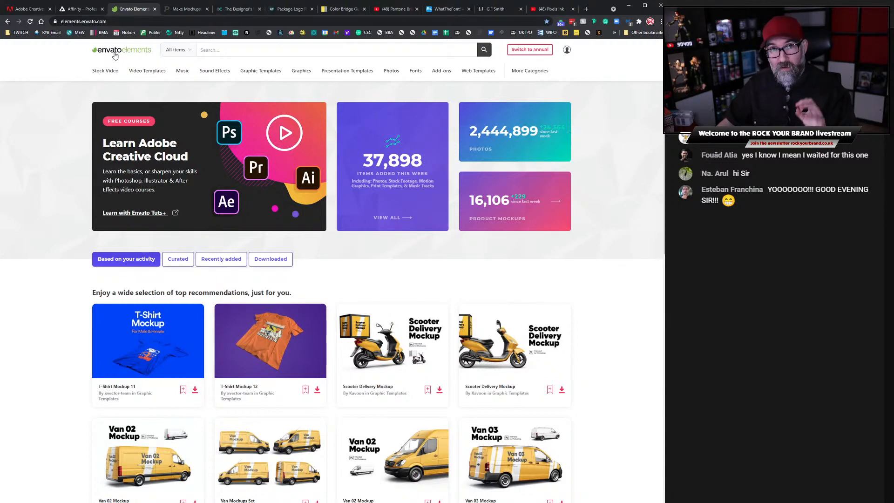
left_click(586, 9)
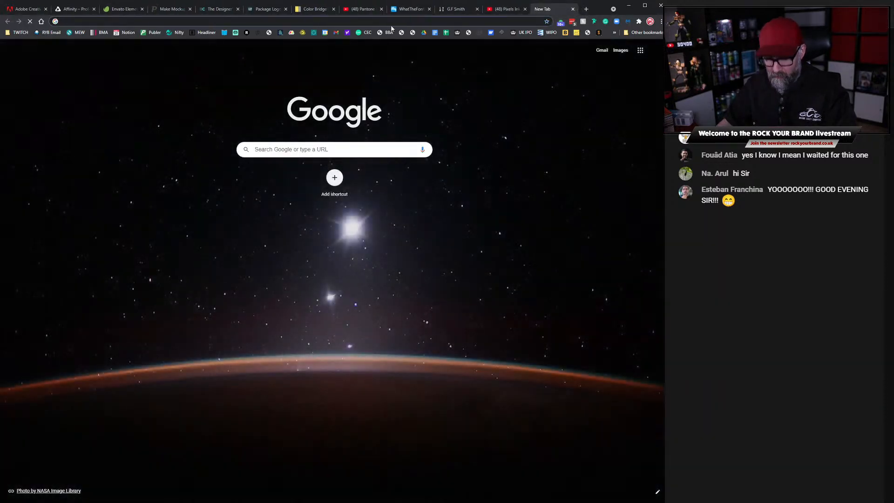
type("envato")
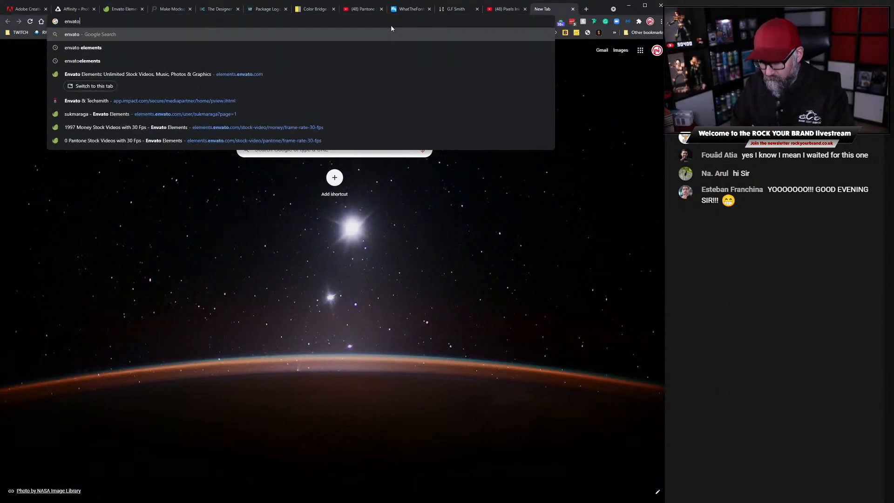
key("Return")
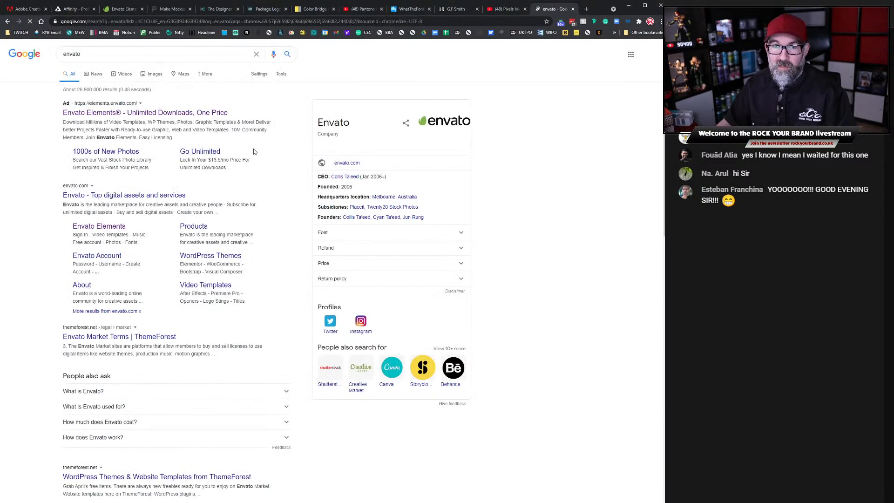
left_click(177, 196)
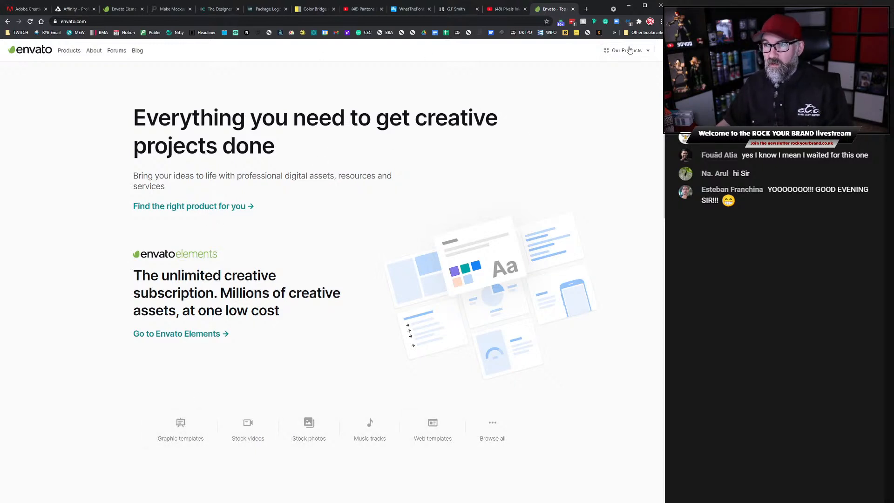
Look at the Art Deco Wedding Invitation Suite among Envato's graphic templates and return to the Envato homepage
left_click(179, 427)
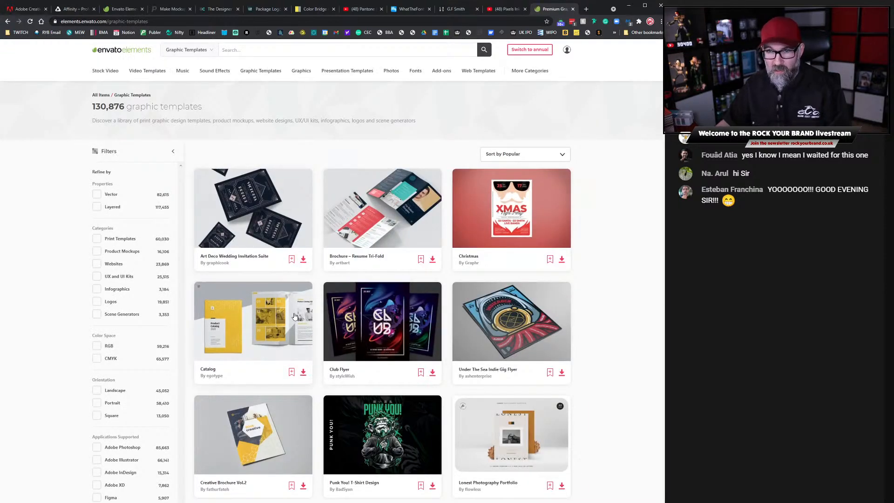
left_click(254, 216)
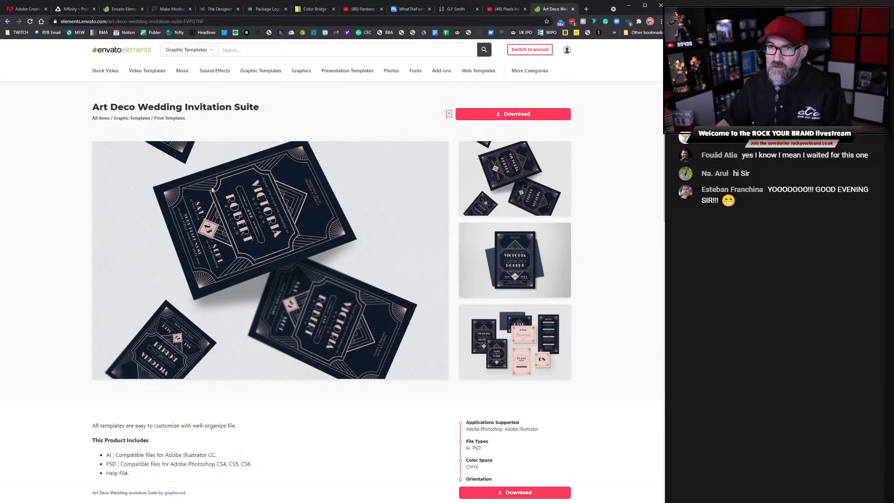
left_click(8, 21)
left_click(8, 21)
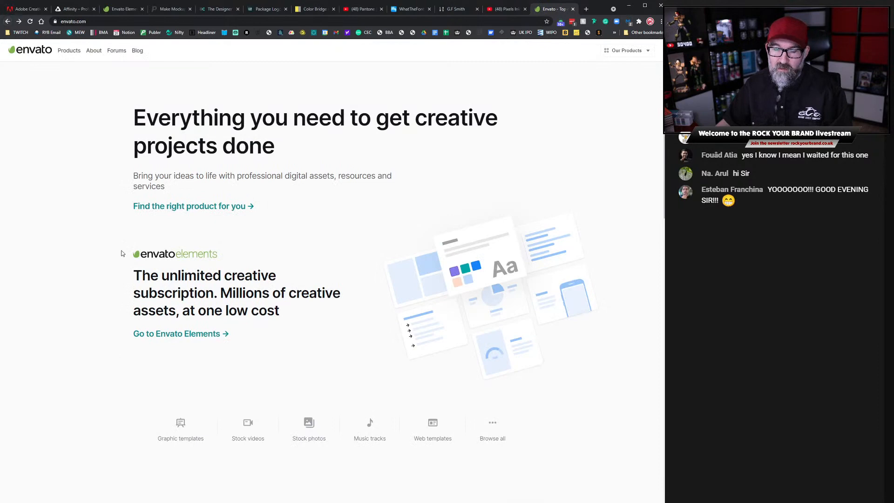
Open Envato's product overview and examine the Elements, Market and Placeit offers
left_click(197, 206)
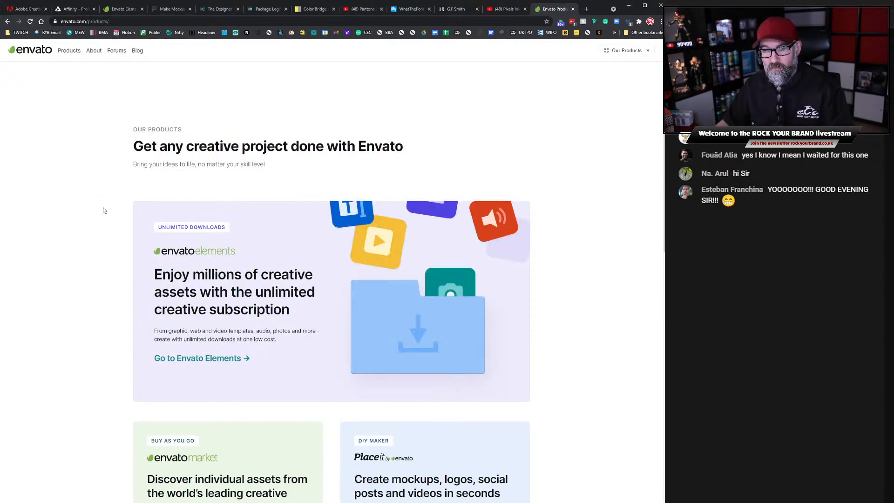
scroll(82, 212, "down", 2)
scroll(82, 215, "down", 1)
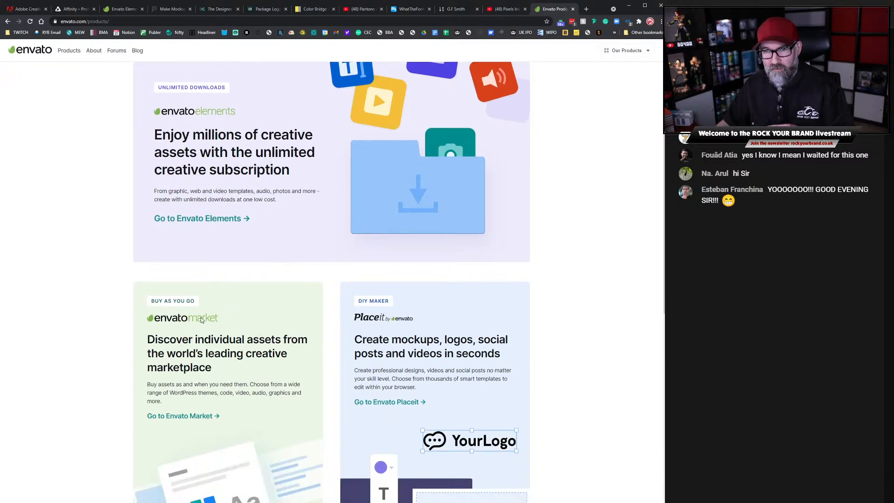
scroll(187, 326, "down", 2)
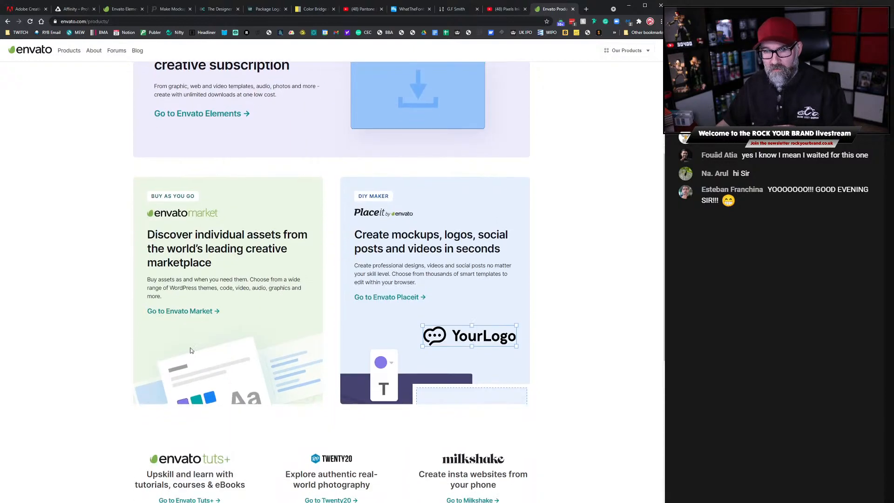
Go to Envato Market from the product overview and dismiss the Honey rewards pop-up
left_click(198, 311)
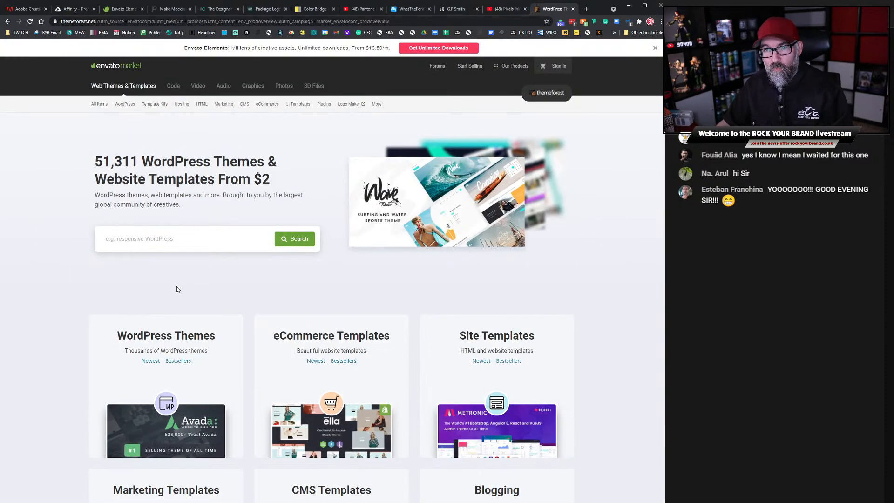
scroll(179, 328, "down", 2)
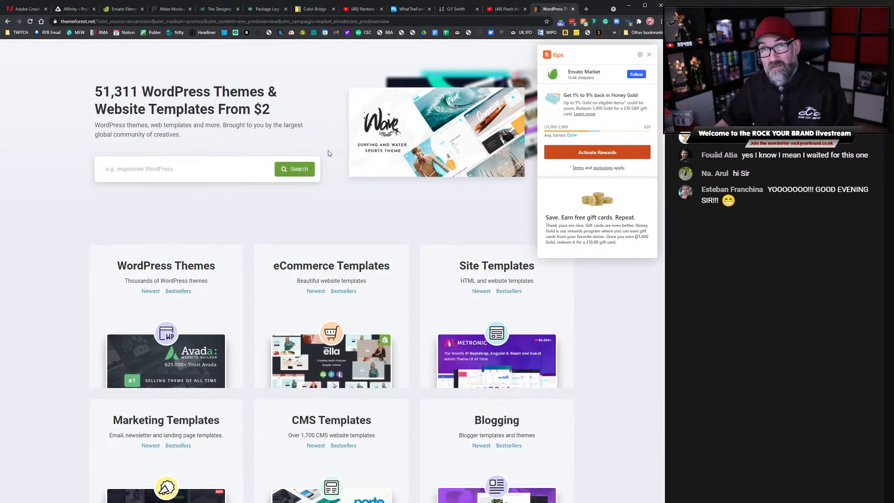
left_click(650, 56)
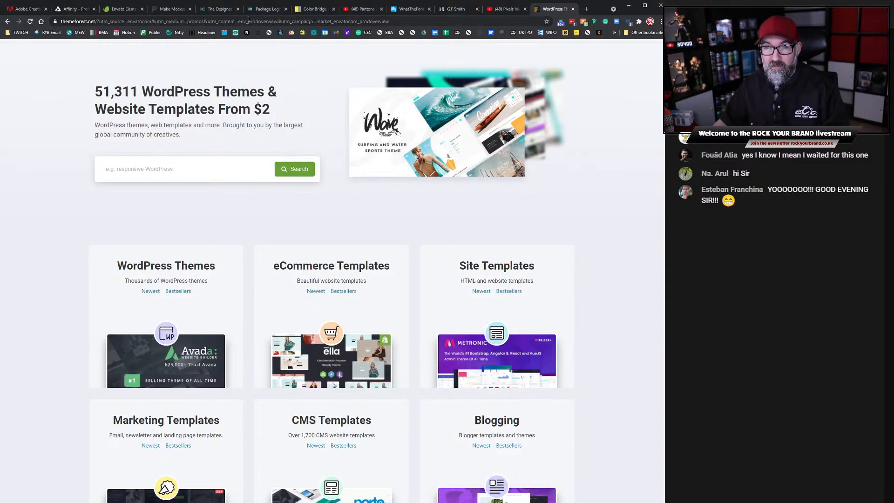
Return to the Envato Elements homepage and search all items for "t-shirt mockup"
left_click(131, 10)
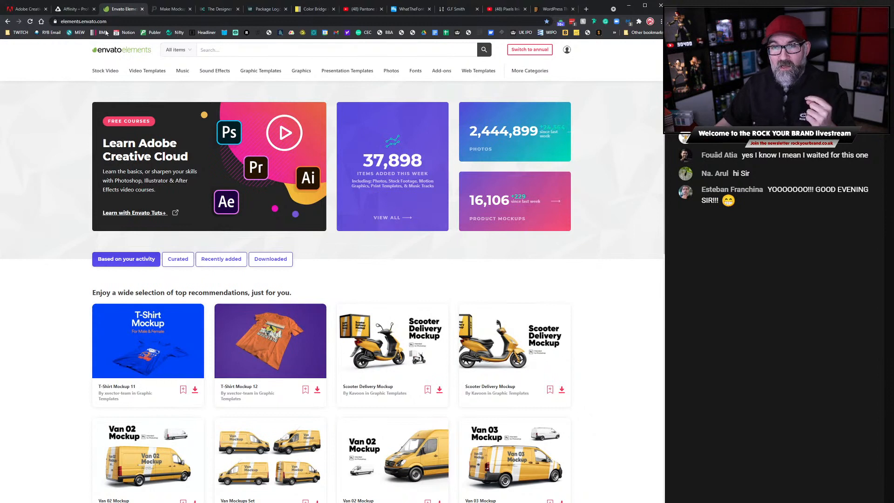
left_click(189, 54)
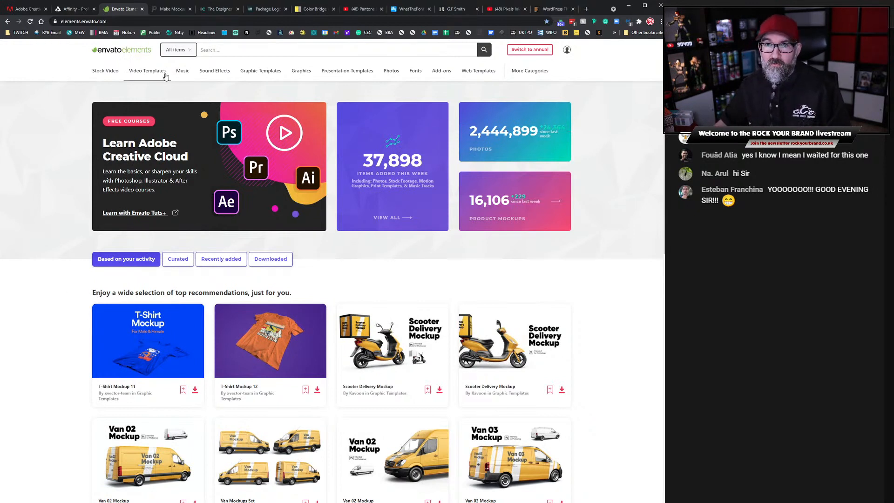
left_click(188, 51)
left_click(243, 51)
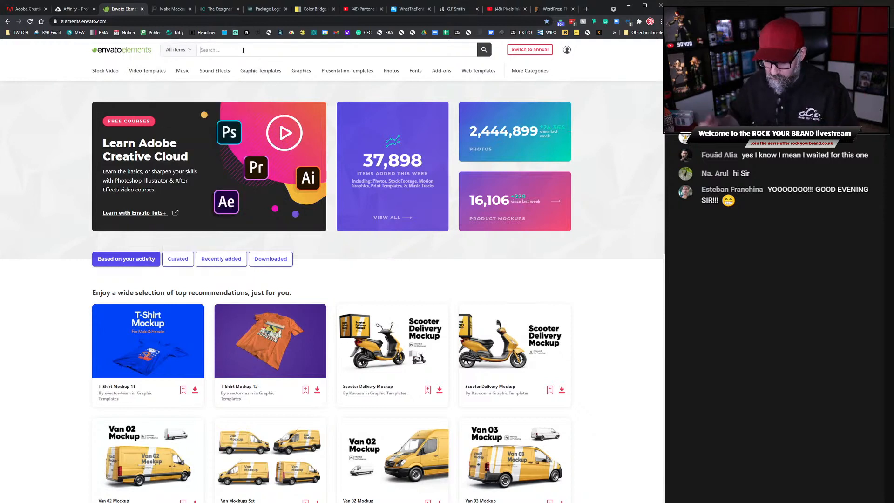
type("t-shirt")
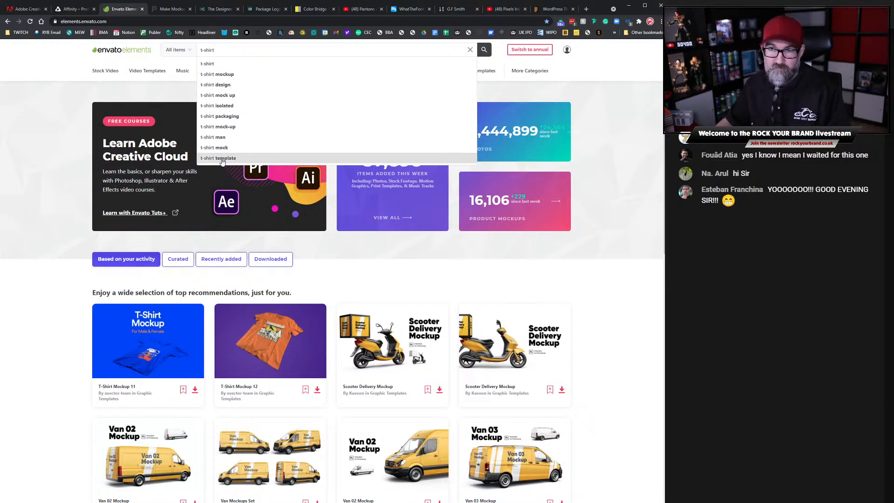
left_click(228, 76)
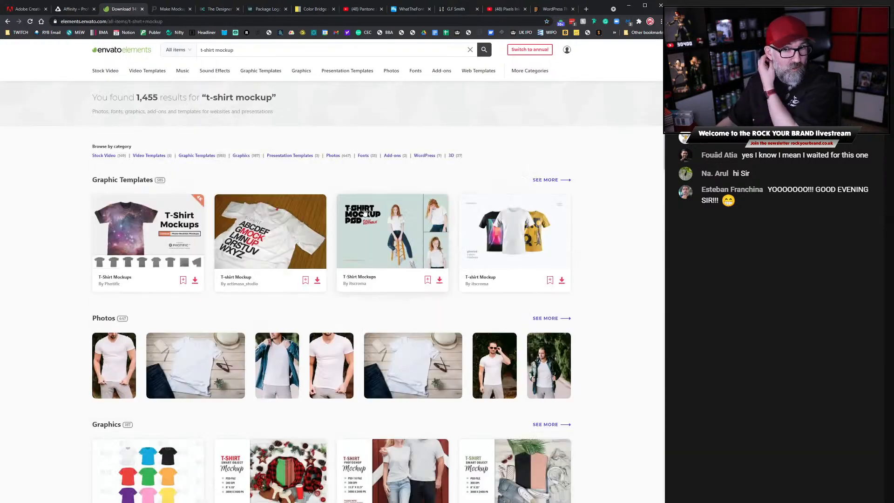
Browse the t-shirt mockup results for graphic templates, photos, graphics, stock video and 3D items
scroll(176, 219, "down", 1)
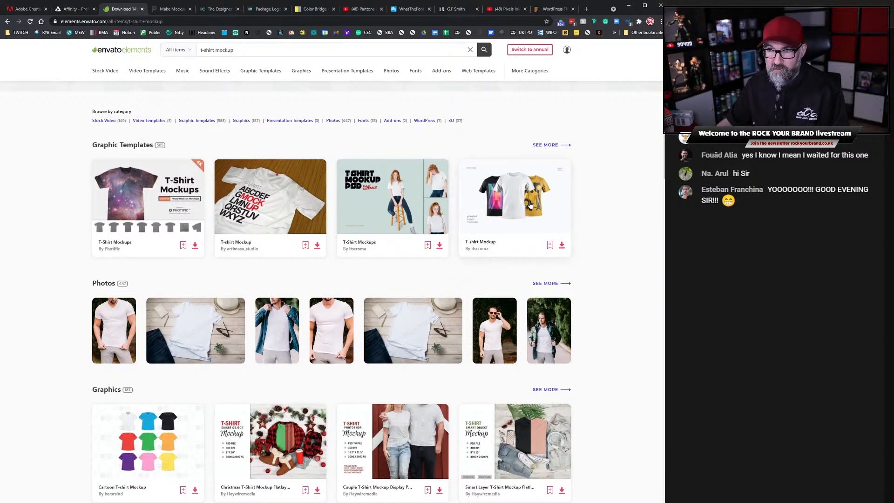
scroll(196, 226, "down", 1)
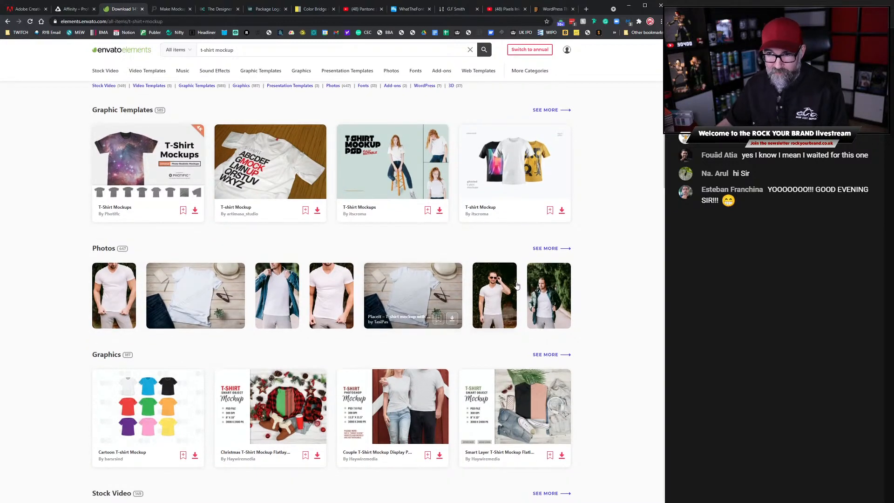
scroll(383, 278, "down", 2)
scroll(383, 278, "down", 2)
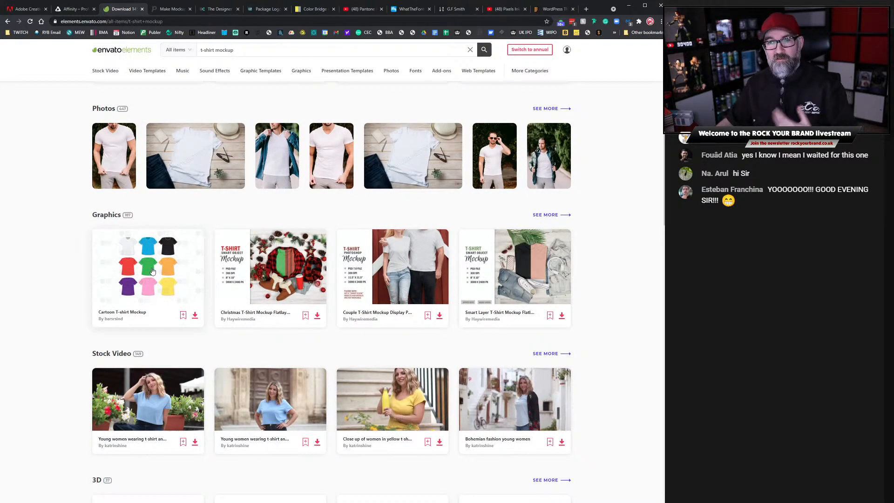
scroll(166, 277, "down", 4)
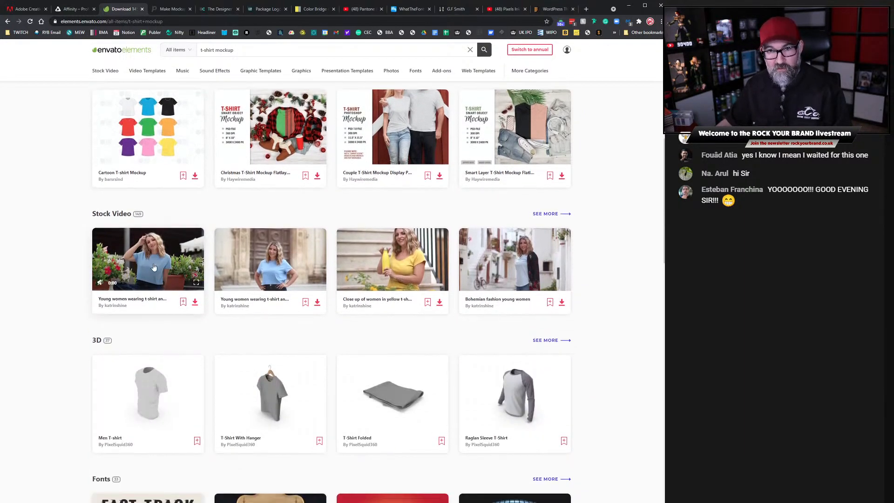
scroll(162, 266, "down", 3)
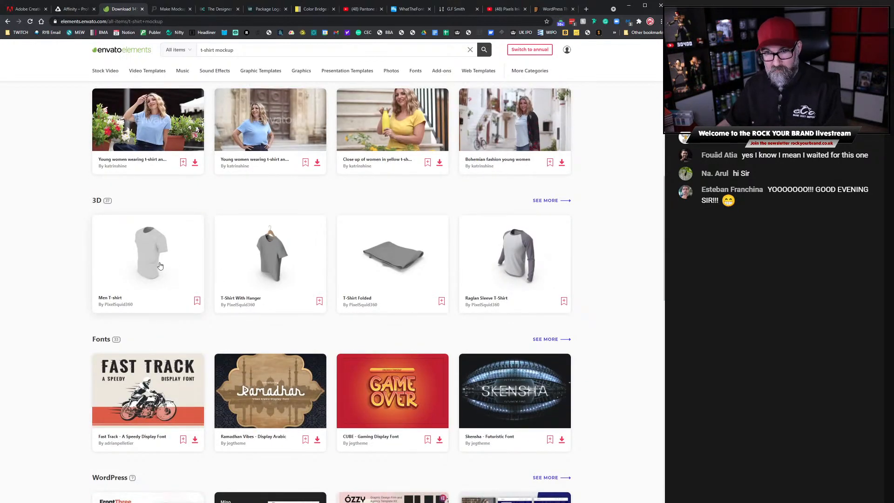
Examine the fonts, WordPress and video template results, and preview the animated t-shirt and sweater video templates
scroll(161, 263, "down", 2)
scroll(161, 262, "down", 1)
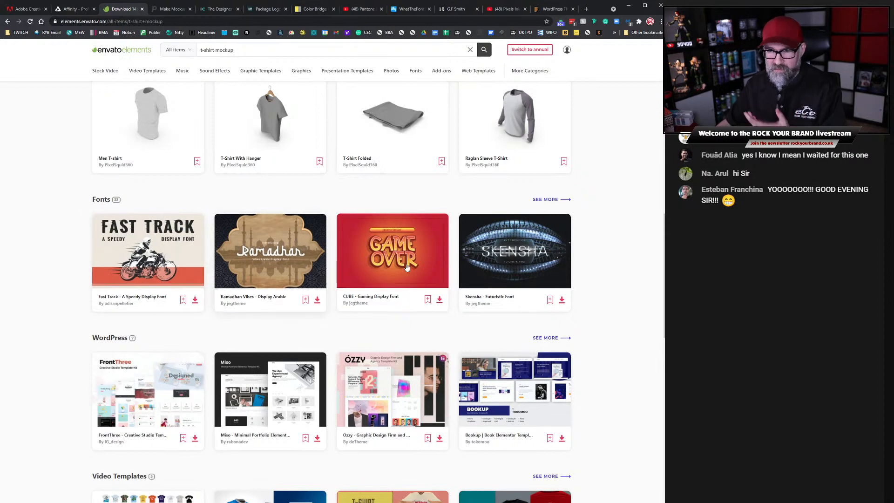
scroll(154, 294, "down", 2)
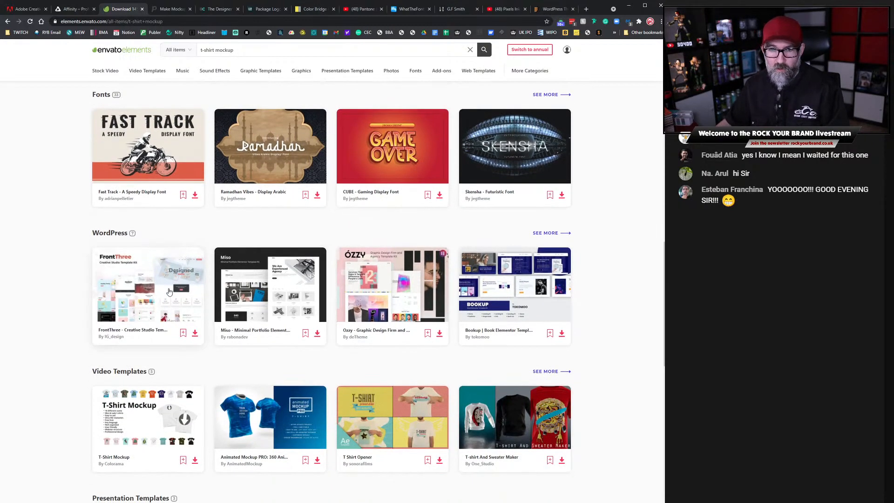
scroll(139, 286, "down", 3)
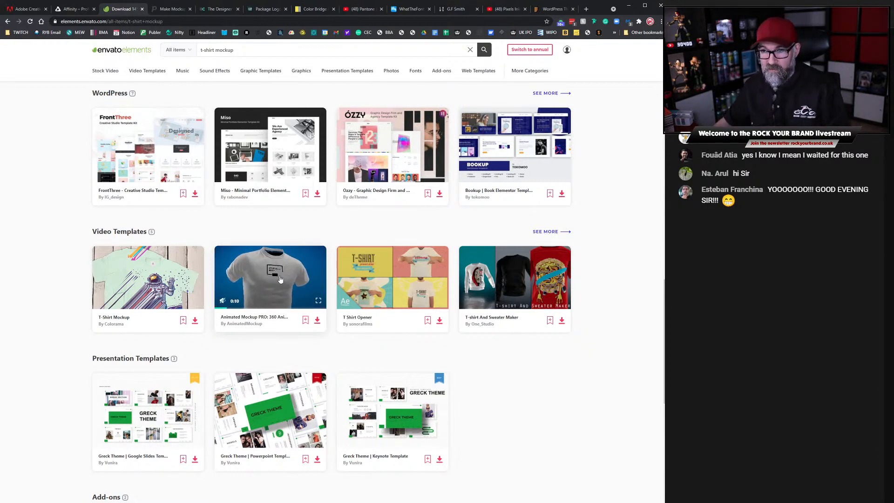
mouse_move(505, 280)
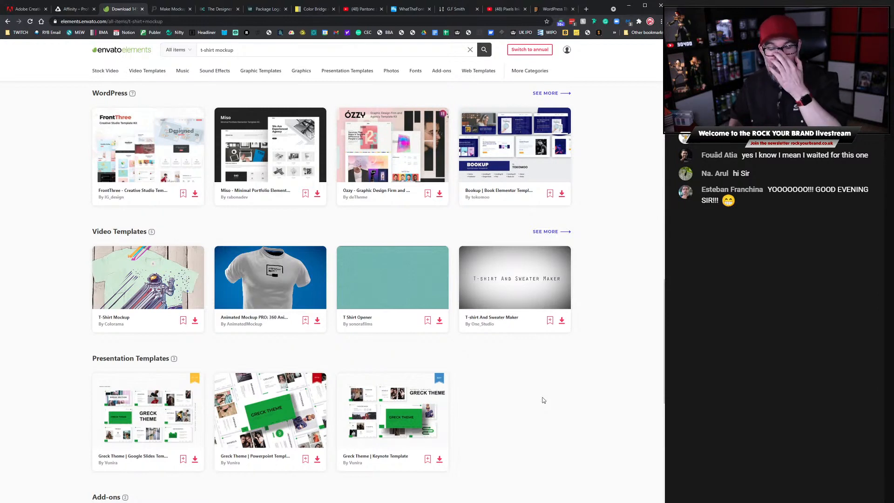
Look over the "t-shirt mockup" results again, from graphic templates through 3D items and fonts to video templates
scroll(467, 241, "up", 8)
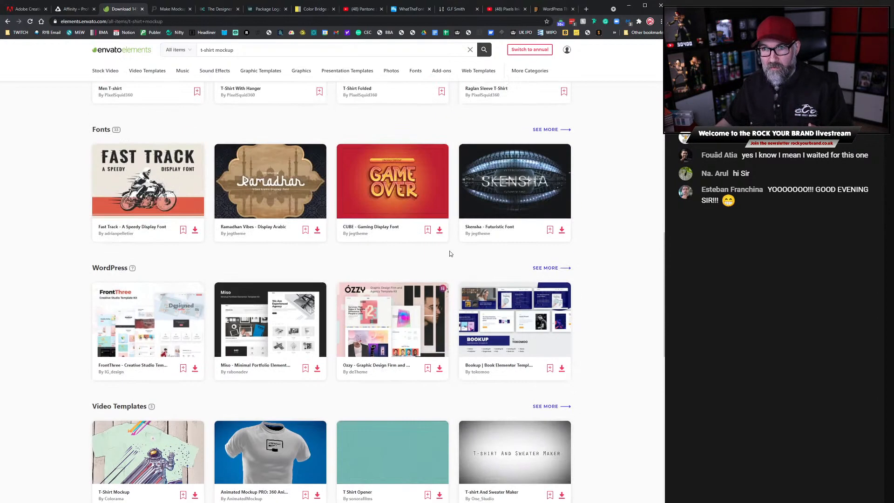
scroll(550, 235, "up", 4)
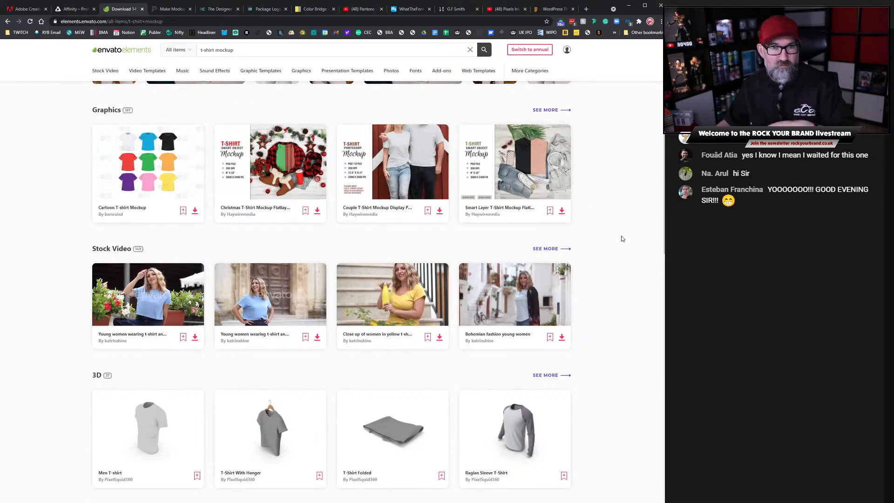
scroll(621, 239, "up", 7)
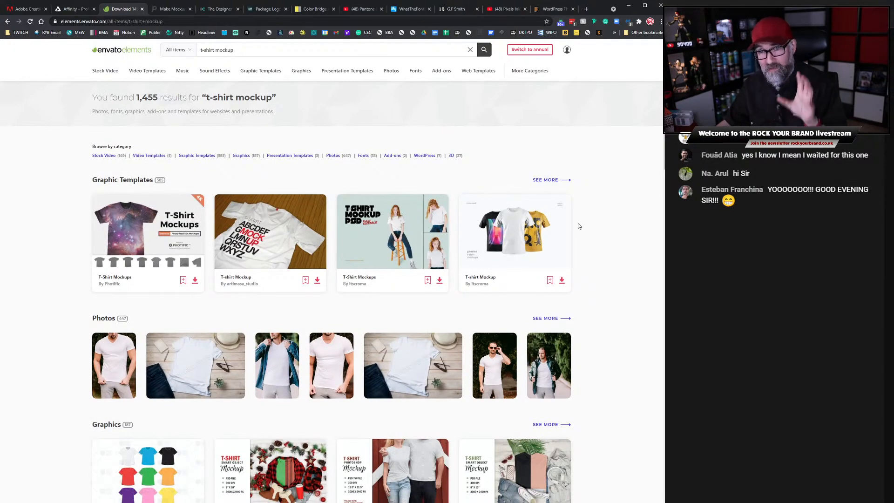
scroll(582, 235, "down", 13)
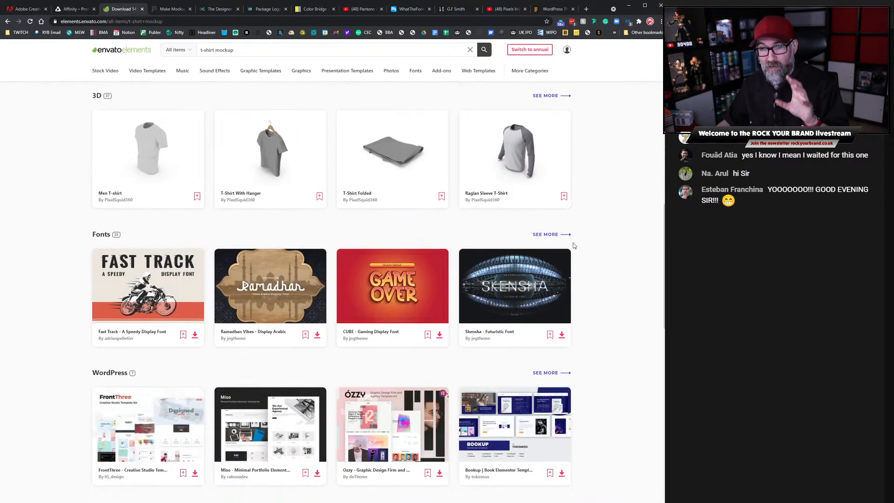
scroll(574, 246, "down", 8)
Preview the Animated Mockup PRO 360 t-shirt template, view its item page and return to the search results
mouse_move(256, 206)
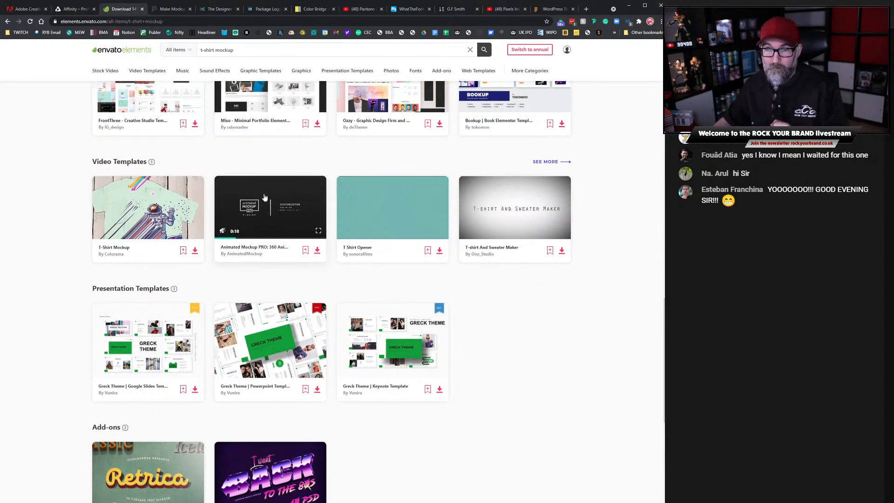
left_click(266, 242)
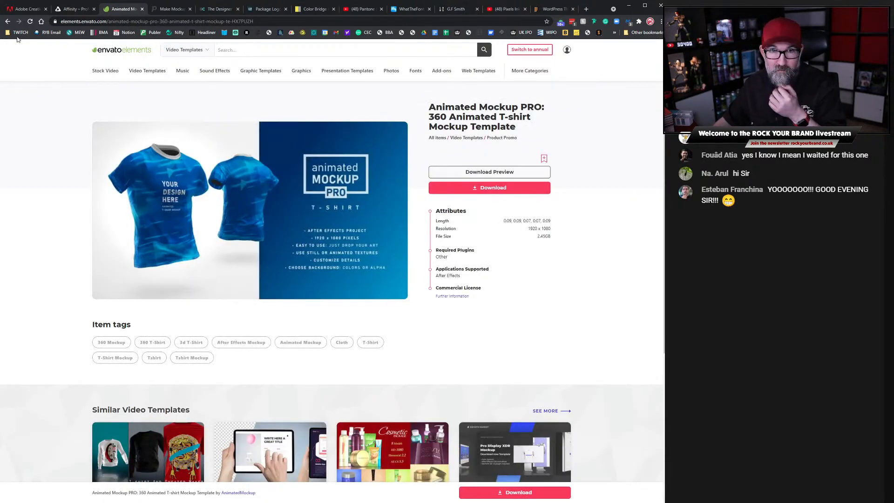
left_click(8, 21)
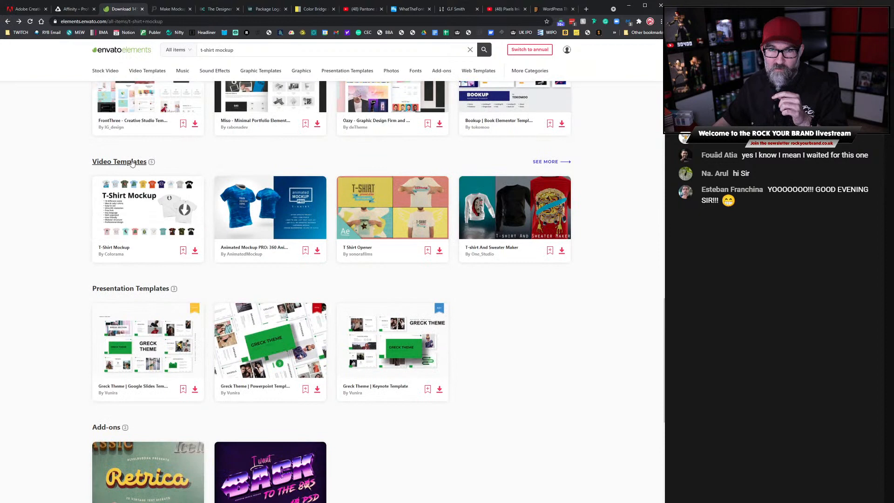
List only the video templates matching "t-shirt mockup" and examine the filters and the Still Life Toolbox preview
left_click(132, 162)
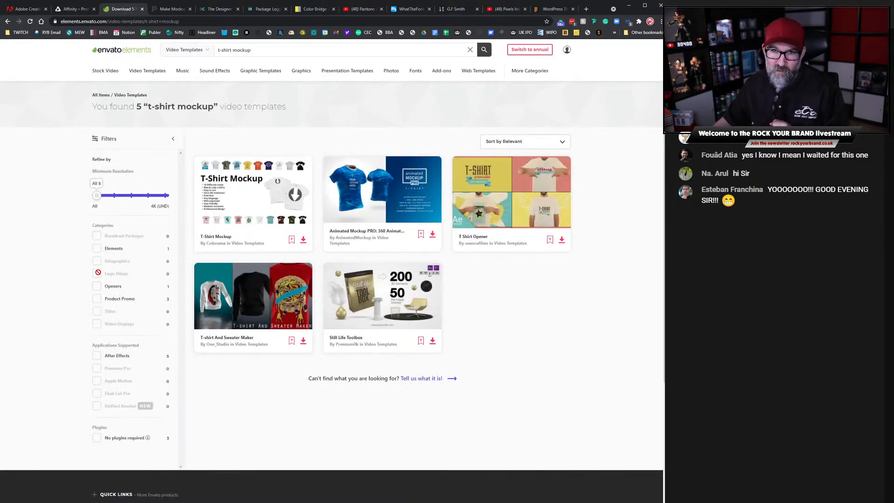
scroll(141, 292, "down", 2)
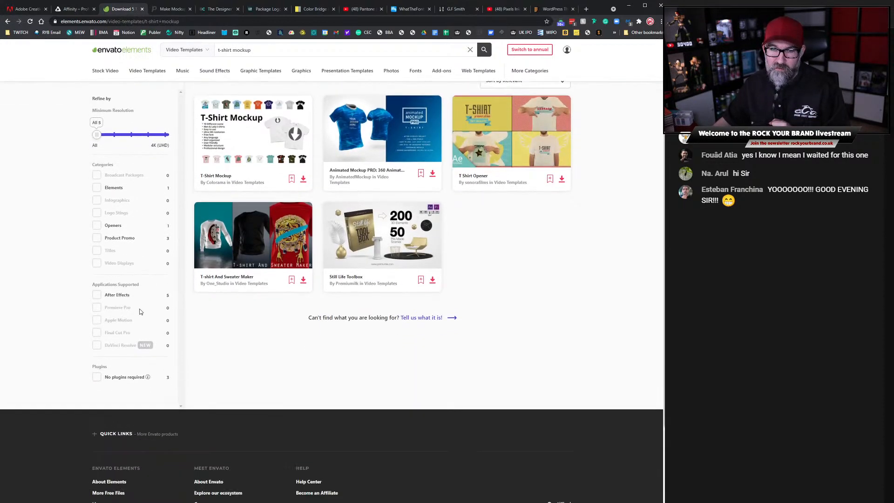
scroll(139, 186, "up", 2)
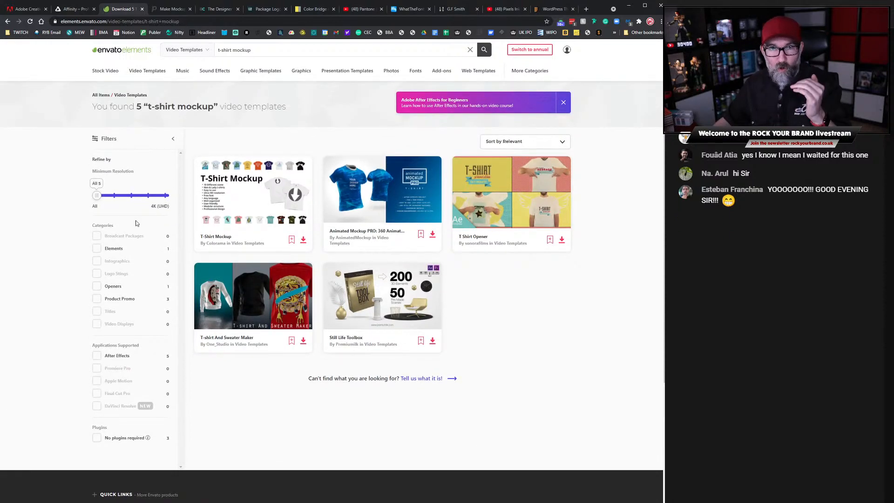
scroll(137, 262, "down", 2)
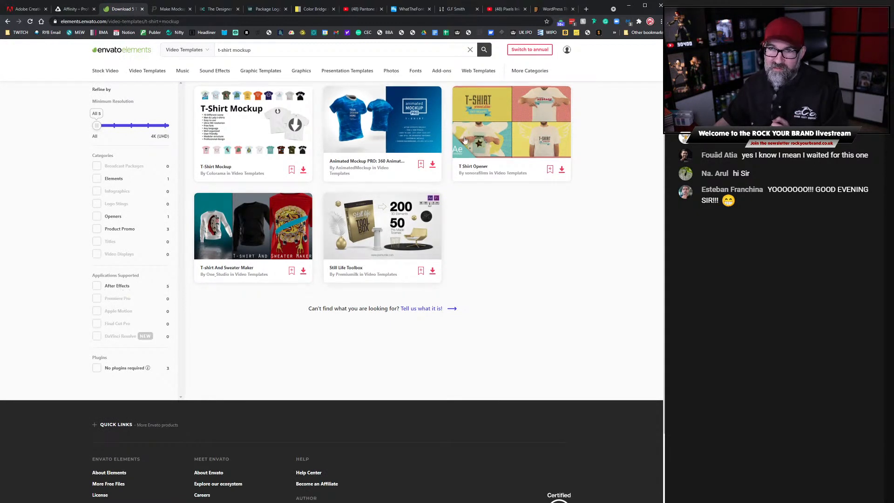
mouse_move(353, 211)
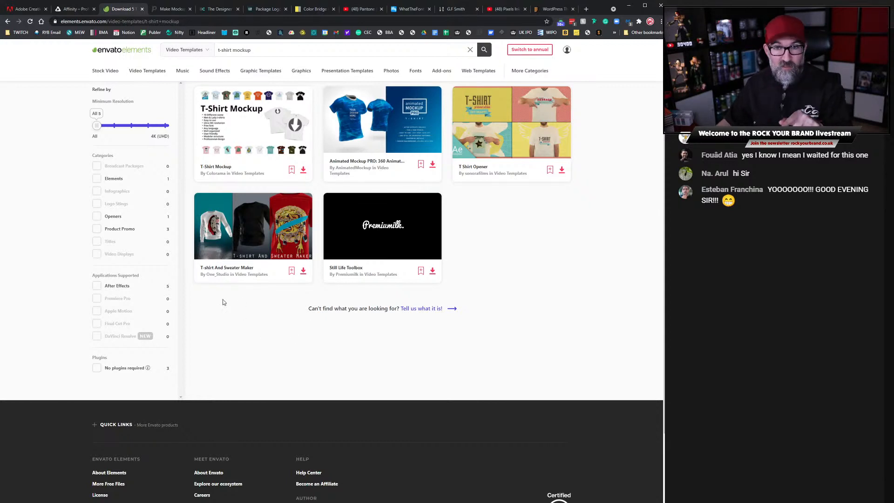
scroll(223, 302, "up", 2)
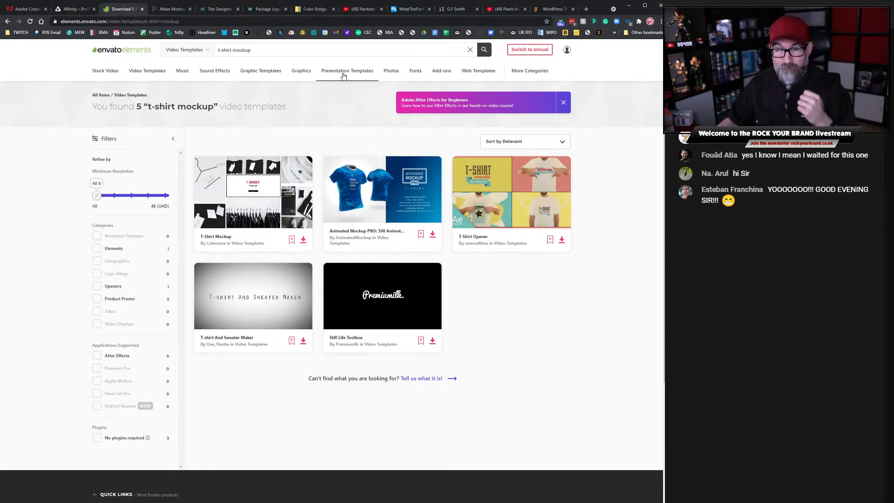
mouse_move(463, 82)
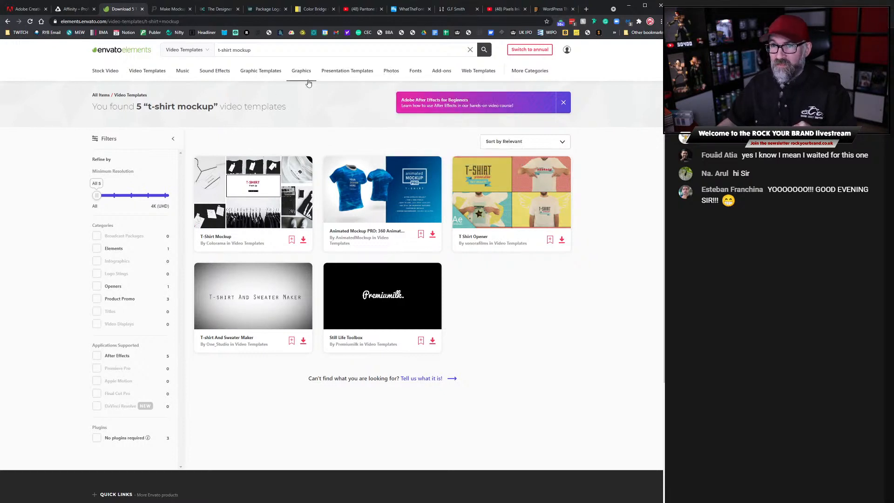
mouse_move(393, 84)
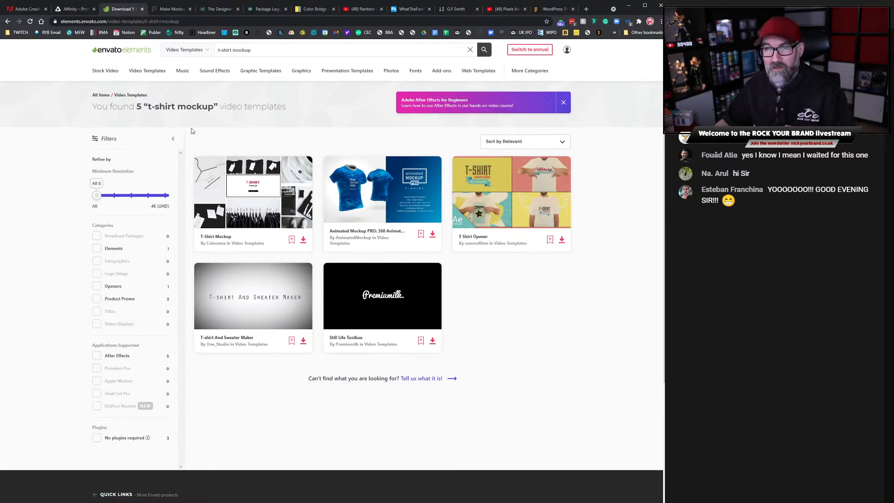
mouse_move(567, 52)
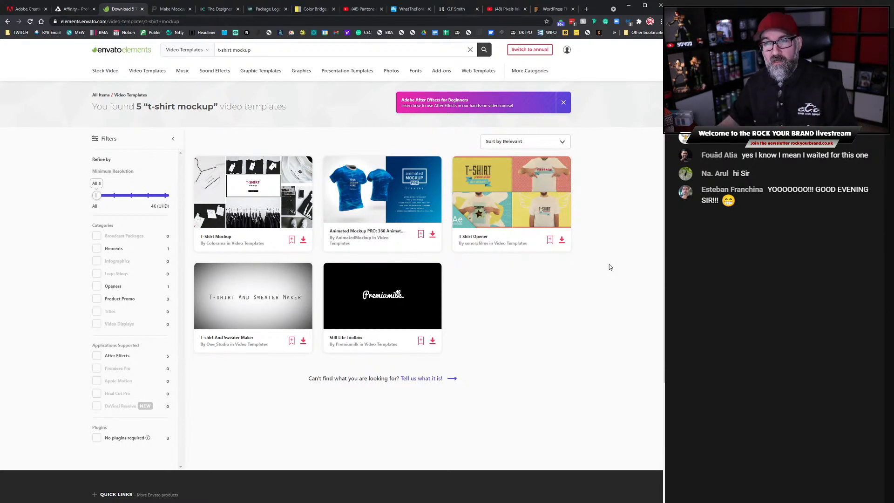
mouse_move(339, 192)
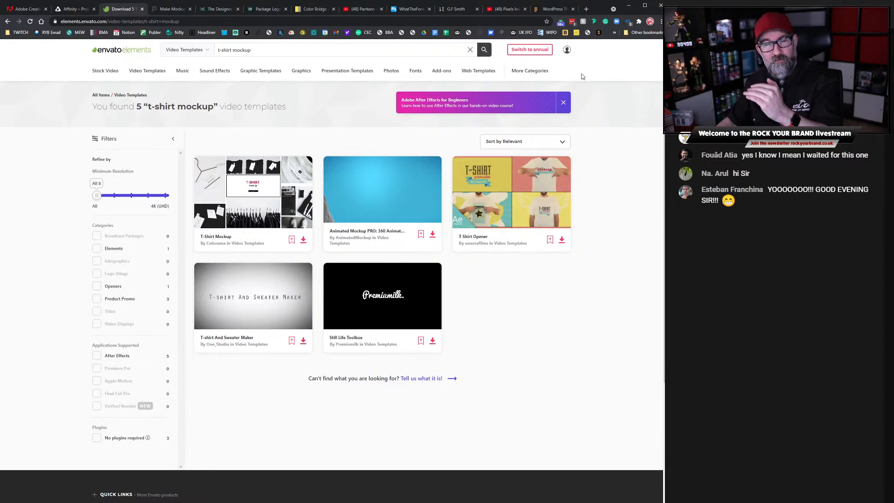
mouse_move(560, 212)
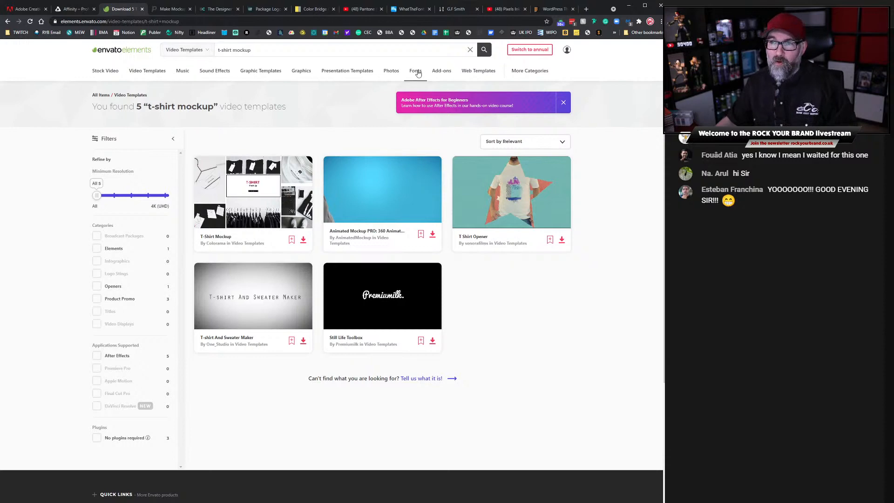
Clear the "t-shirt mockup" search and go to the Fonts category
left_click(470, 50)
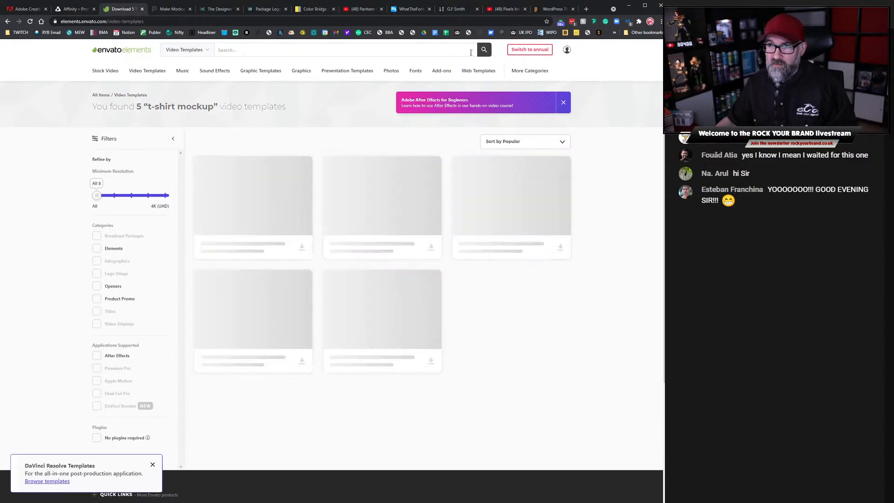
left_click(418, 93)
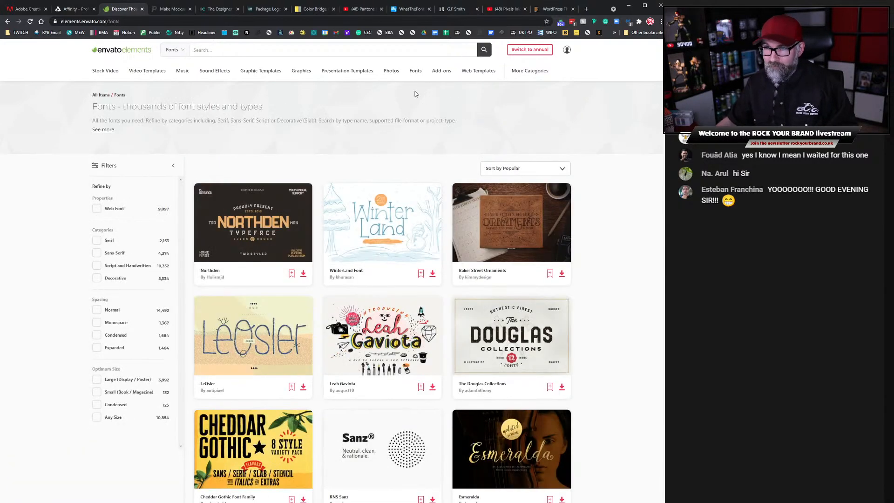
mouse_move(422, 70)
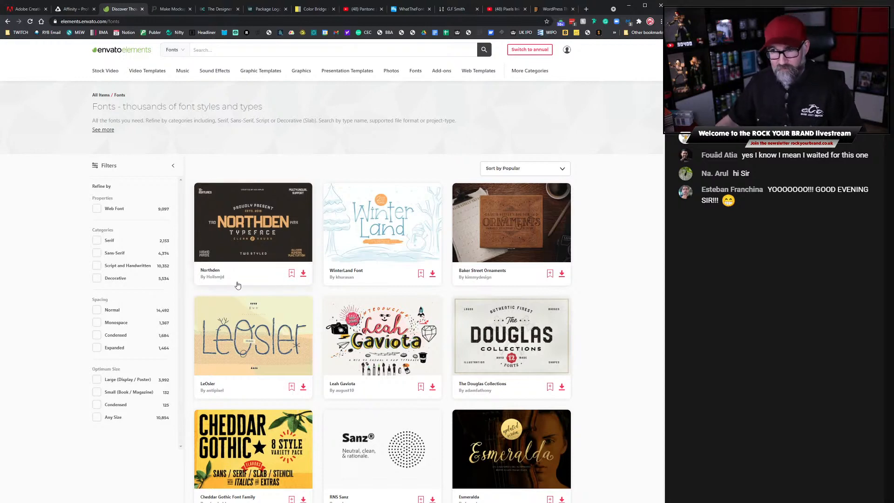
Browse the popular fonts in the Fonts category and return to the start of the list
scroll(385, 266, "down", 1)
scroll(377, 275, "down", 3)
scroll(368, 283, "down", 4)
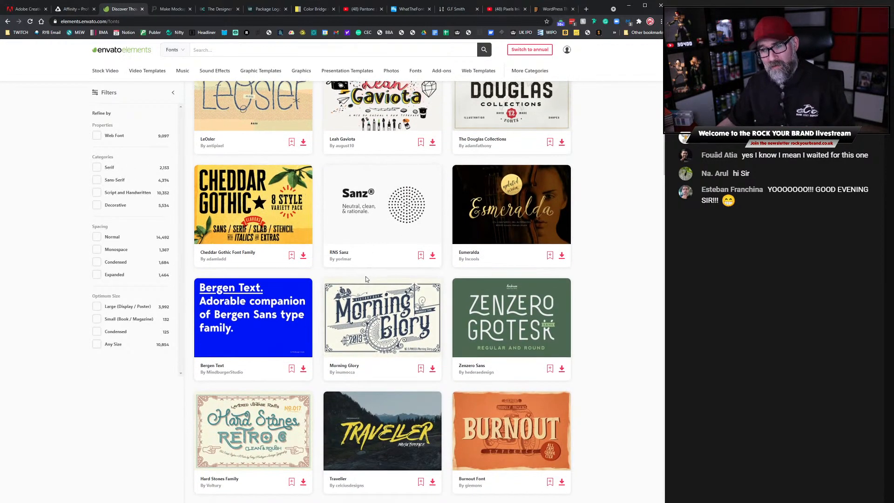
scroll(336, 297, "up", 7)
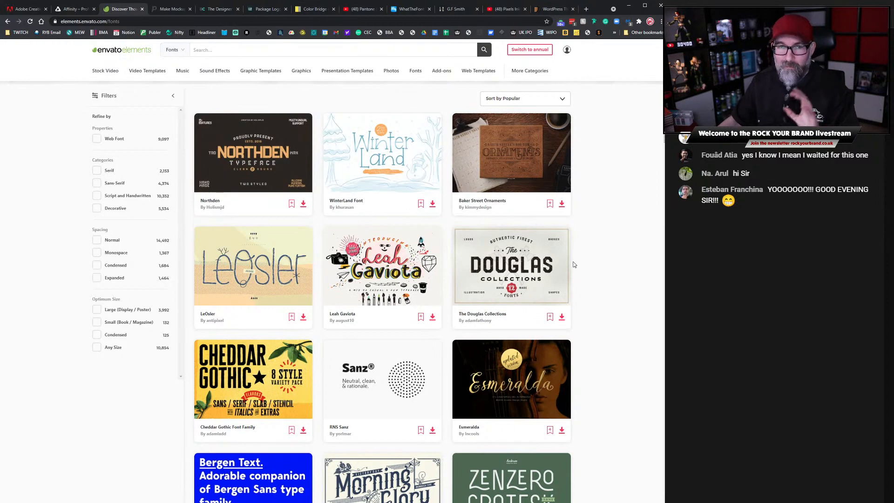
scroll(572, 265, "up", 2)
Switch the search category from Fonts to 3D and list all 3D objects without a search term
mouse_move(242, 78)
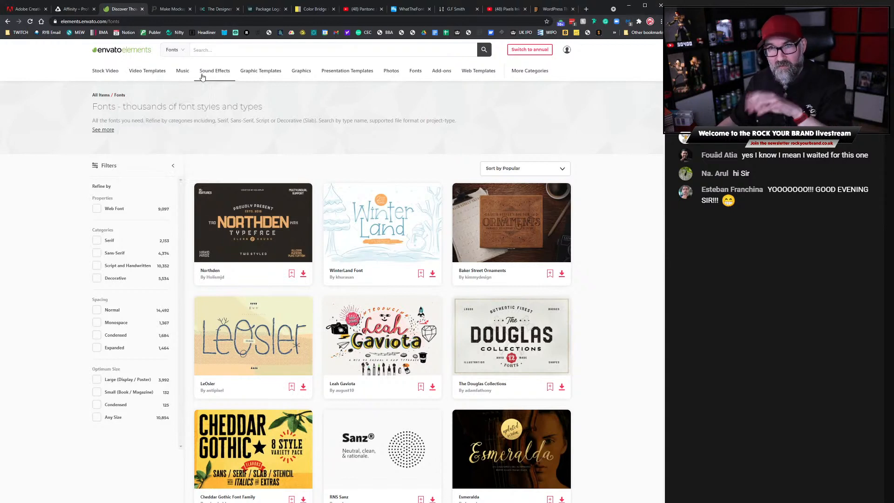
left_click(183, 51)
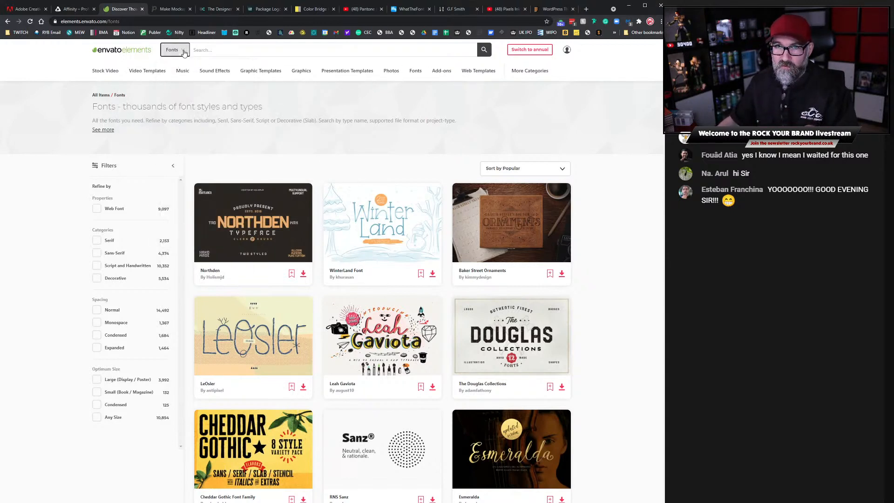
left_click(183, 52)
left_click(183, 253)
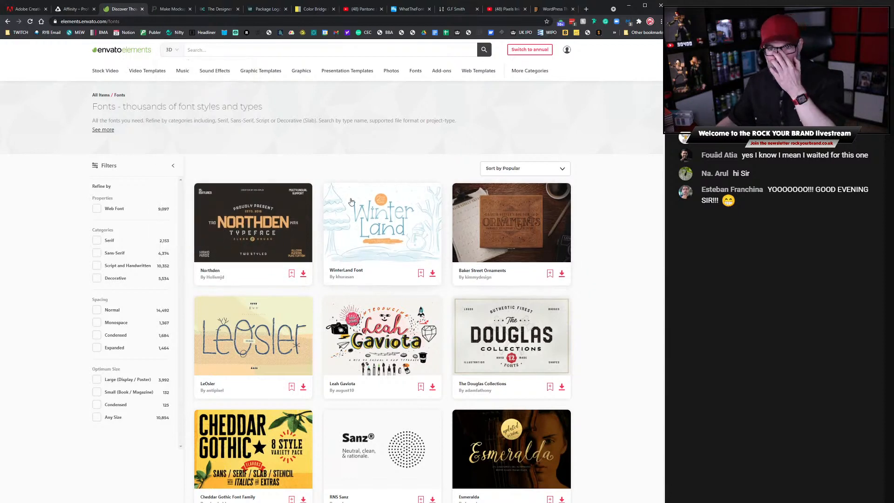
left_click(485, 49)
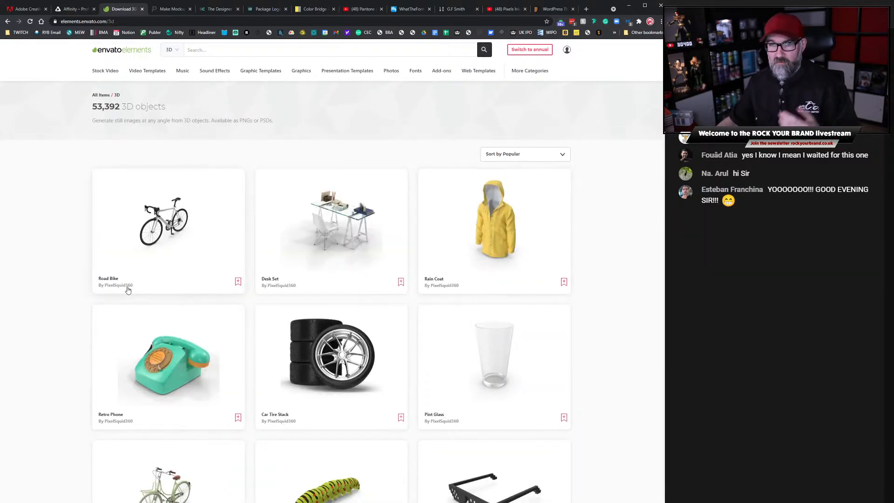
Find the Deal With It Glasses among the 3D objects and load the item's 360 render
scroll(129, 293, "down", 2)
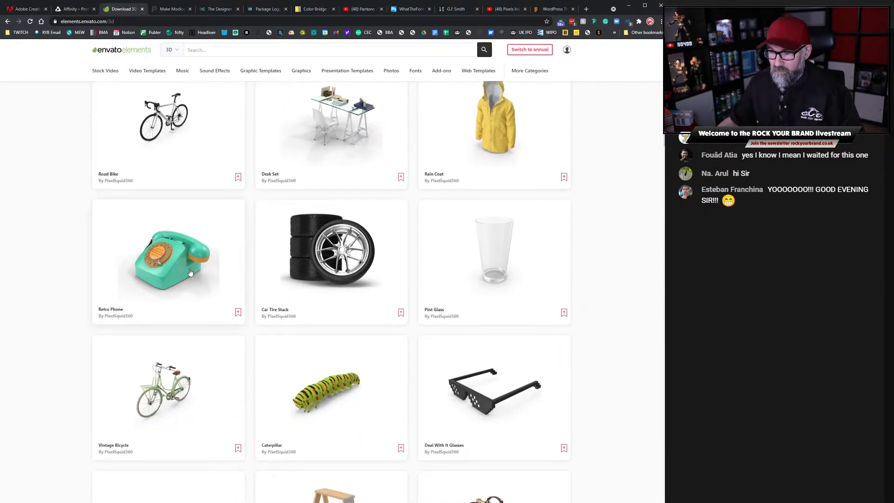
scroll(501, 370, "down", 2)
left_click(506, 345)
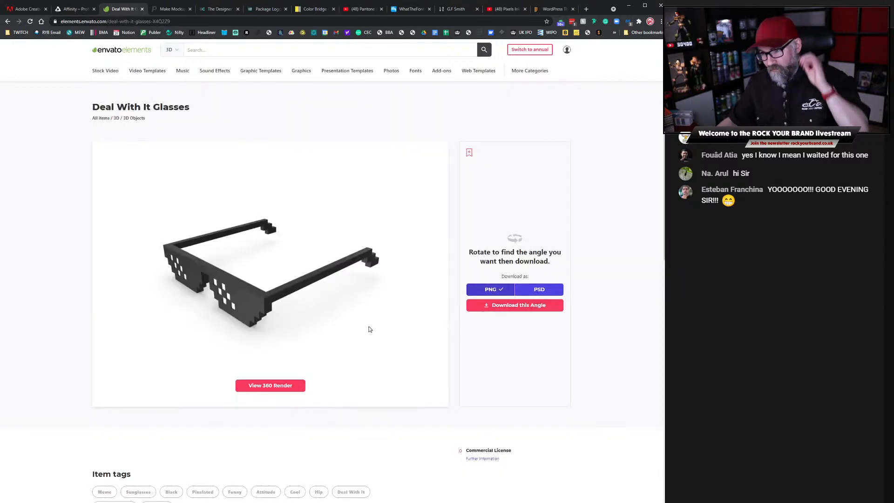
left_click(270, 388)
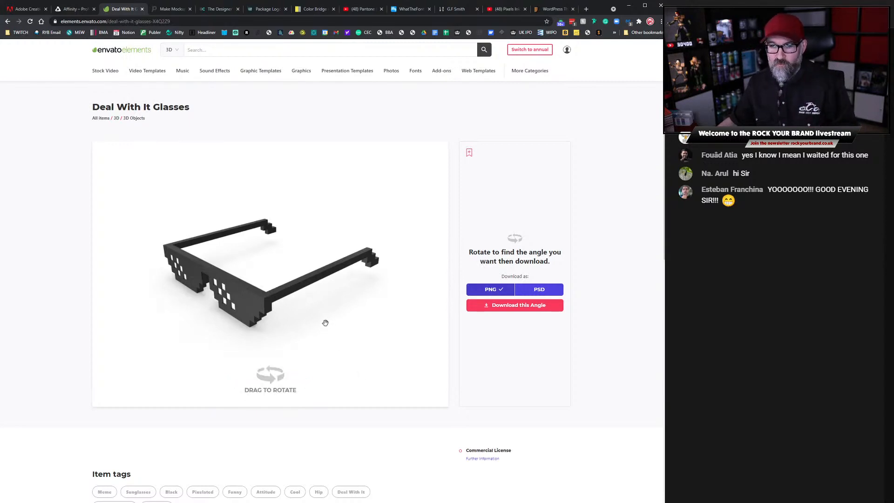
Rotate the Deal With It Glasses render through low, frontal and side angles to a raised three-quarter front view
left_click_drag(263, 305, 247, 288)
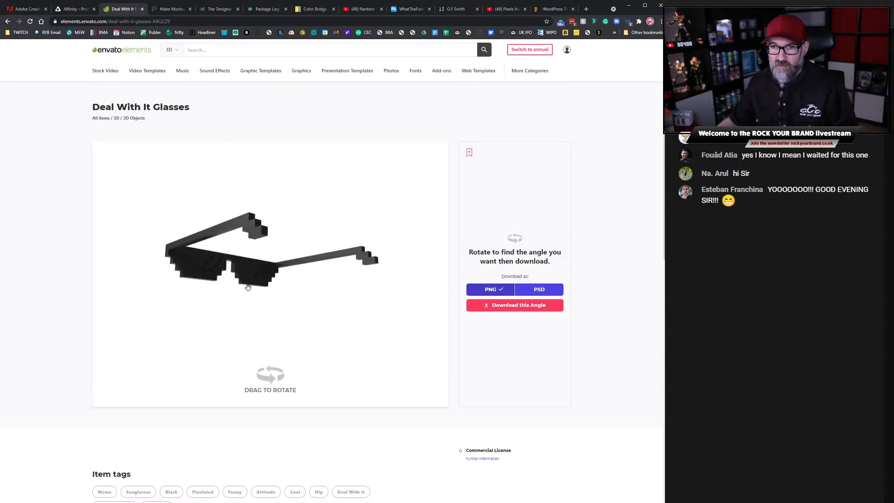
left_click_drag(231, 244, 256, 260)
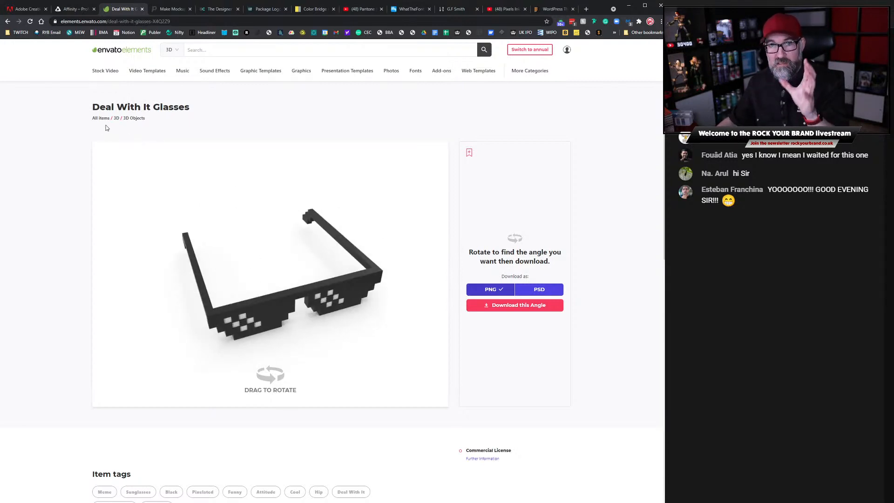
left_click_drag(278, 309, 284, 229)
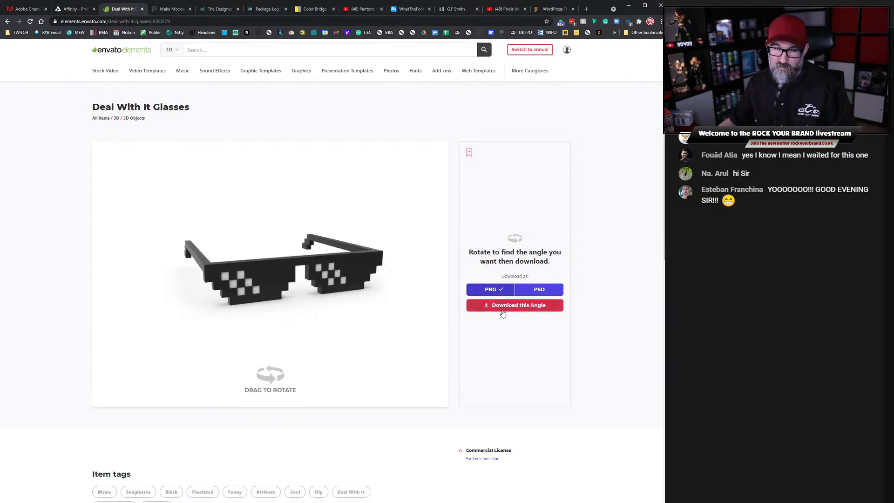
left_click_drag(369, 273, 351, 274)
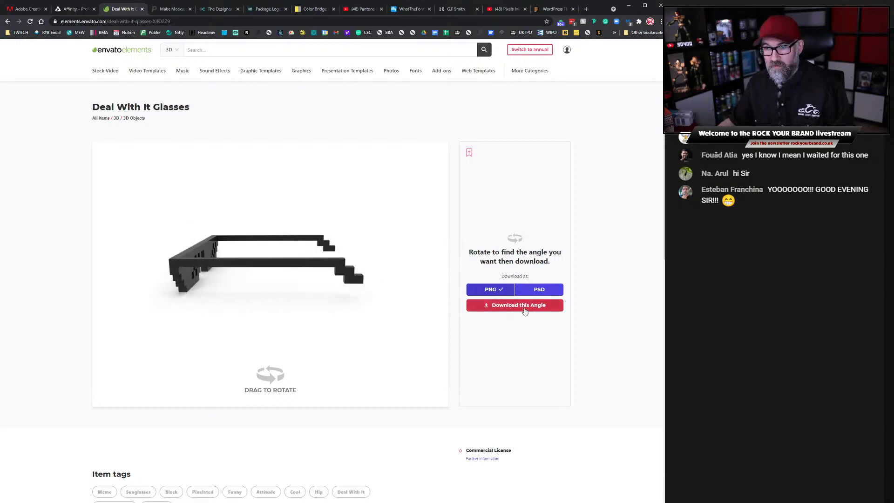
left_click_drag(297, 287, 302, 295)
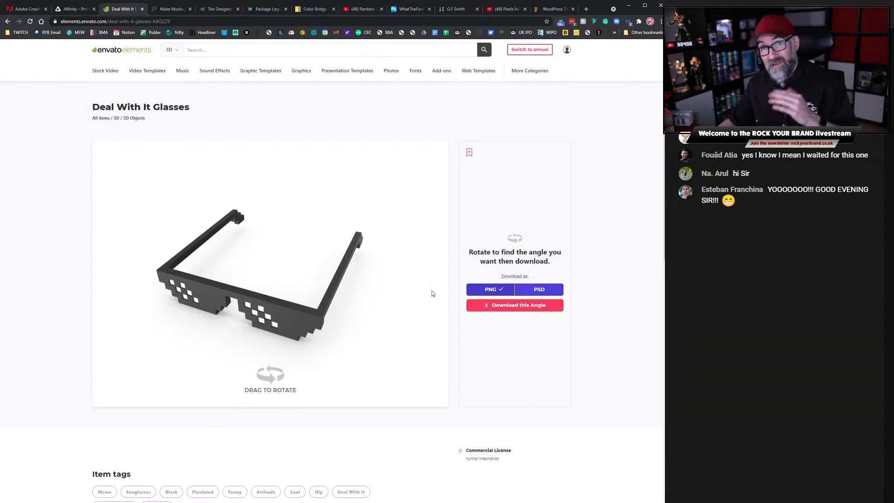
Rotate the glasses to a rear view, and open the Caterpillar from the 3D objects with its 360 render loaded
left_click_drag(317, 292, 235, 253)
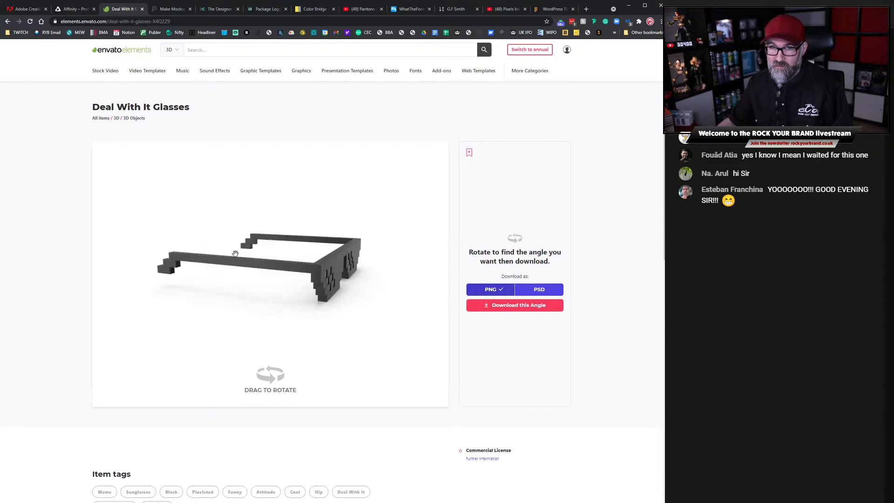
left_click(8, 22)
left_click(350, 260)
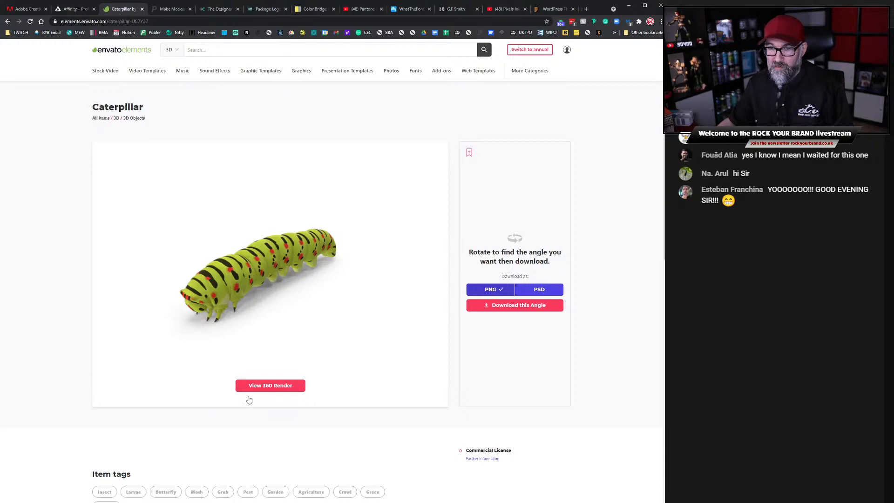
left_click(273, 388)
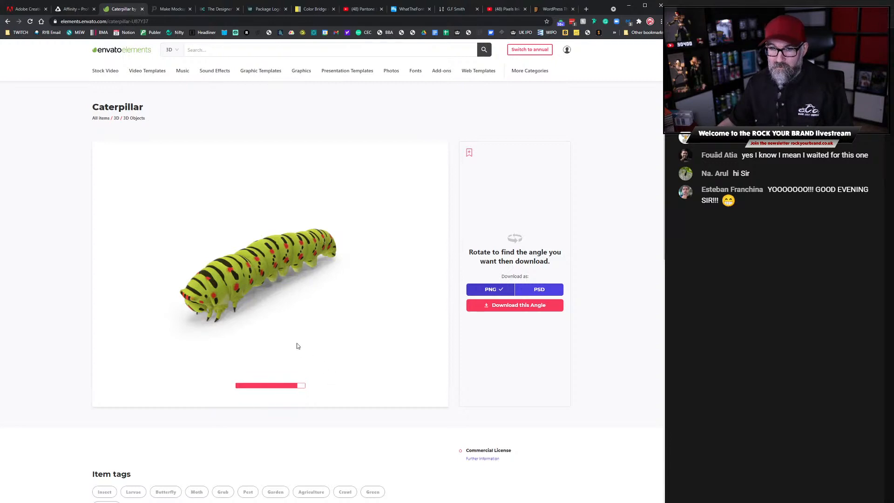
Rotate the Caterpillar render through underside, side and front views to inspect it from several angles
left_click_drag(230, 288, 253, 246)
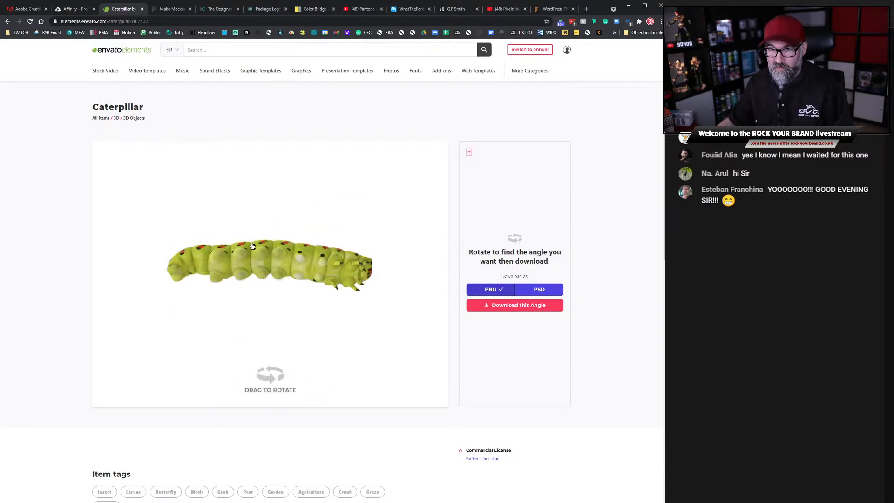
left_click_drag(306, 255, 282, 254)
left_click_drag(219, 242, 233, 253)
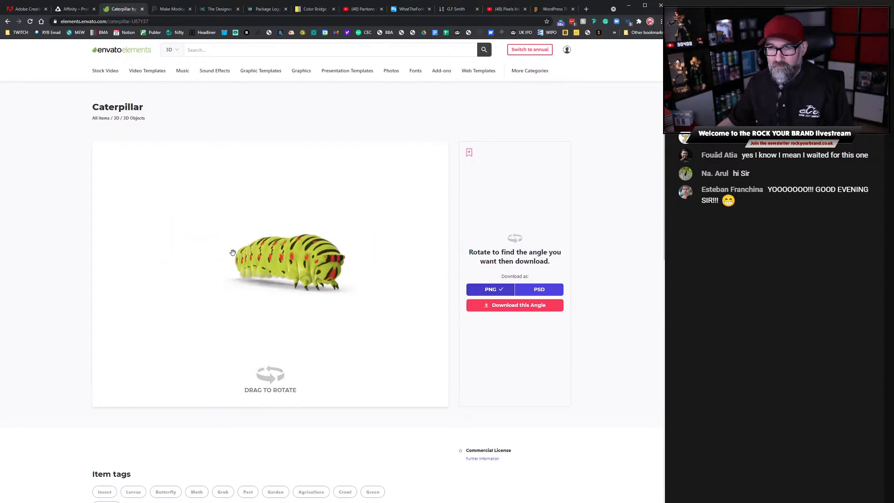
left_click_drag(285, 266, 238, 257)
Return to the start of the 3D objects list and search the 3D category for "number"
left_click(7, 21)
scroll(245, 252, "up", 5)
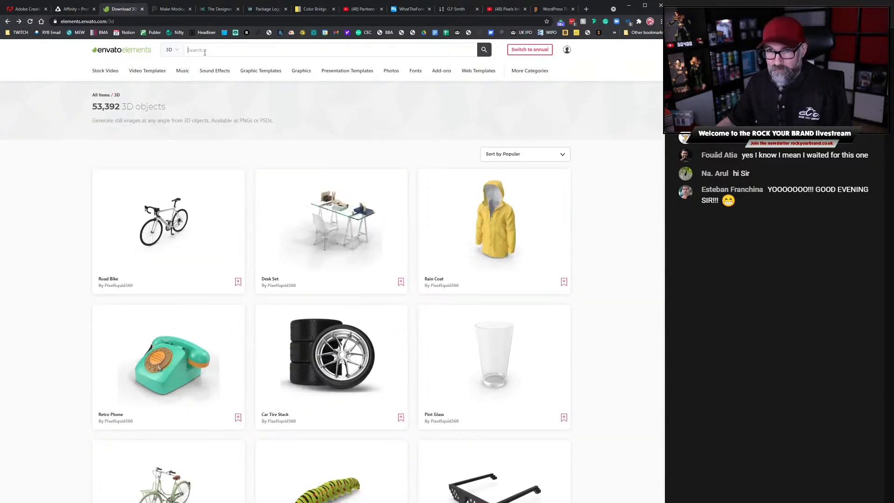
type("number")
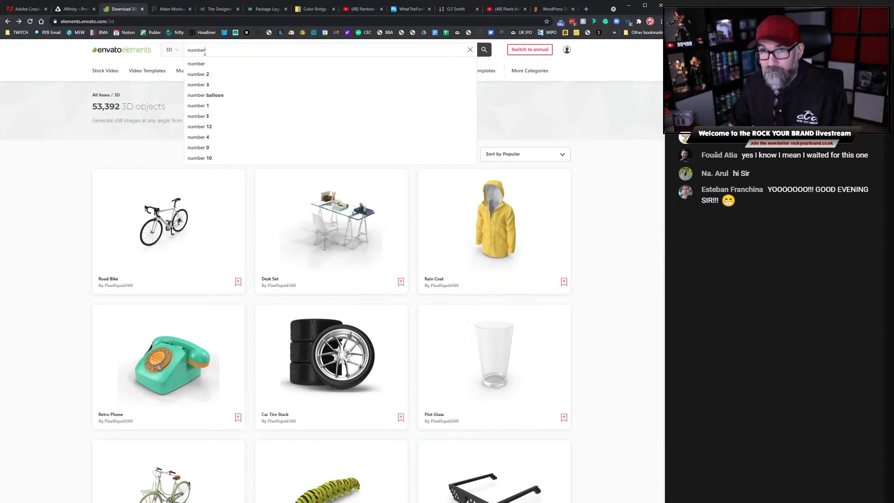
key("Return")
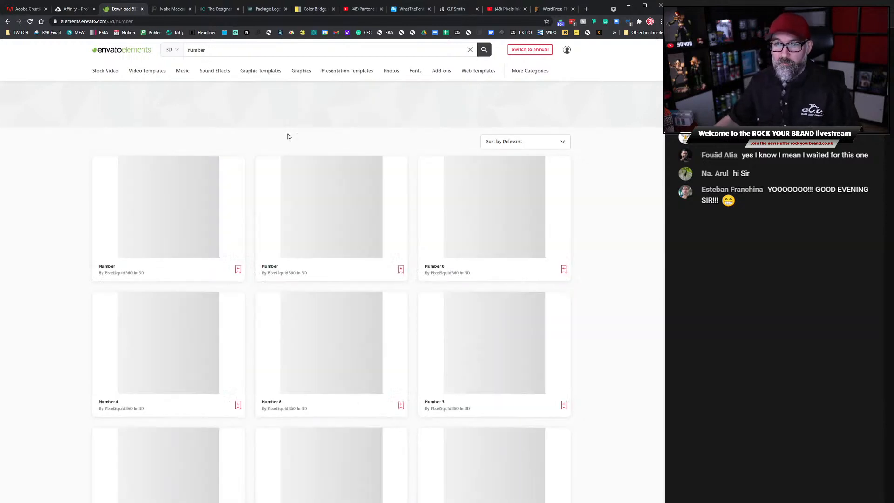
Open the red Number 8 object, load its 360 render and rotate it to show the opposite side
scroll(308, 299, "down", 1)
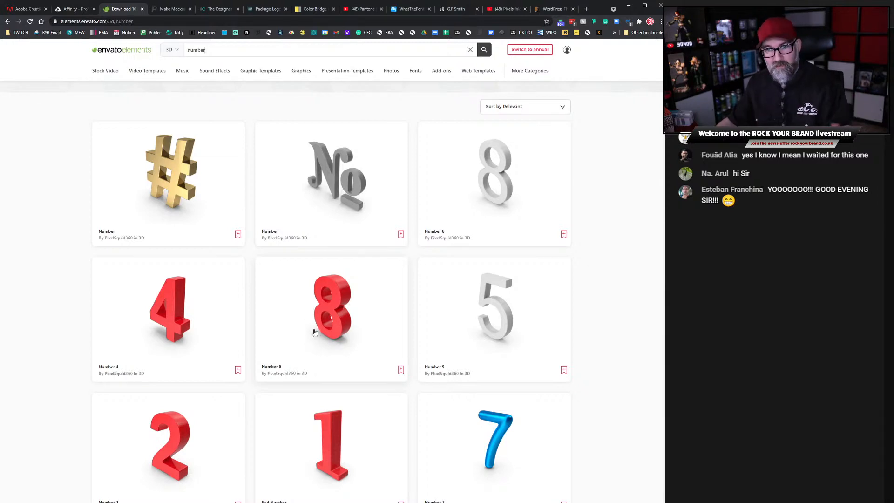
left_click(347, 309)
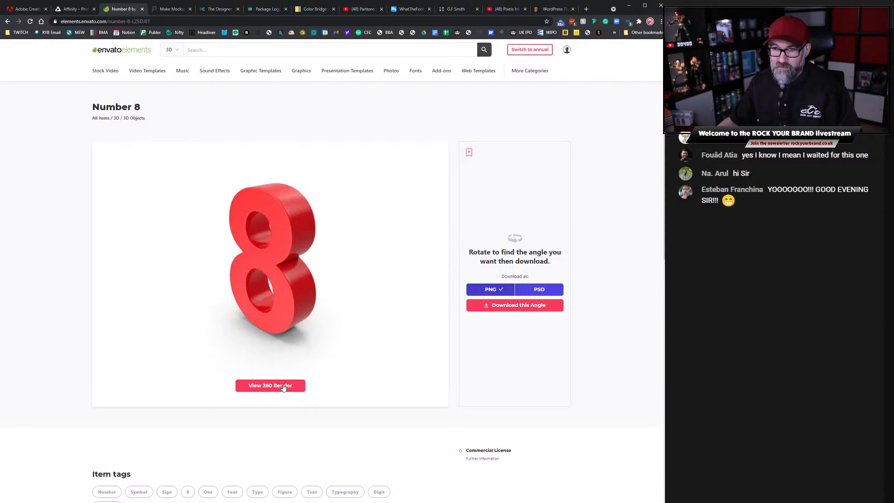
left_click(283, 386)
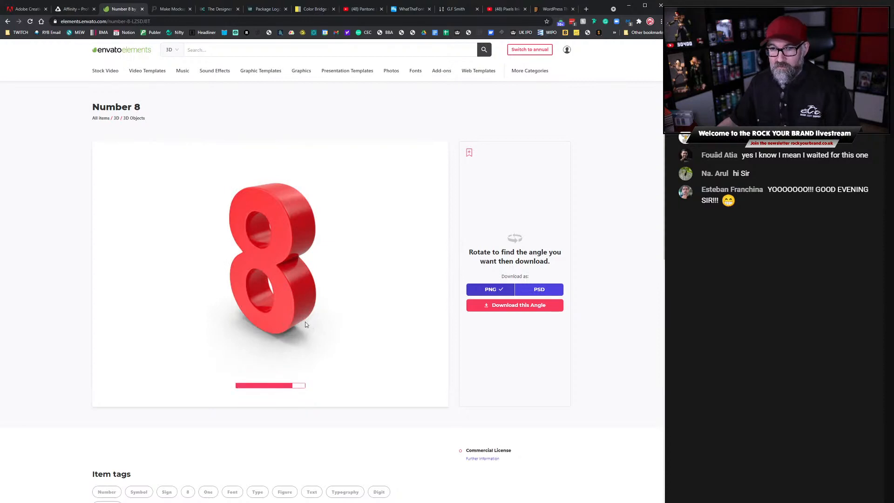
left_click_drag(299, 311, 255, 194)
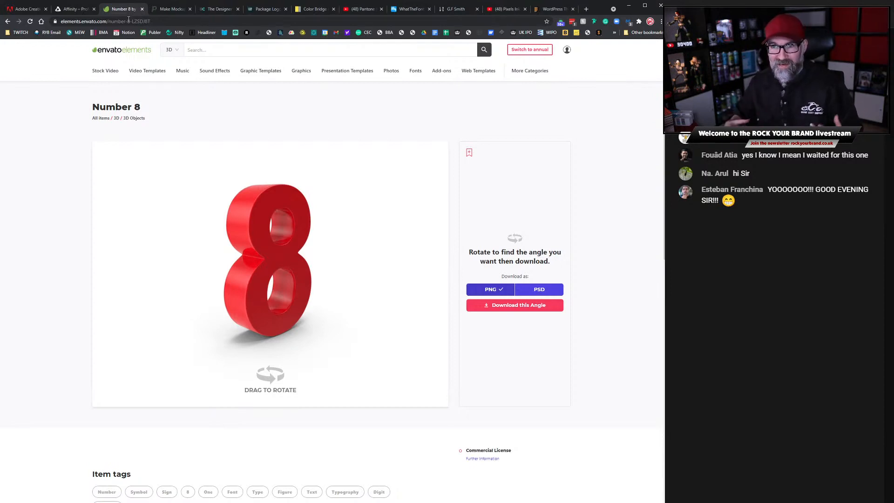
Go from the Envato Elements home page to the Graphic Templates category and search it for "brochure"
left_click(116, 52)
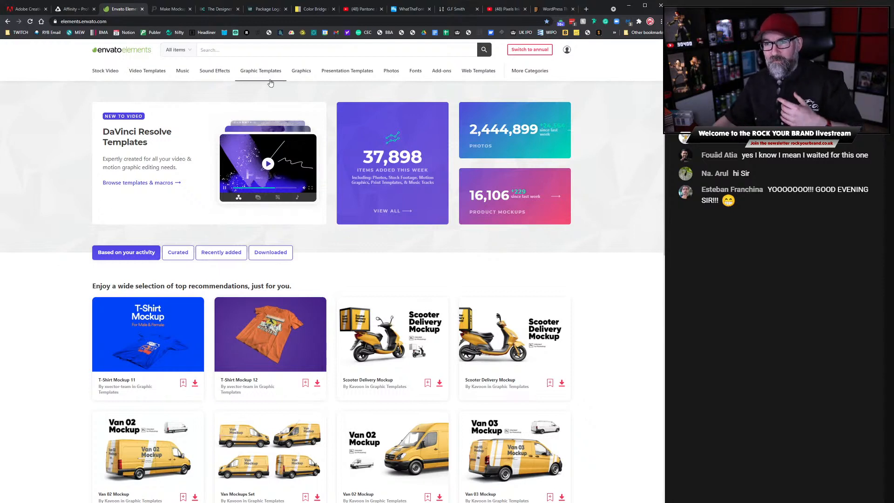
mouse_move(272, 78)
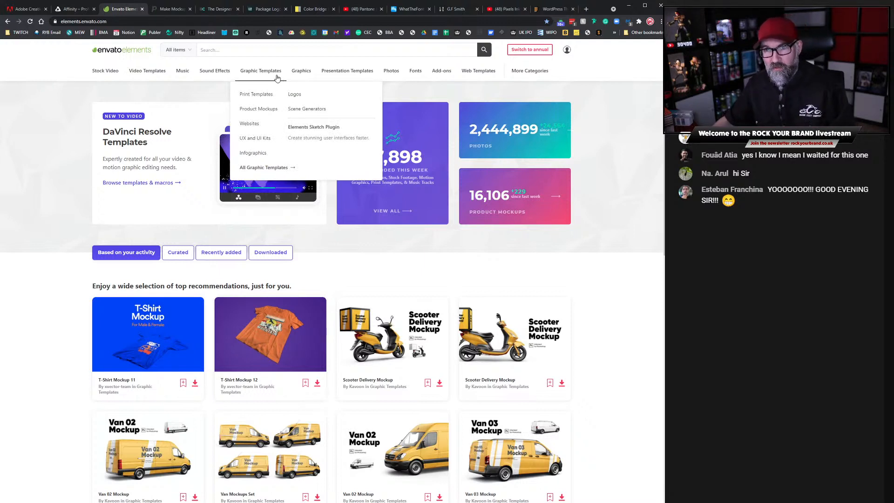
left_click(277, 78)
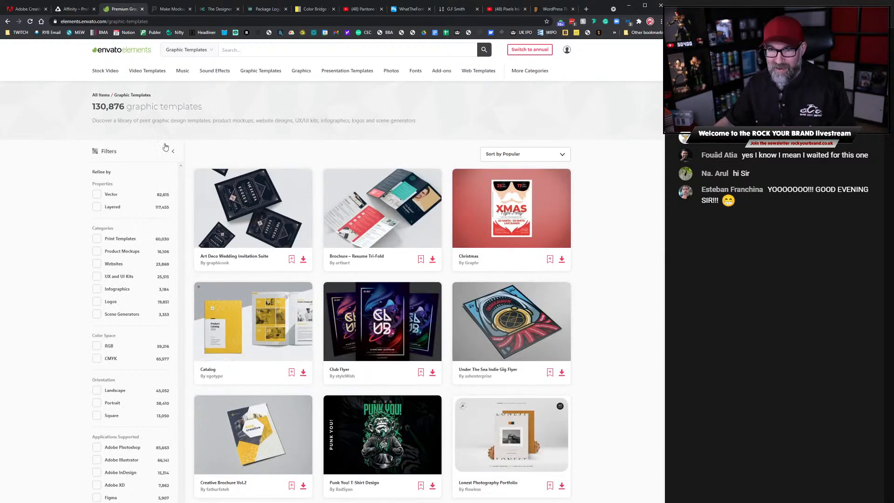
left_click(290, 52)
type("brochure")
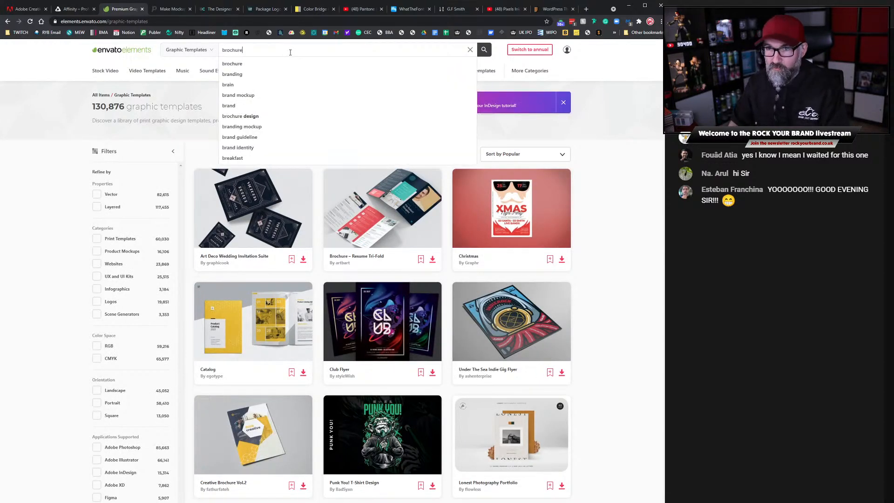
key("Return")
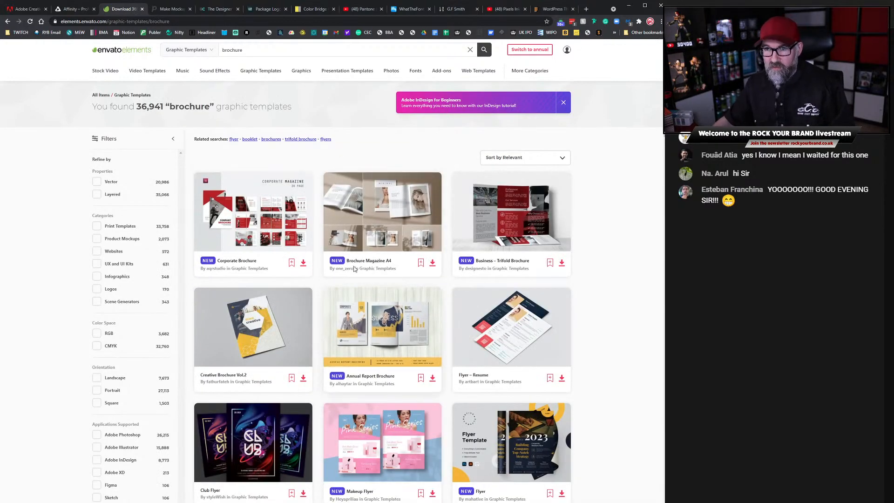
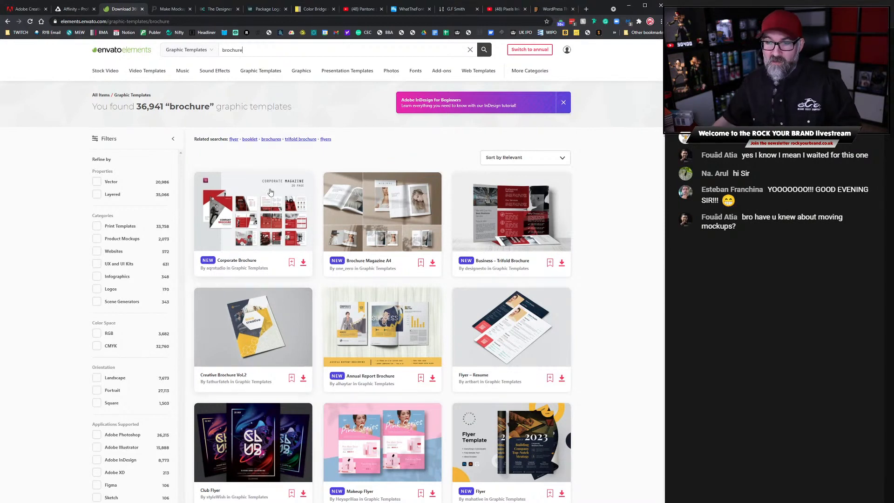
Browse the brochure templates in the search results and return to the start of the list
scroll(363, 286, "down", 4)
scroll(363, 286, "down", 2)
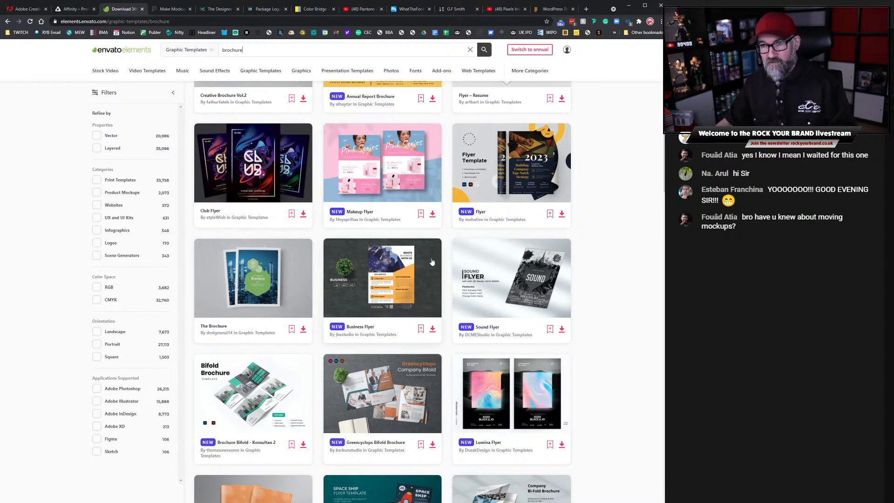
scroll(432, 270, "up", 2)
scroll(424, 274, "up", 3)
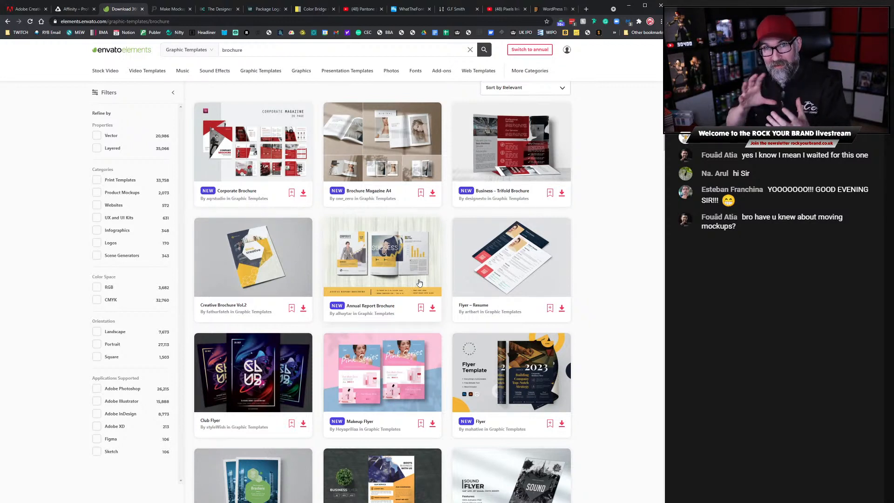
scroll(419, 283, "up", 3)
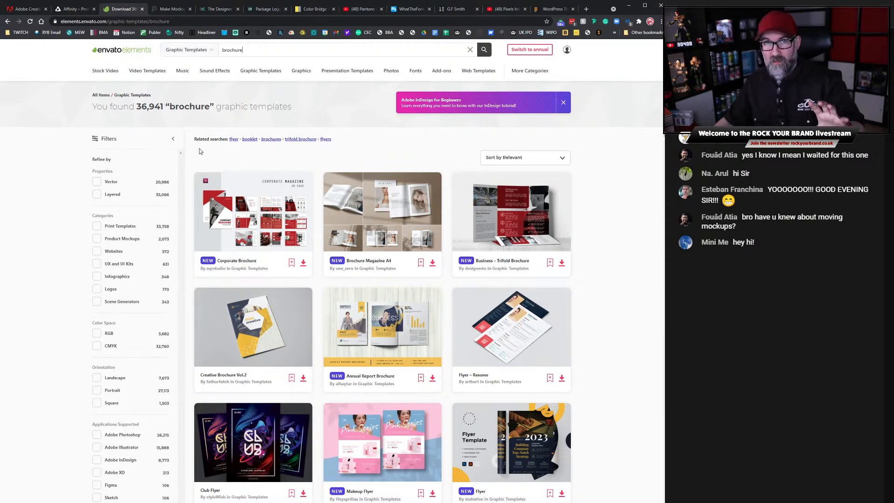
Switch to the Placeit site and look over its home page templates and its mockup, design, logo, video and gaming categories
left_click(169, 10)
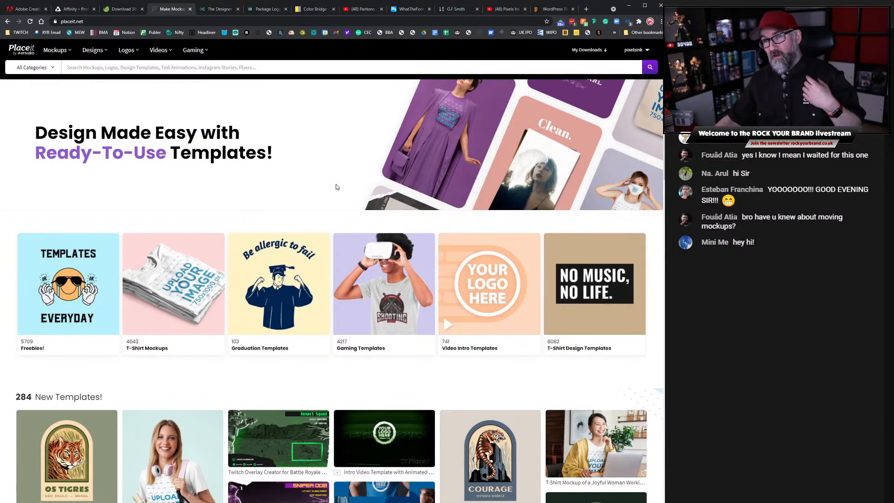
left_click(125, 8)
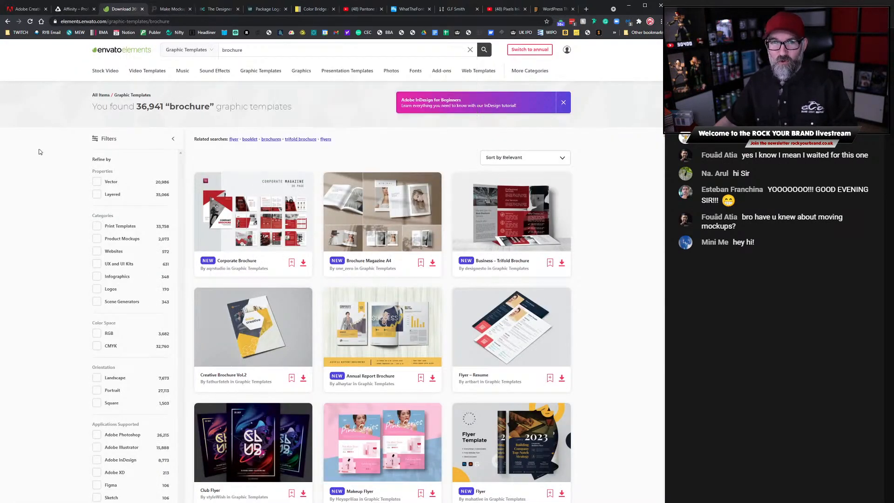
left_click(170, 8)
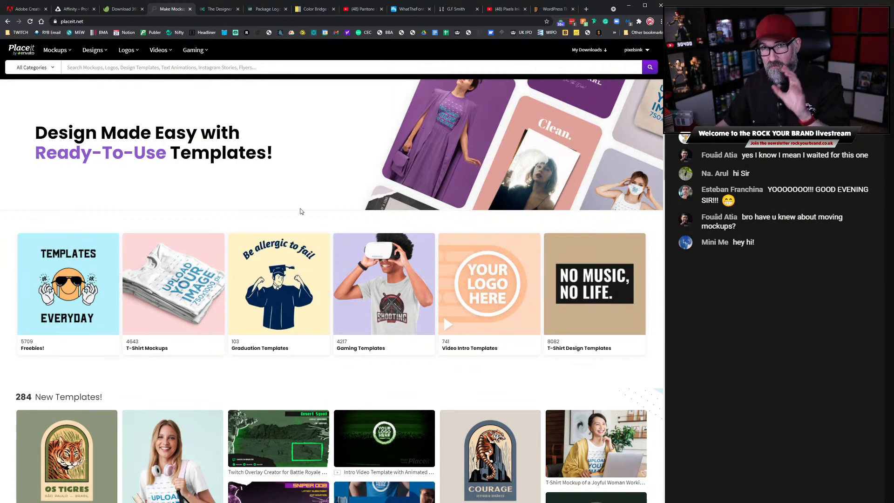
scroll(301, 211, "down", 5)
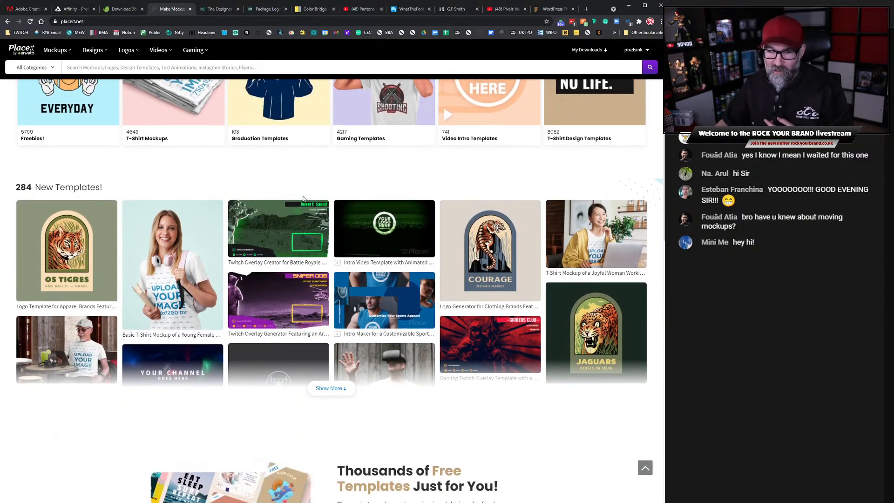
scroll(186, 224, "up", 5)
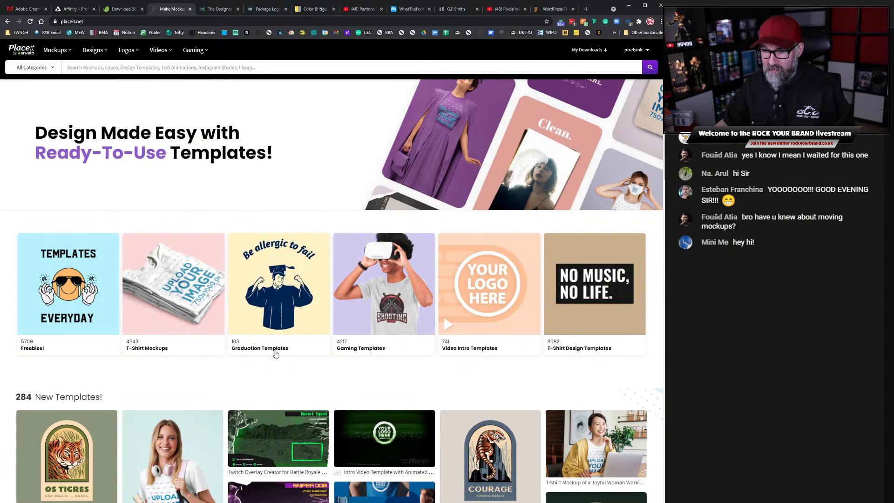
mouse_move(88, 55)
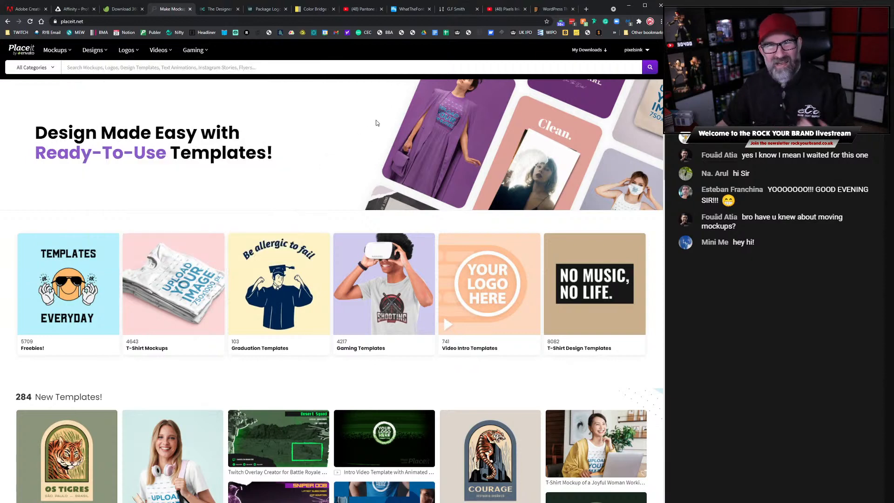
mouse_move(131, 53)
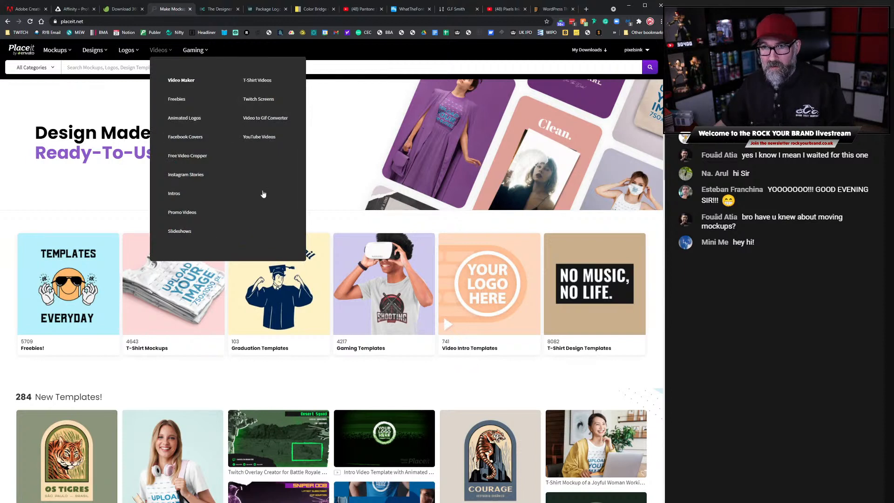
mouse_move(200, 55)
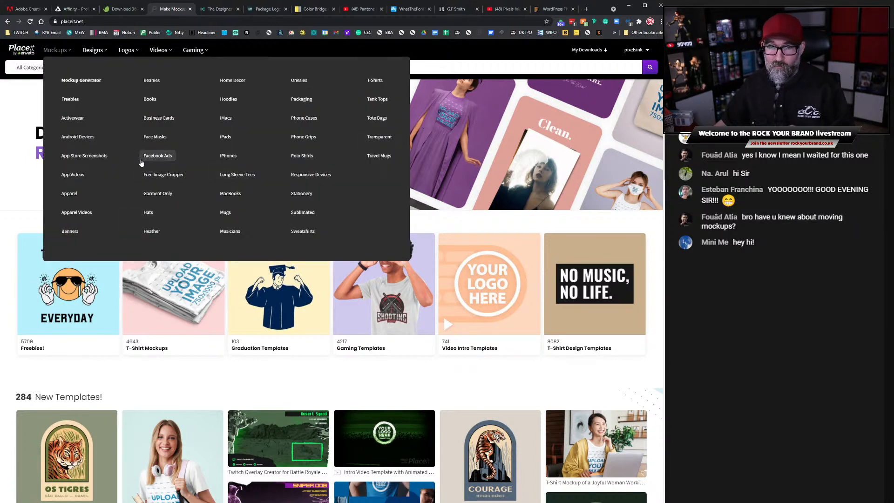
Open Placeit's T-Shirt Mockups collection and browse the first page of mockups through to its end
scroll(208, 192, "down", 1)
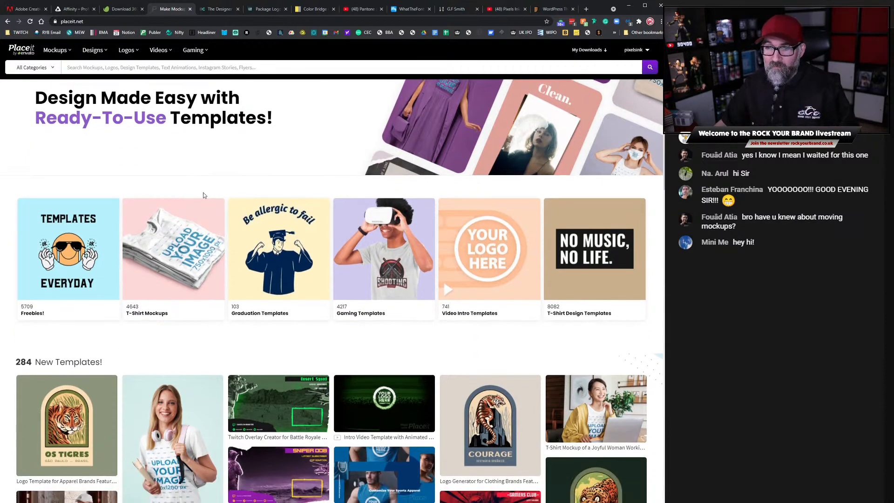
left_click(148, 315)
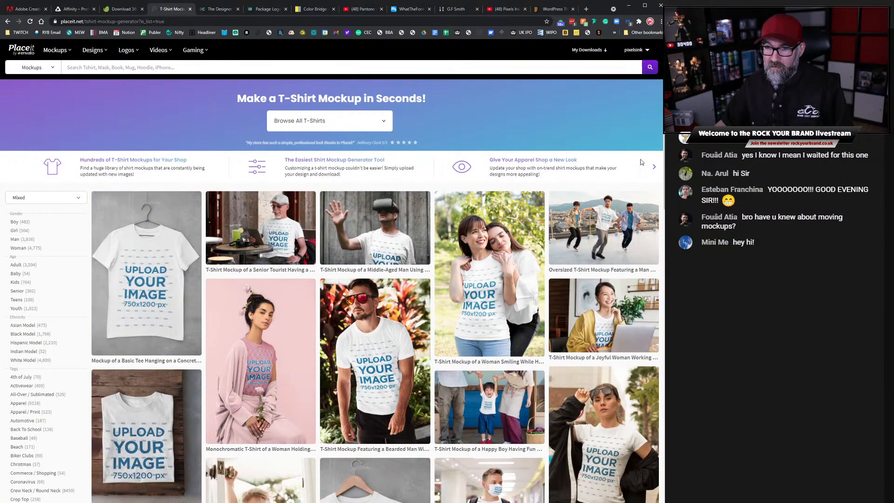
scroll(656, 252, "down", 2)
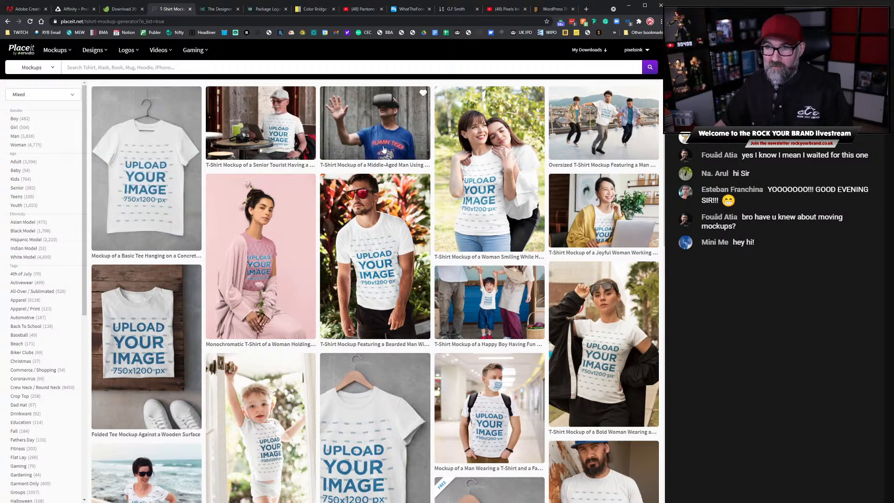
scroll(343, 423, "down", 2)
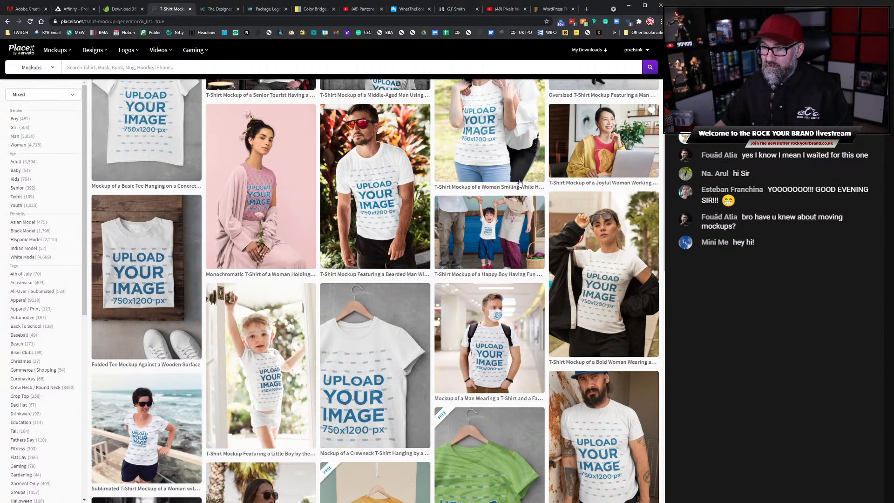
scroll(426, 242, "down", 3)
scroll(425, 241, "down", 2)
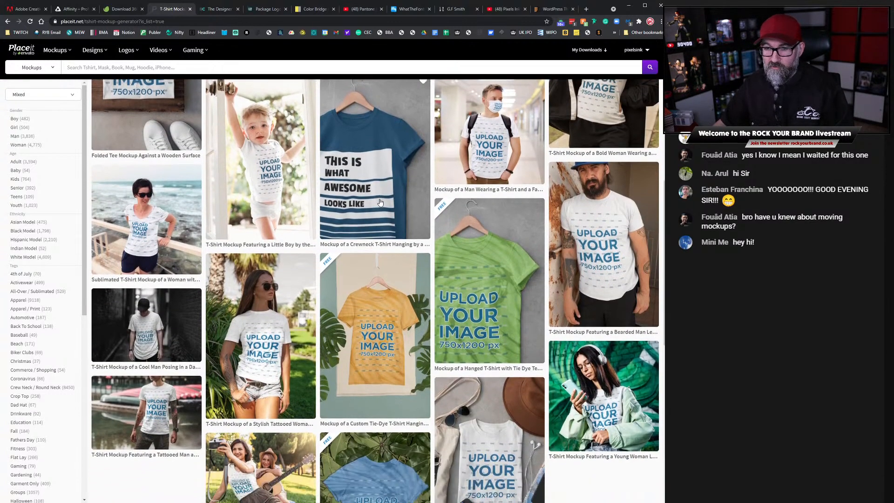
scroll(373, 191, "down", 4)
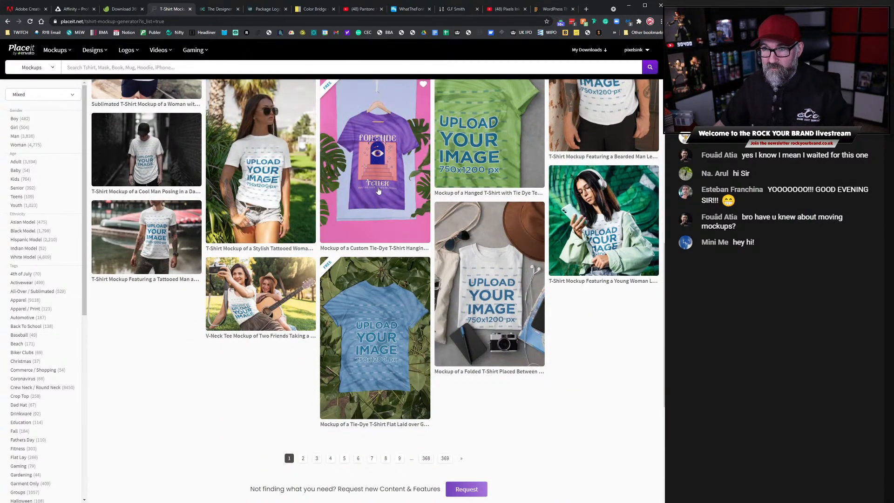
Open the T-shirt mockup of the stylish tattooed woman and try yellow, blue and purple shirts, finishing with off-white #F2F2F2
scroll(365, 176, "up", 3)
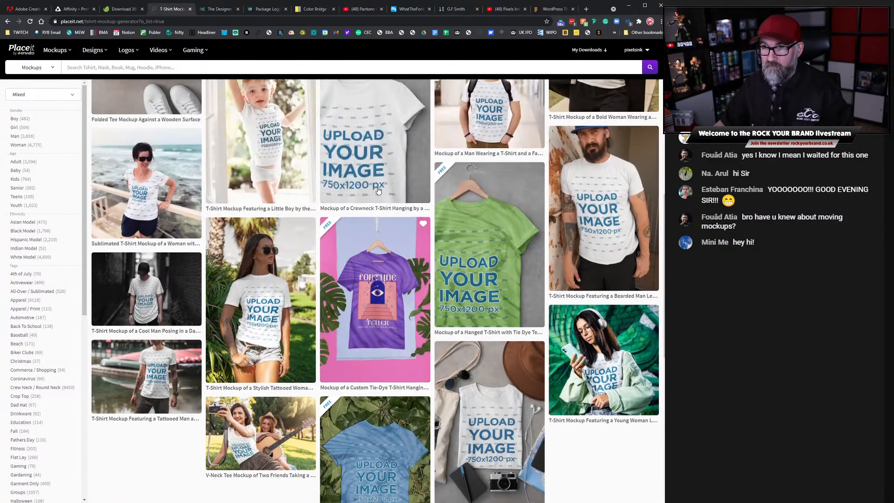
left_click(281, 295)
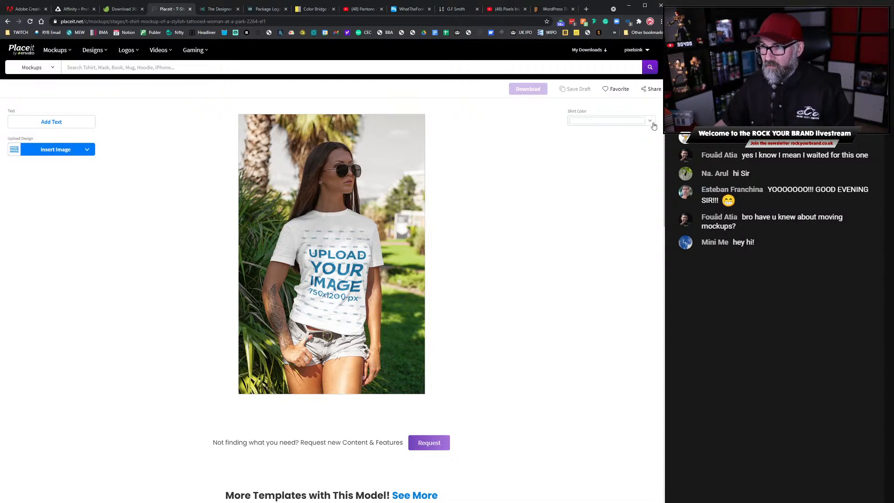
left_click(654, 125)
left_click(585, 176)
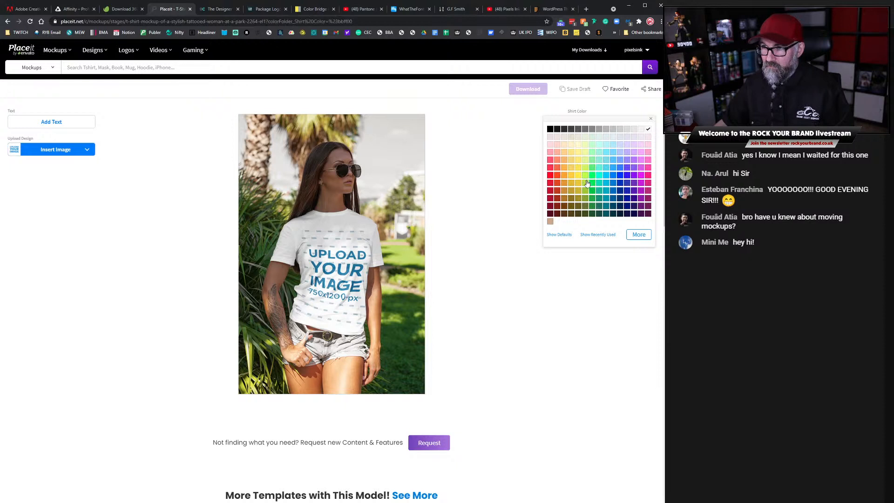
left_click(571, 191)
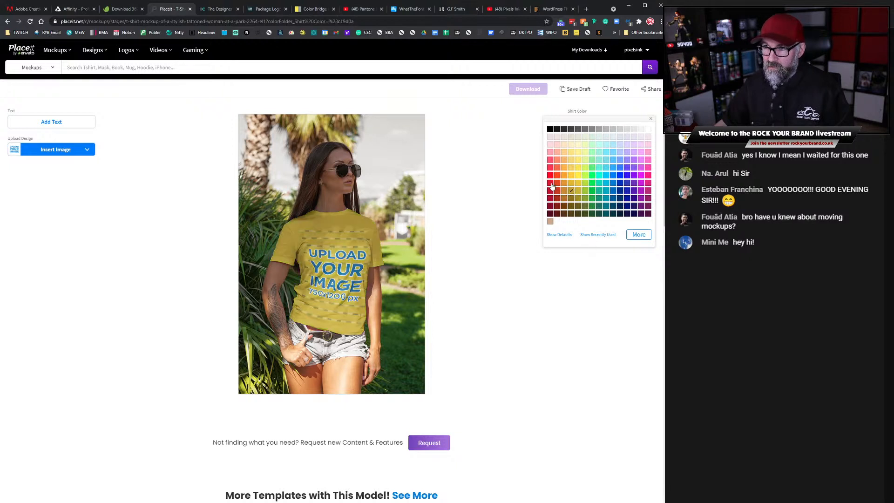
left_click(551, 183)
left_click(628, 198)
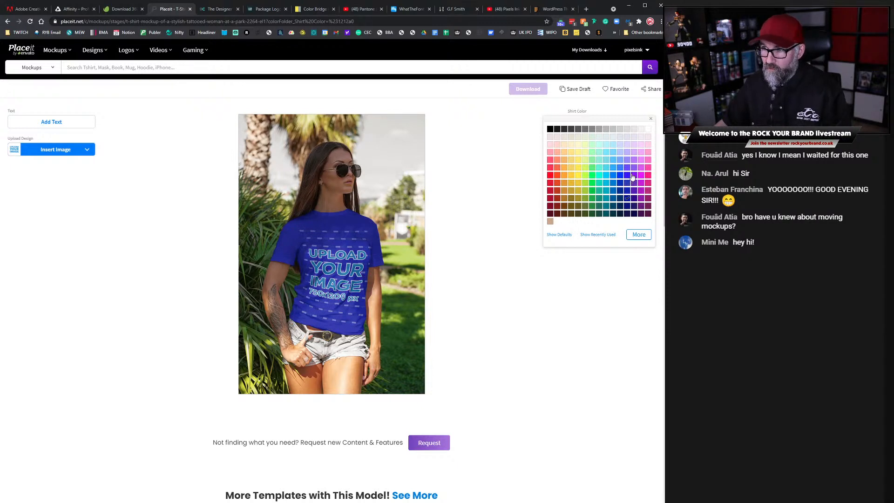
left_click(634, 176)
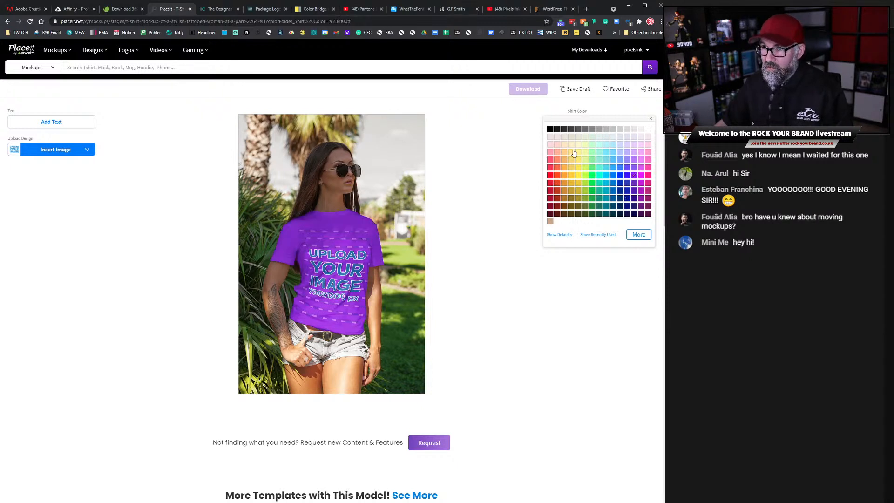
left_click(641, 129)
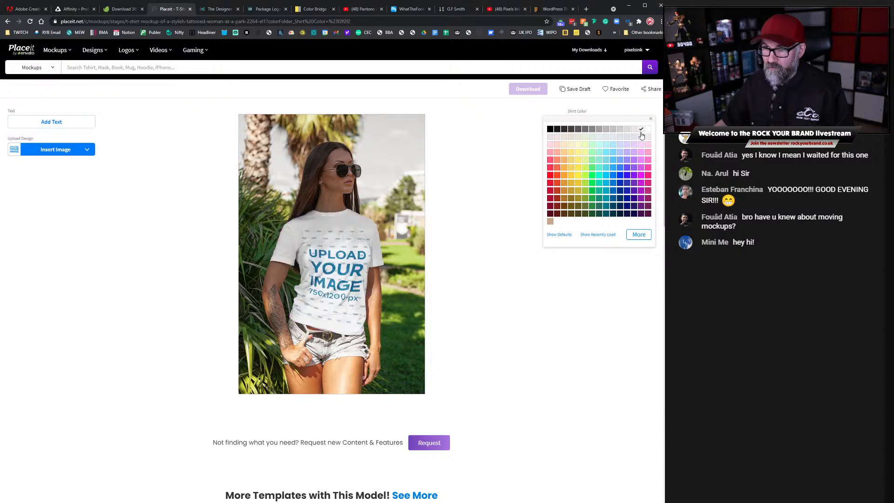
Expand the shirt colour picker to its custom colour area and inspect the hex code entry
left_click(639, 235)
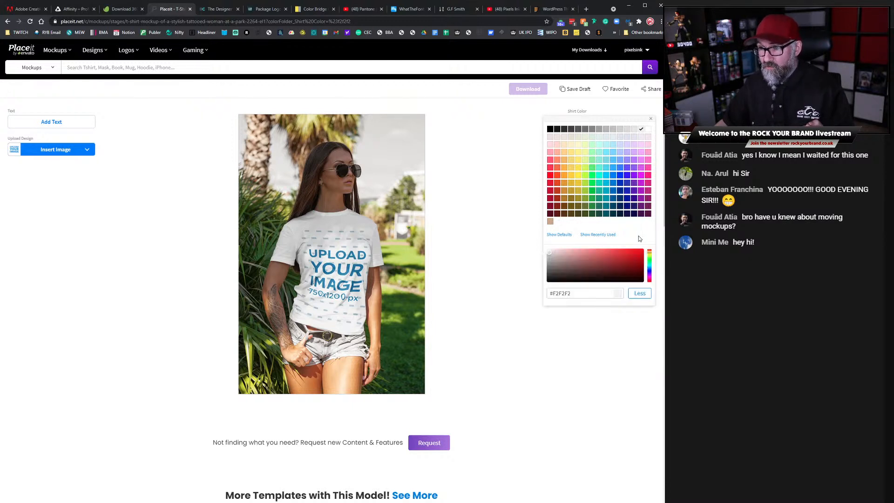
left_click_drag(593, 295, 553, 295)
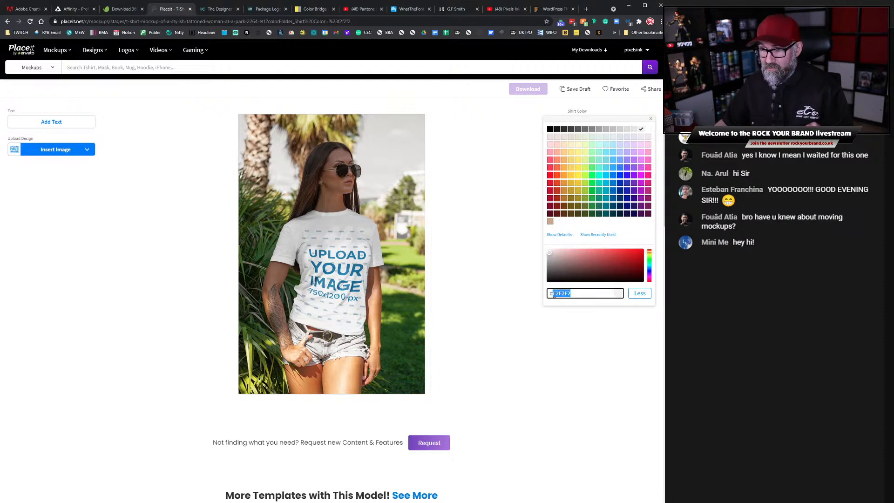
left_click(591, 346)
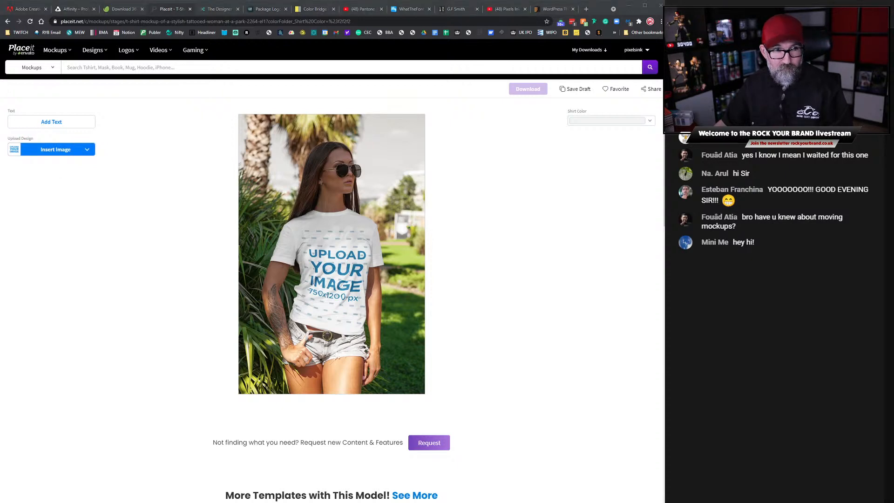
Insert the red and black "DO EPIC SHIT" image on the shirt, cropped at full print width
left_click_drag(88, 206, 58, 152)
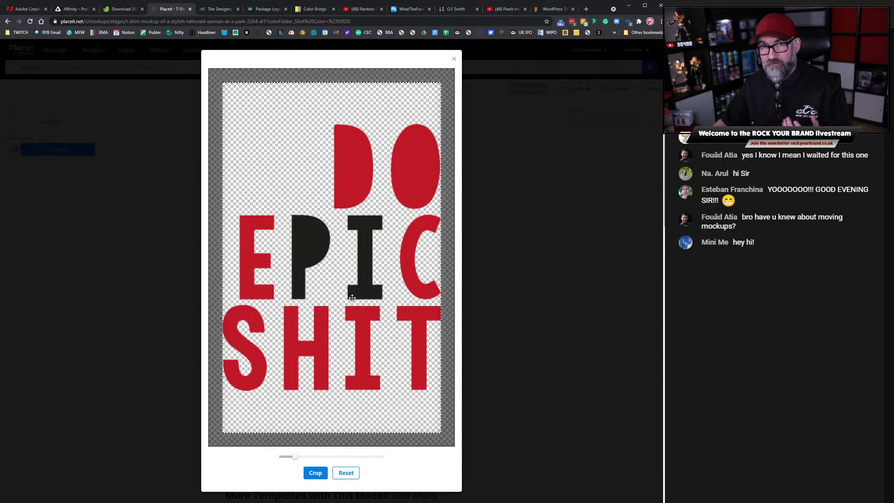
mouse_move(296, 456)
left_mouse_down()
mouse_move(283, 456)
mouse_move(297, 449)
left_mouse_up()
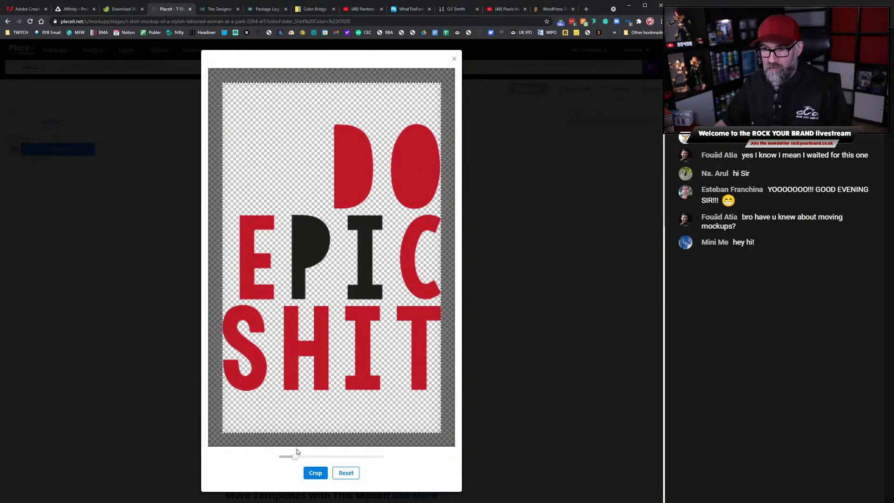
left_click(316, 476)
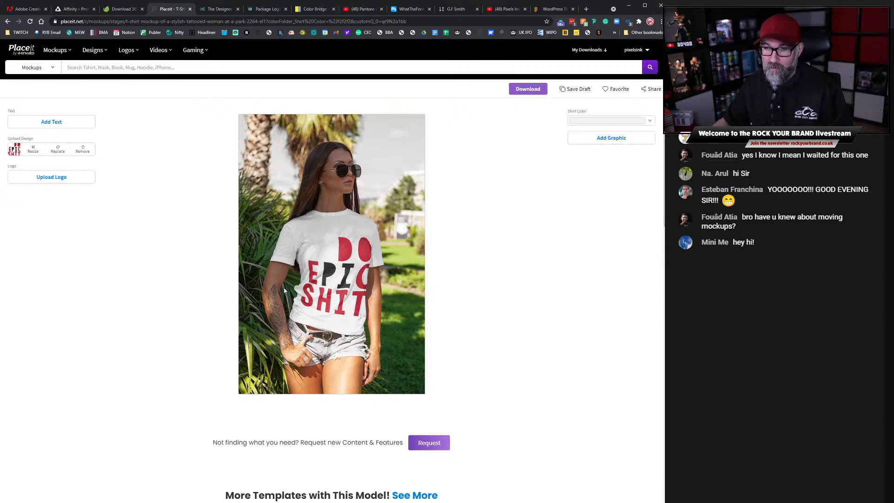
Shrink the shirt design to about half the print width and apply the crop
left_click(33, 149)
mouse_move(295, 456)
left_mouse_down()
mouse_move(306, 456)
mouse_move(283, 457)
left_mouse_up()
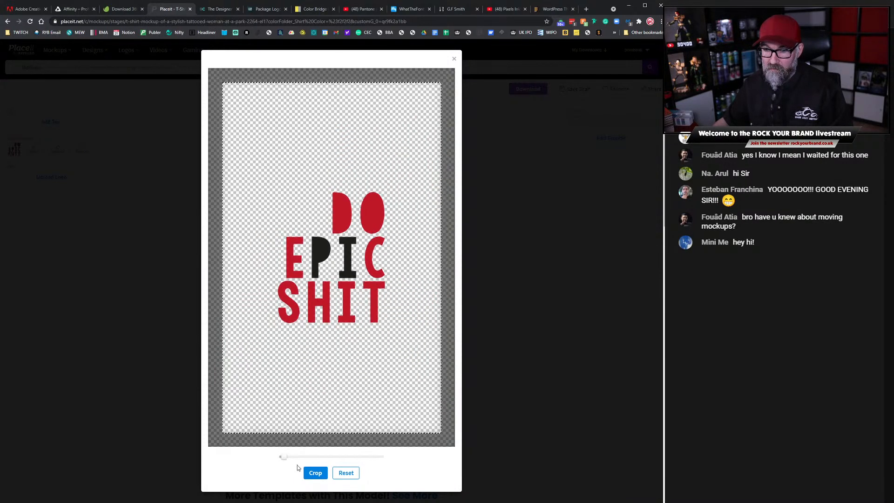
left_click(313, 472)
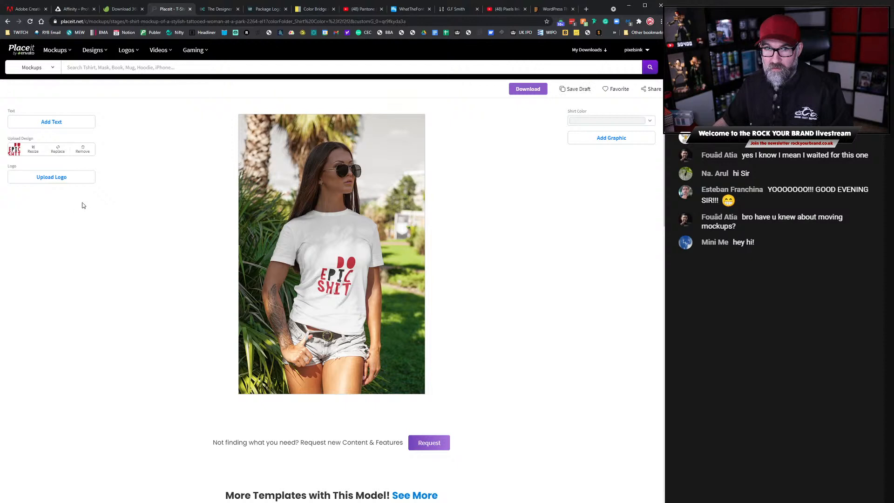
Reduce the design to its smallest size and place it as a chest print in the print area's upper right
left_click(33, 149)
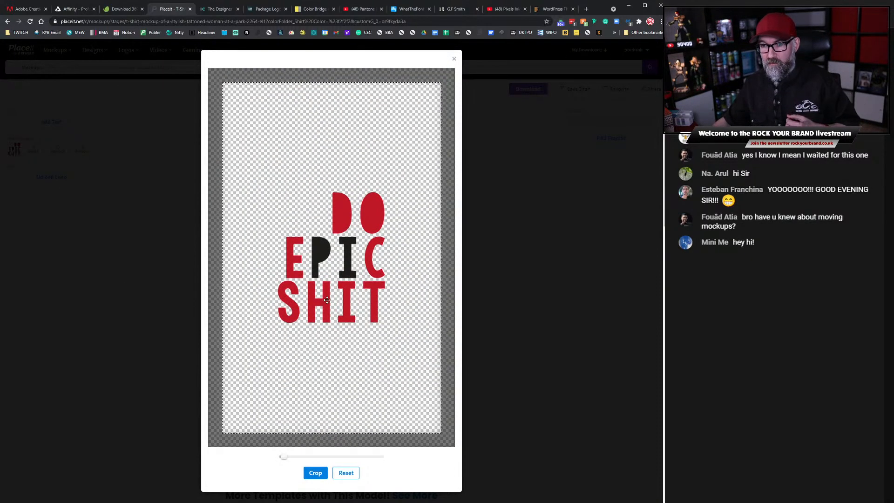
left_click_drag(328, 300, 368, 222)
left_click_drag(283, 457, 278, 457)
left_click_drag(370, 193, 396, 199)
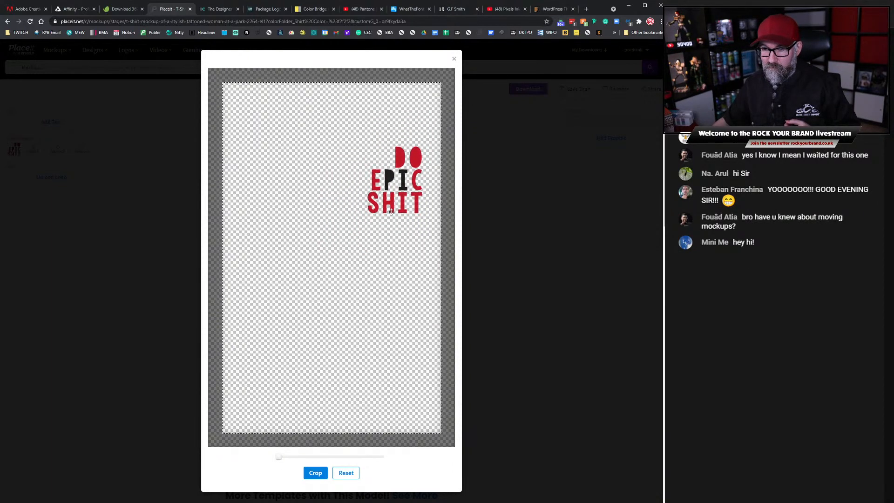
left_click(319, 481)
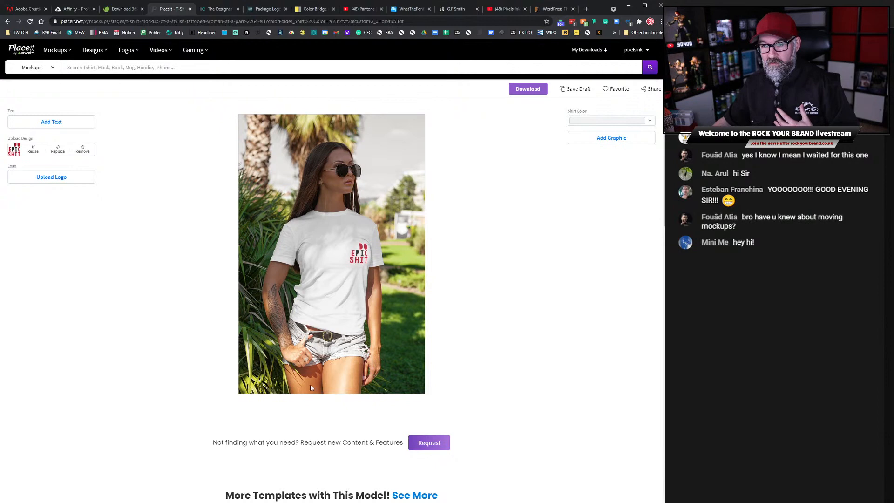
Enlarge the design to most of the print width, centre it in the print area and apply the crop
left_click(33, 150)
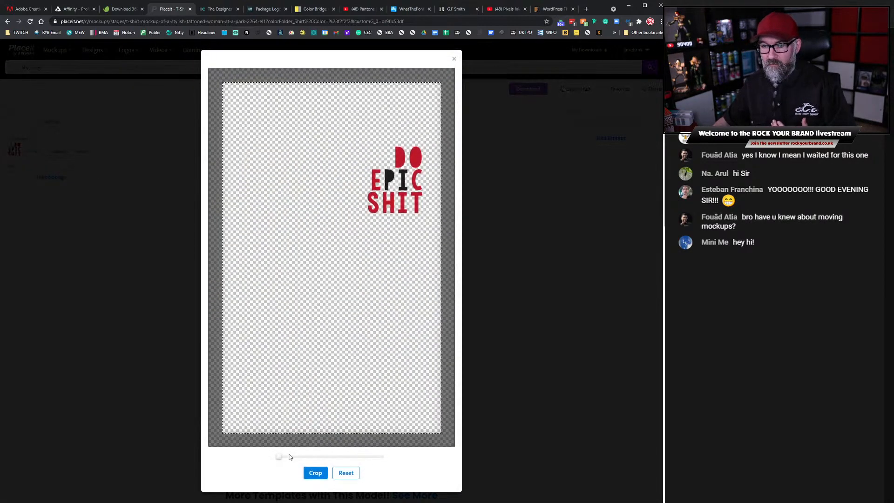
left_click_drag(281, 456, 292, 457)
left_click_drag(352, 293, 312, 328)
mouse_move(281, 379)
left_mouse_down()
mouse_move(267, 393)
mouse_move(269, 385)
left_mouse_up()
left_click_drag(324, 273, 295, 301)
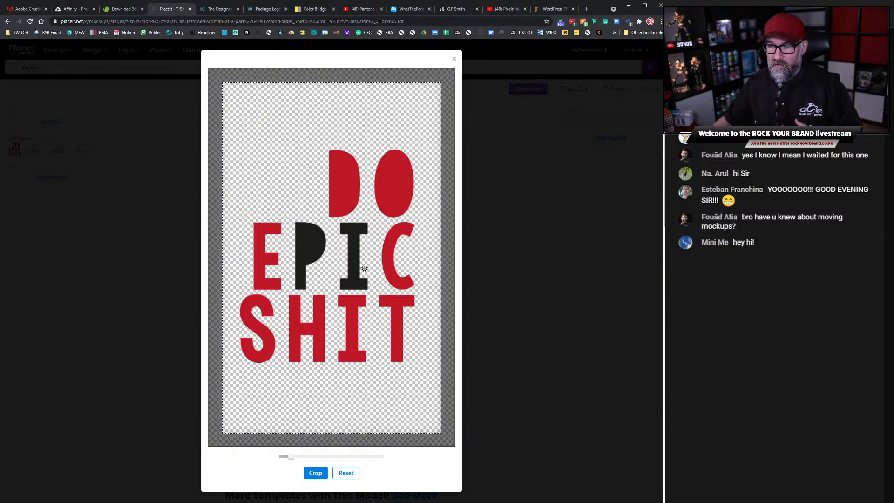
left_click(315, 472)
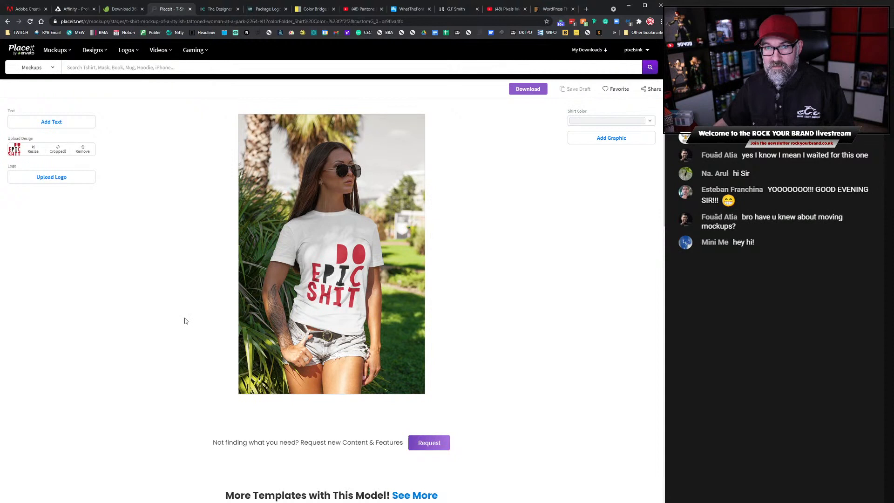
Set the shirt colour to black #000000 and replace the design with its red and white version, cropped at full print width
left_click(649, 124)
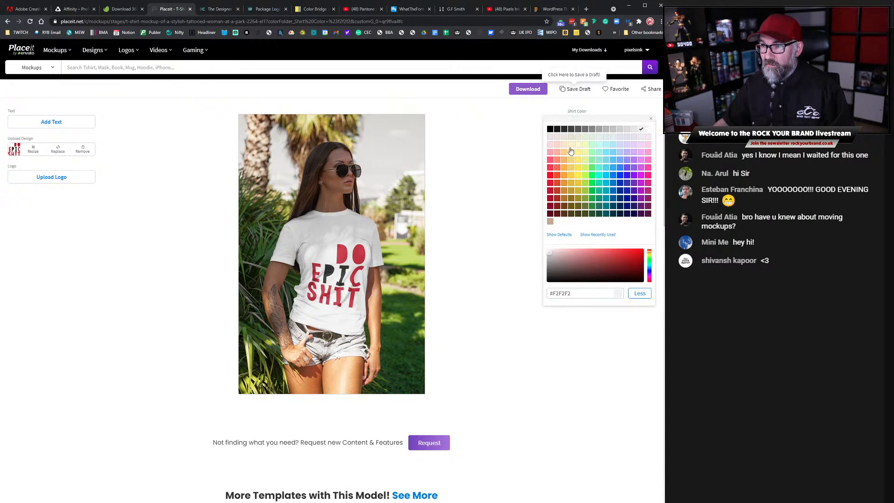
left_click(552, 131)
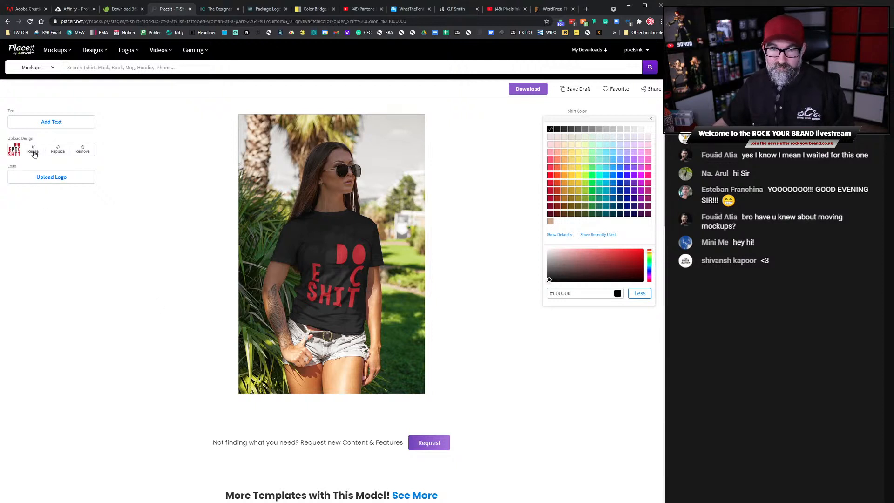
left_click(58, 149)
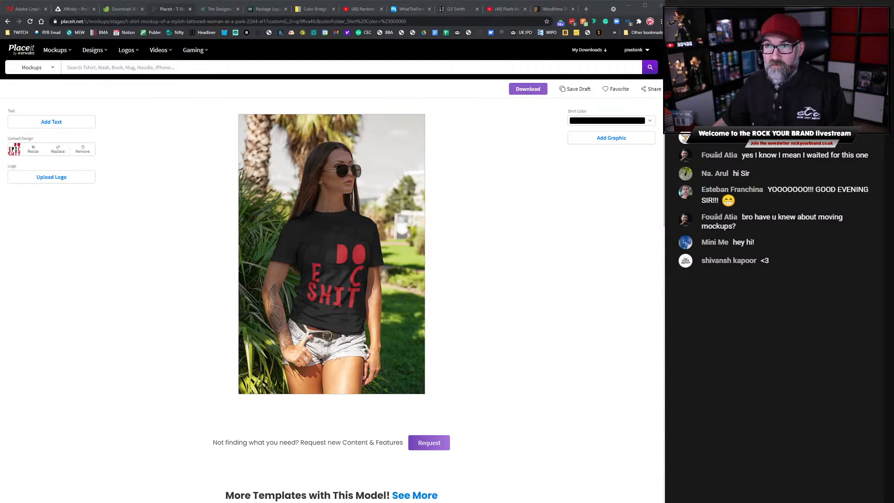
key("Return")
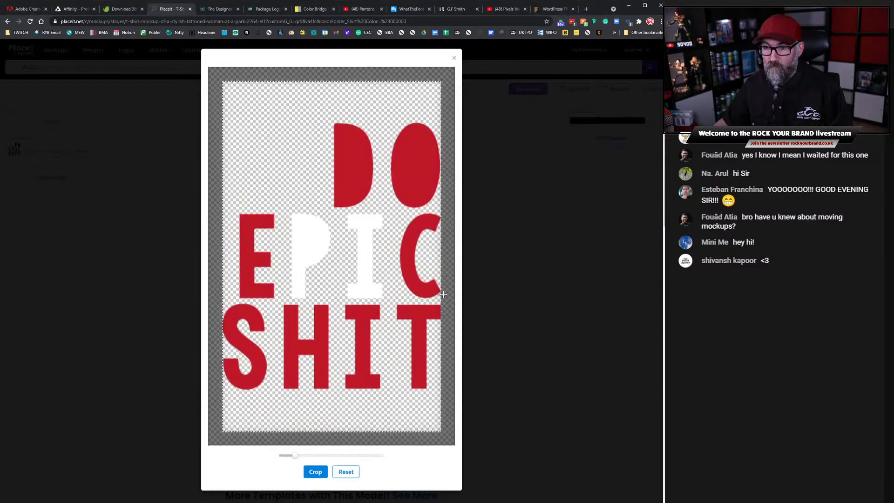
left_click(316, 472)
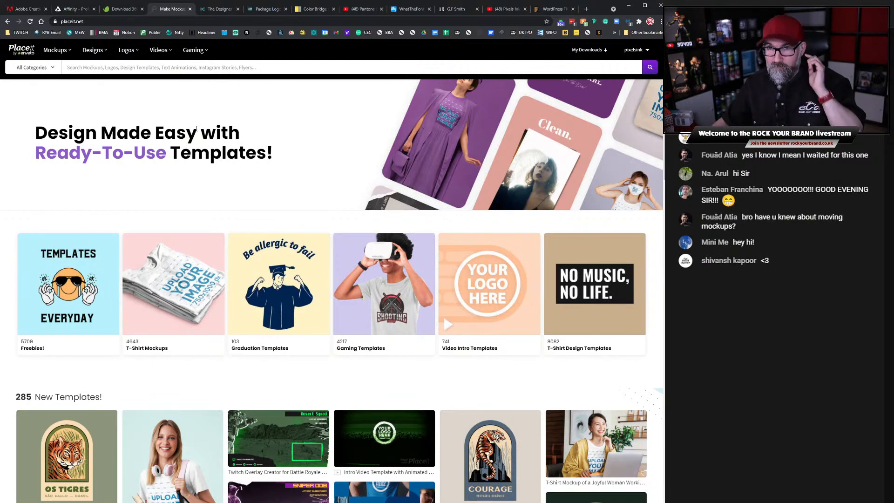
From the Placeit home page, search all categories for "t-shirt"
mouse_move(60, 53)
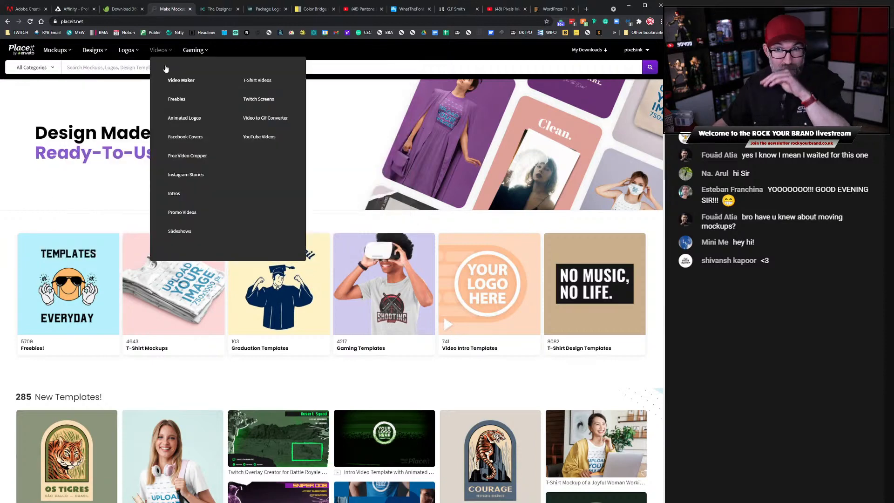
type("t-shirt")
key("Return")
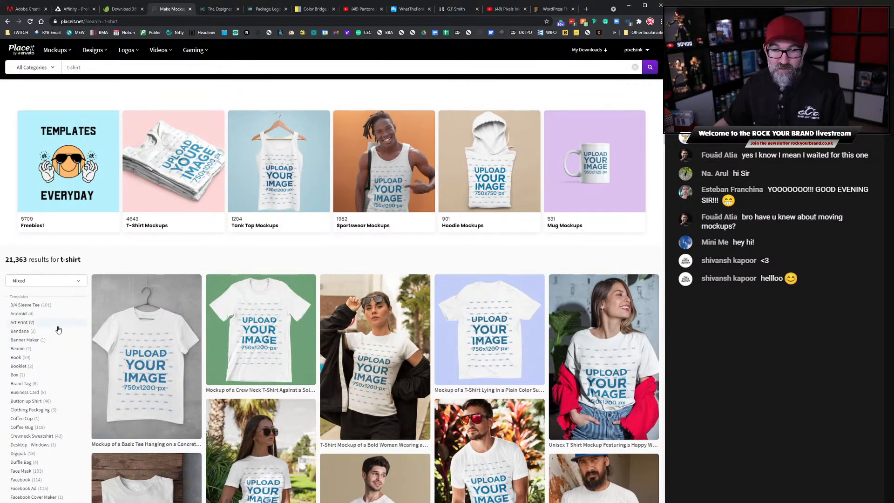
Look through the template, gender, age, ethnicity and tag filters for the t-shirt results, returning to the start of the filter list
scroll(58, 330, "down", 7)
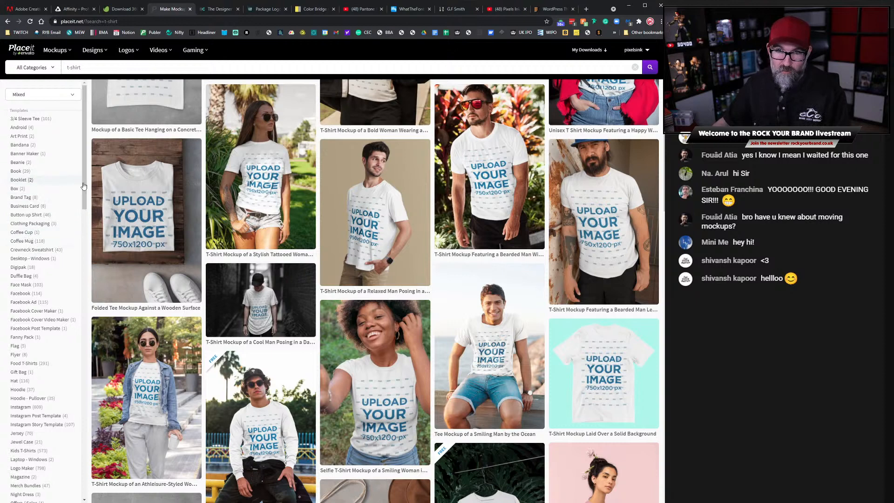
left_click_drag(84, 185, 79, 305)
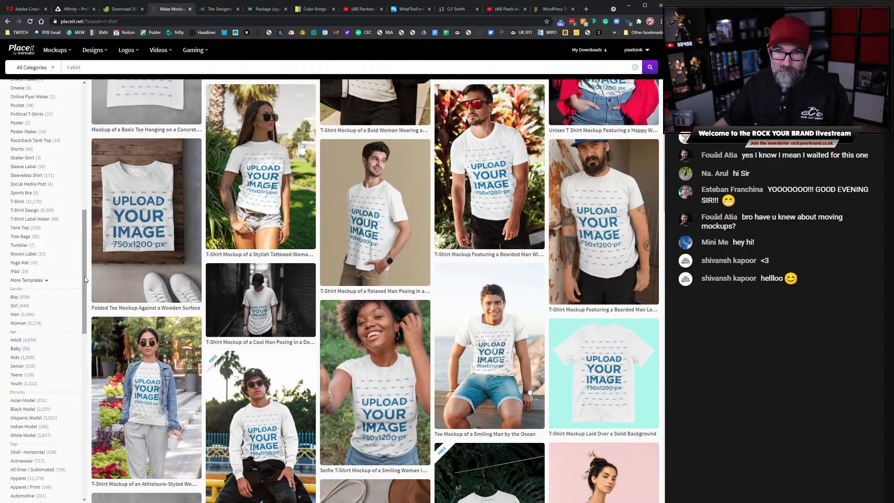
left_click_drag(84, 278, 90, 320)
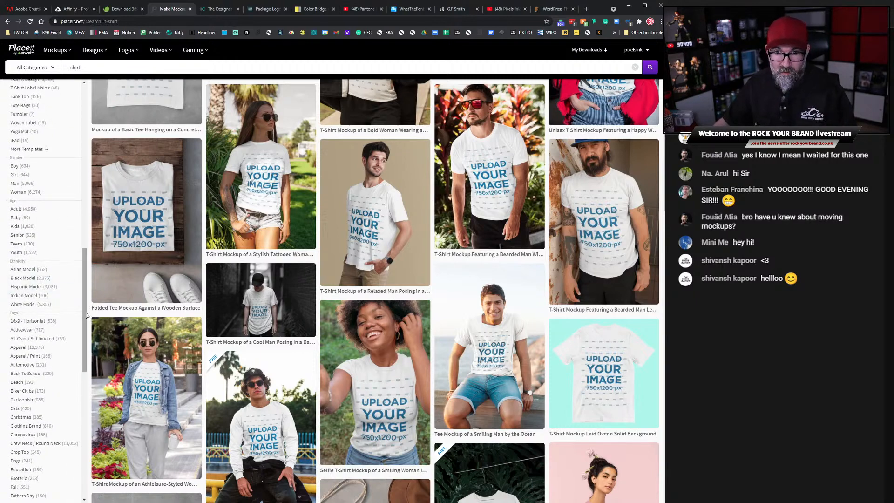
left_click_drag(85, 316, 89, 458)
scroll(73, 473, "up", 7)
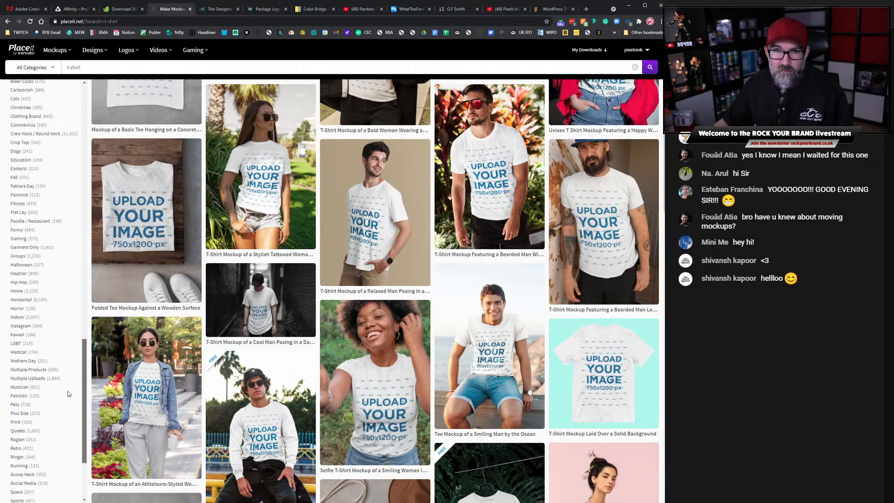
scroll(66, 352, "up", 5)
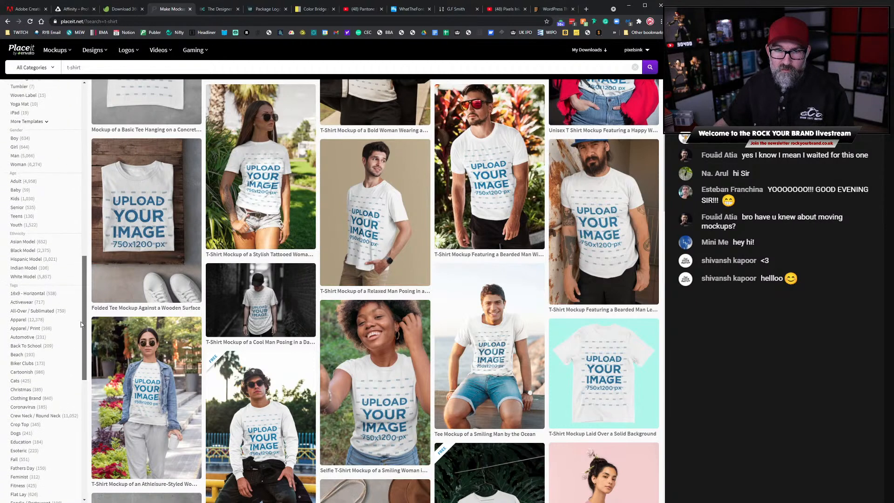
scroll(81, 298, "up", 7)
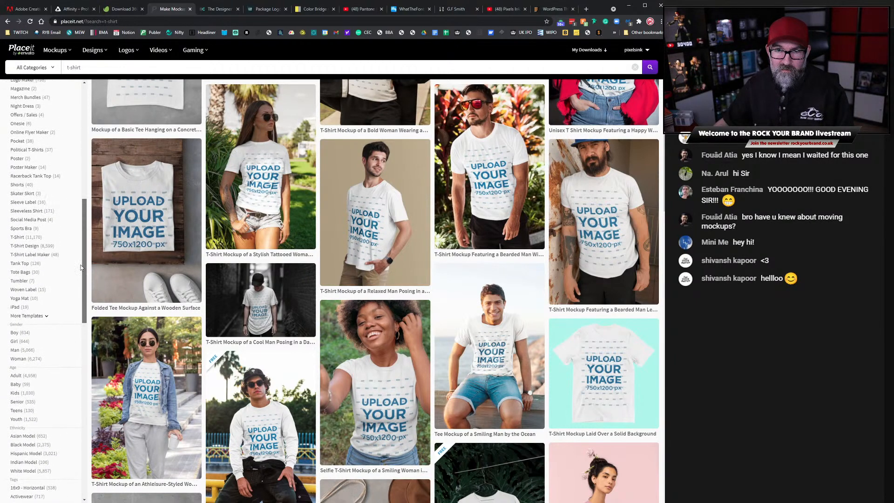
scroll(82, 177, "up", 4)
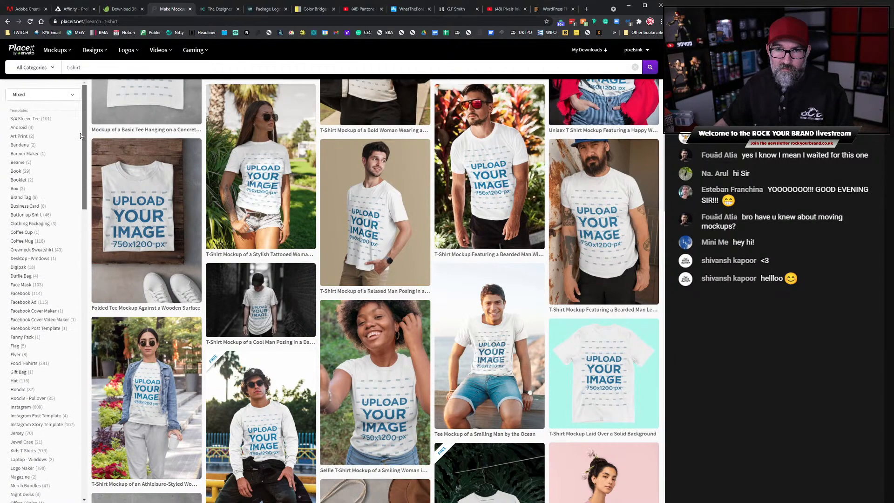
Check the sort options and template filters for the t-shirt results
left_click(64, 95)
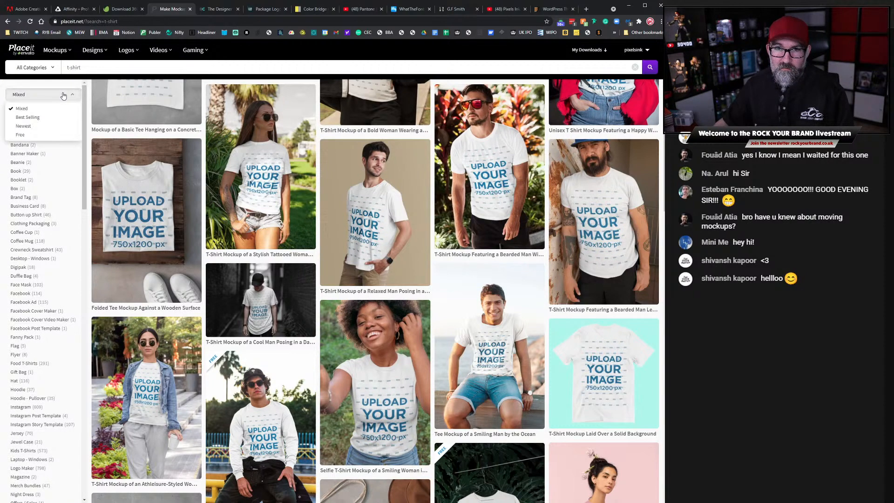
scroll(86, 160, "down", 3)
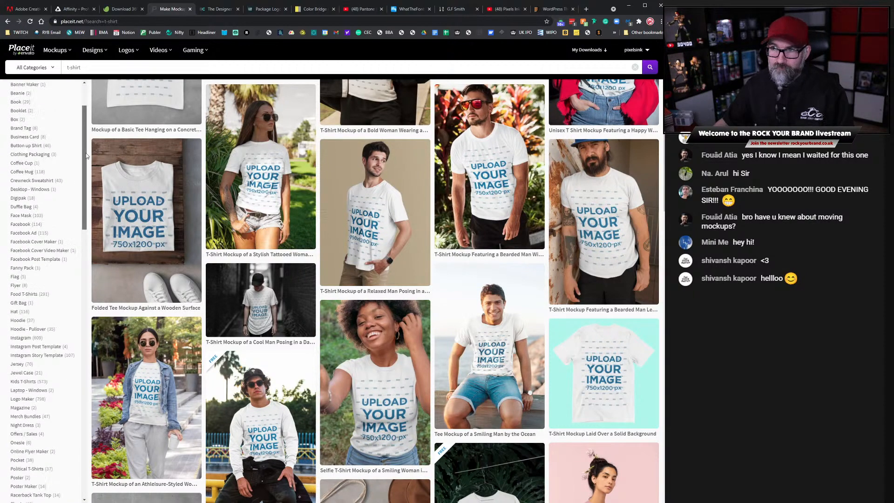
scroll(86, 103, "up", 3)
mouse_move(85, 102)
left_mouse_down()
mouse_move(86, 249)
mouse_move(87, 102)
left_mouse_up()
Go to the T-shirt video mockups and open the selfie video of a woman drinking a milkshake
mouse_move(163, 55)
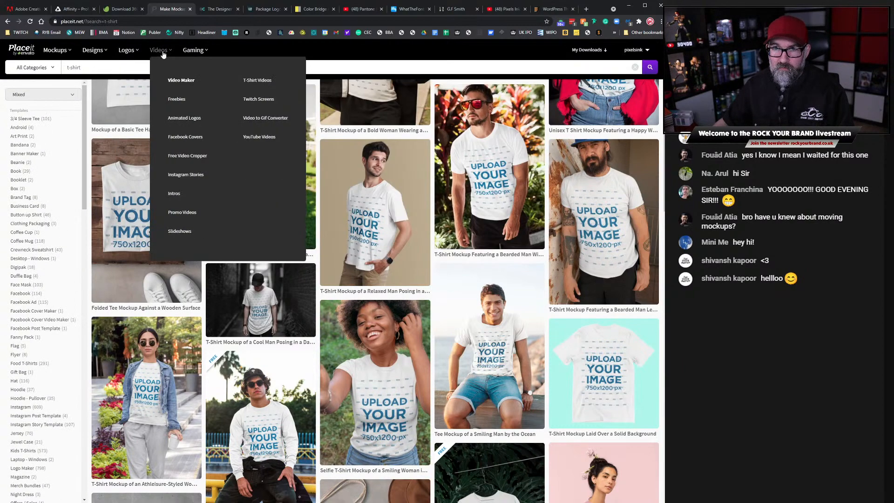
left_click(260, 84)
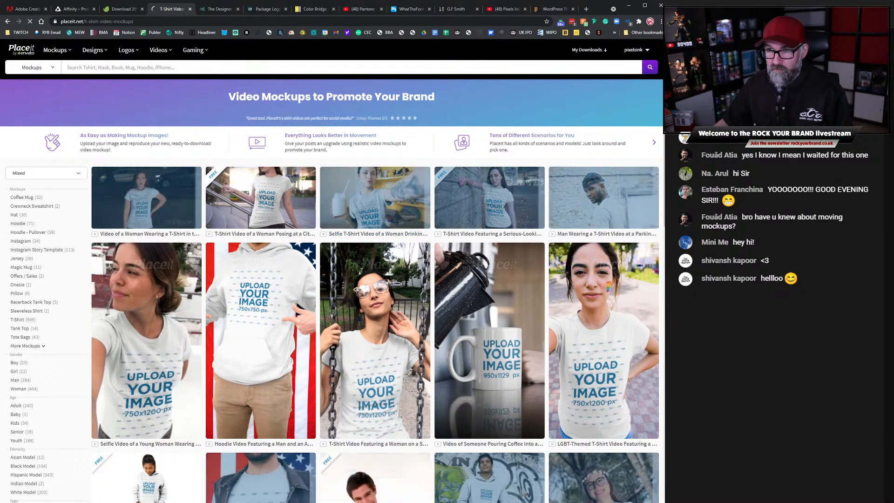
left_click(380, 210)
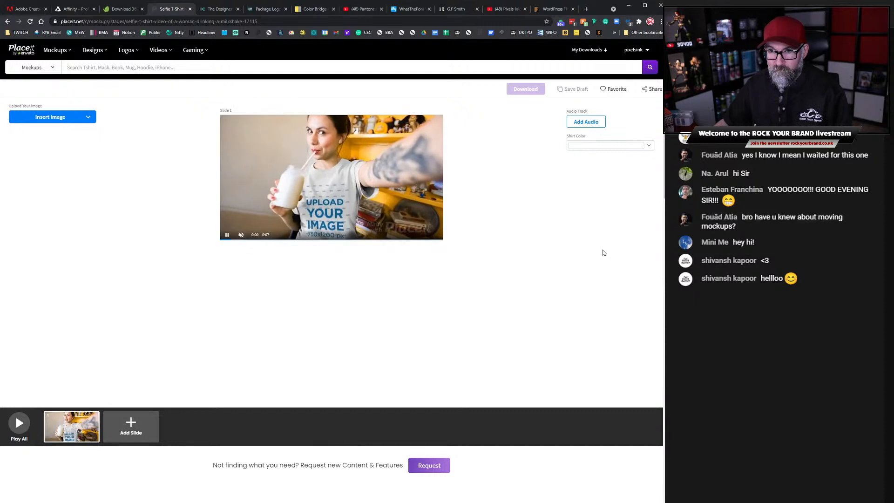
Insert the red and black "Do Epic Shit" design into the milkshake video mockup and update the slide to show it
left_click(58, 119)
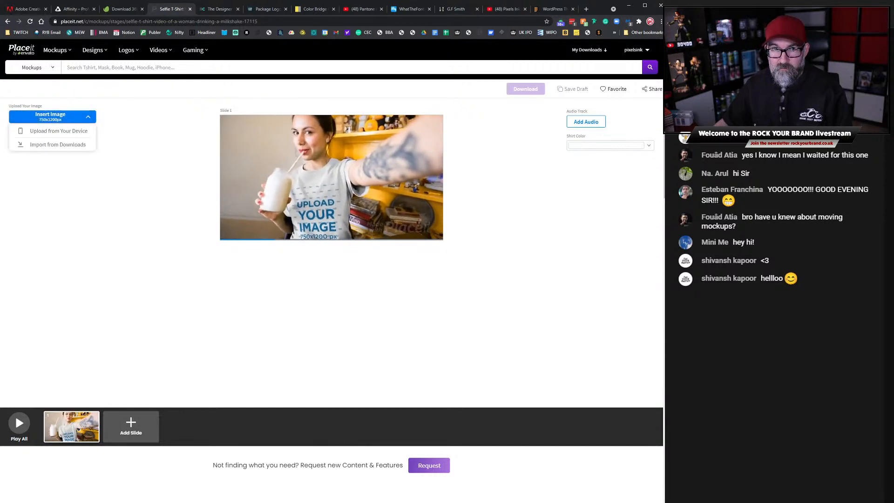
double_click(177, 146)
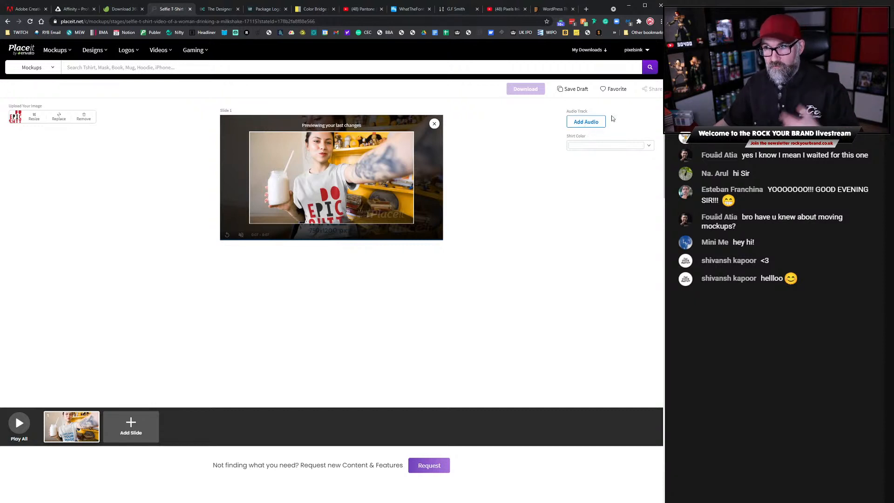
left_click(434, 123)
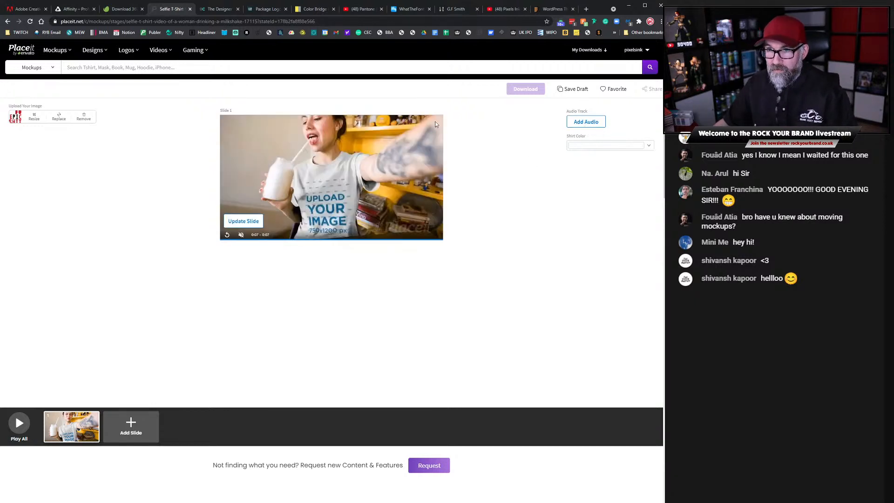
left_click(243, 222)
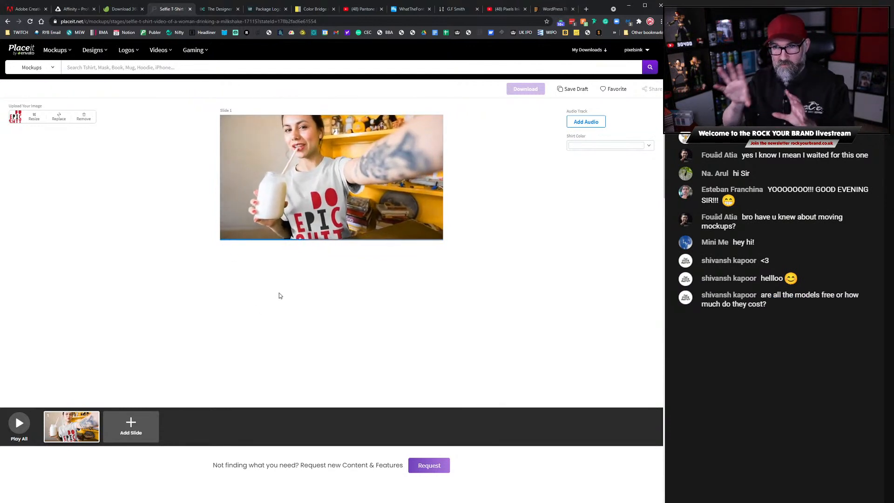
mouse_move(337, 228)
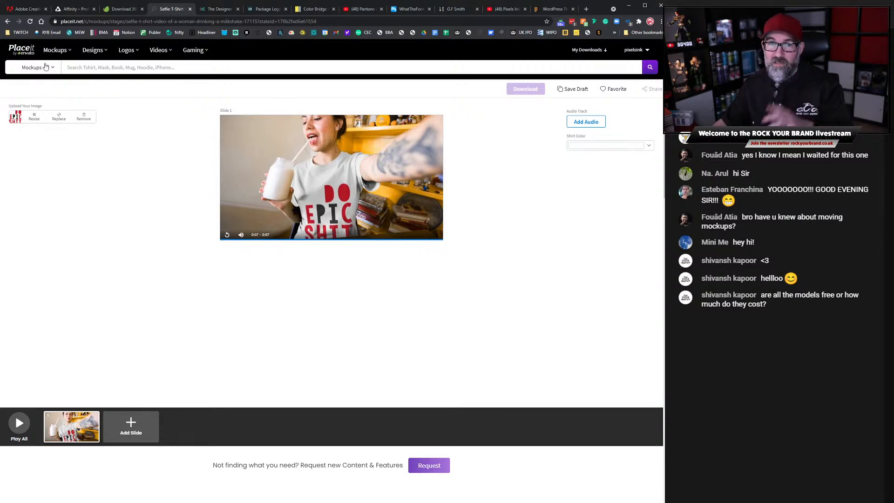
Return to the Placeit home page and log out of the account
left_click(31, 52)
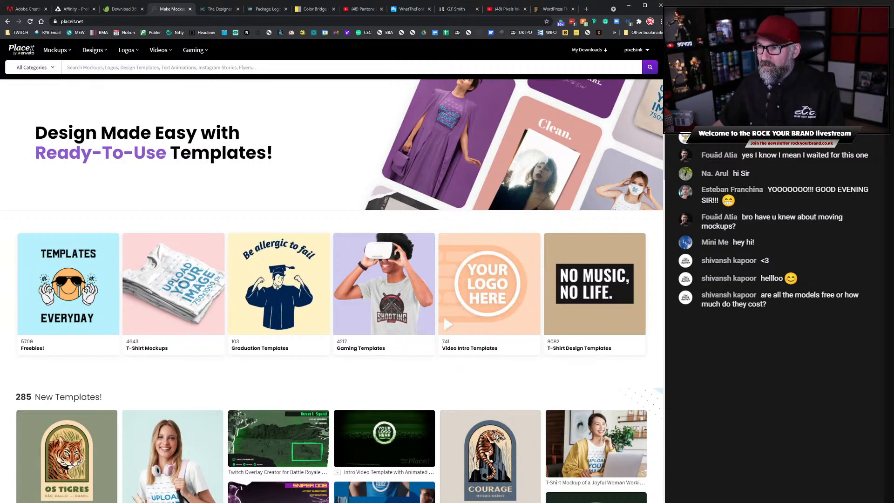
scroll(653, 473, "down", 15)
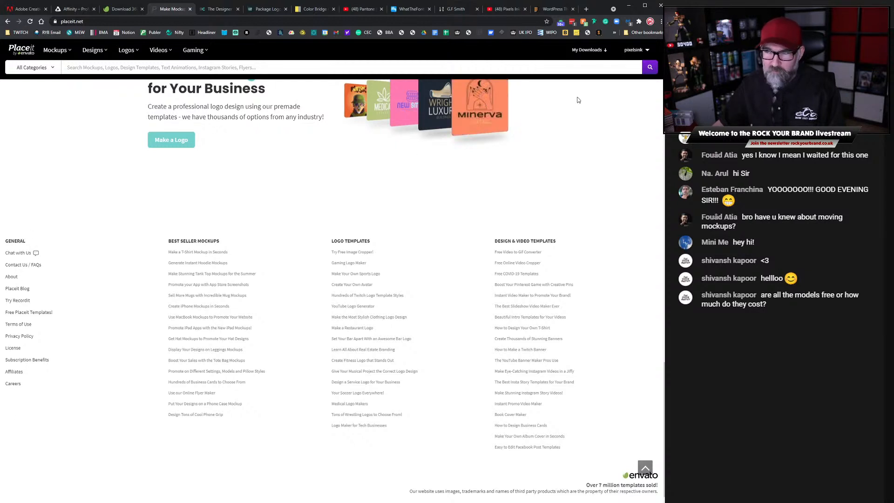
left_click(635, 49)
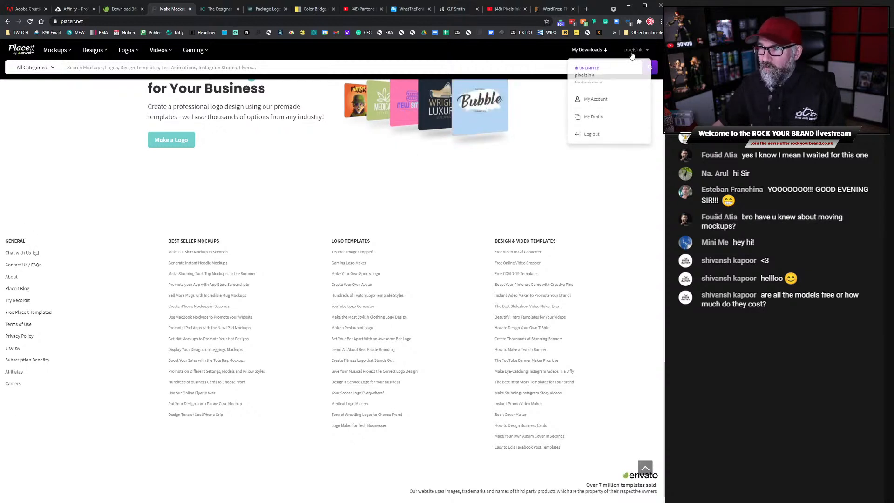
left_click(589, 138)
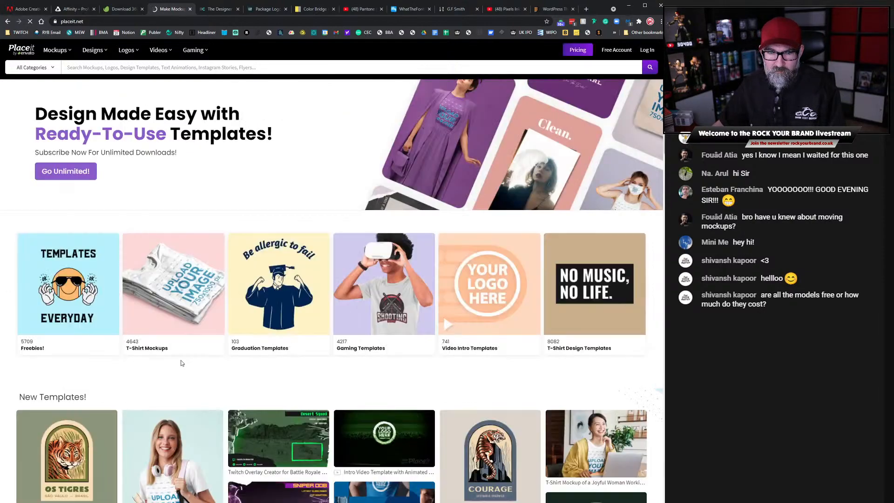
Review the monthly and annual subscription prices near the end of the Placeit home page
scroll(74, 332, "down", 20)
scroll(74, 357, "down", 10)
scroll(313, 265, "up", 1)
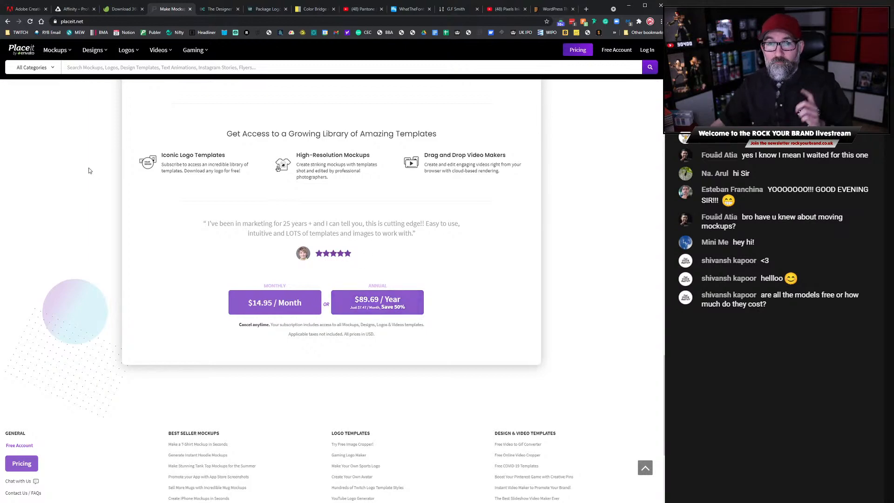
scroll(596, 155, "up", 10)
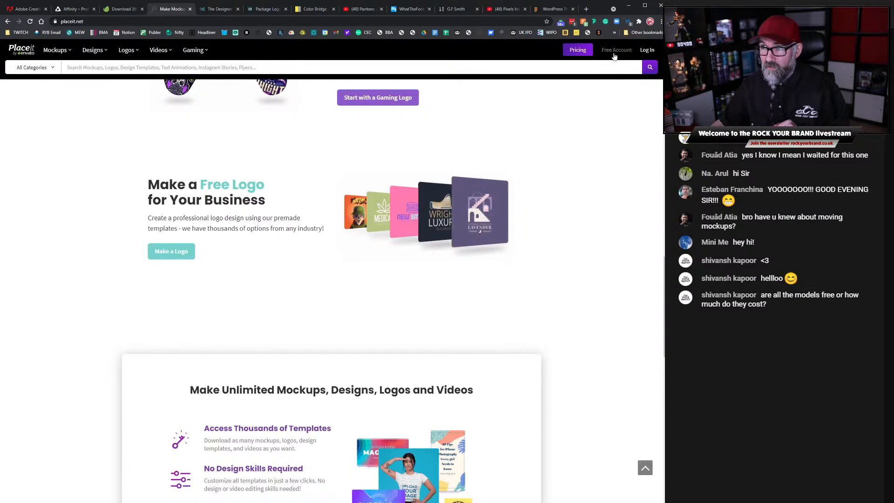
scroll(112, 133, "up", 5)
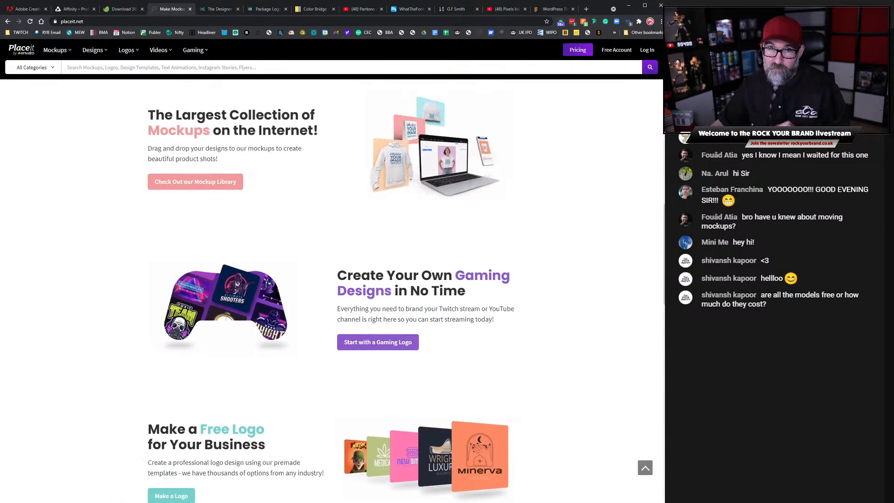
From the home page's Freebies, open the free T-shirt video of a woman posing at a city mall
left_click(6, 21)
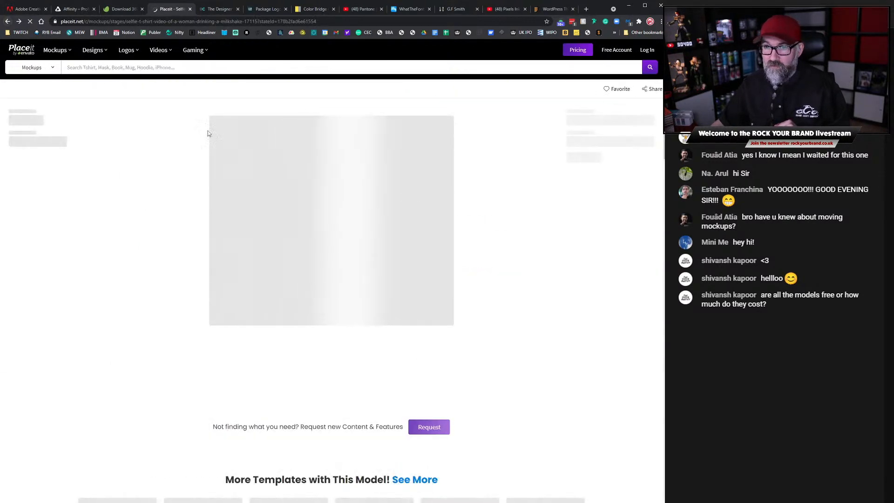
left_click(27, 57)
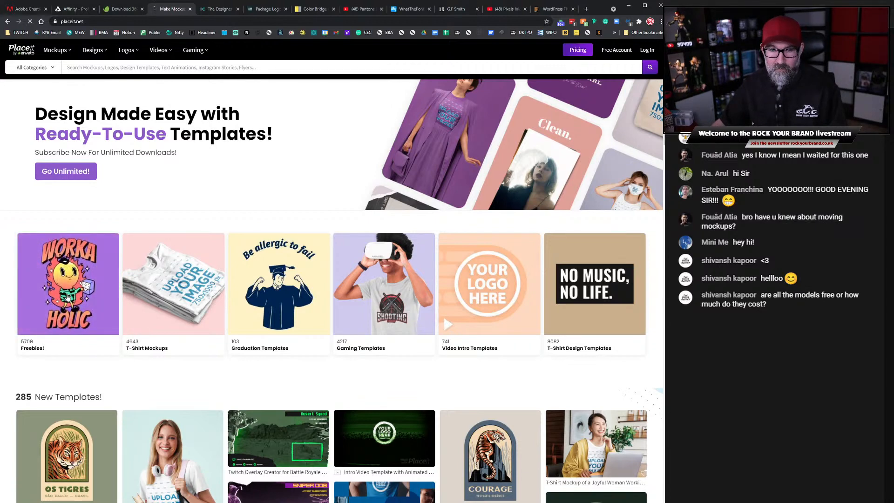
left_click(65, 305)
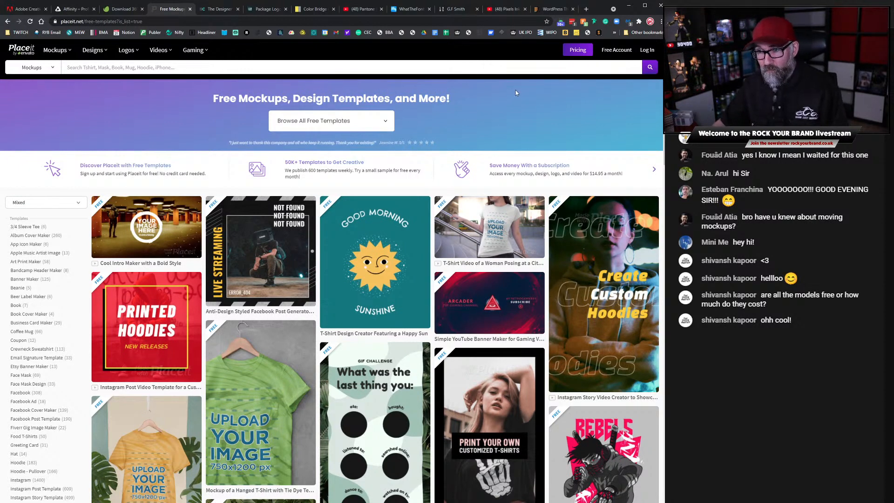
left_click(498, 221)
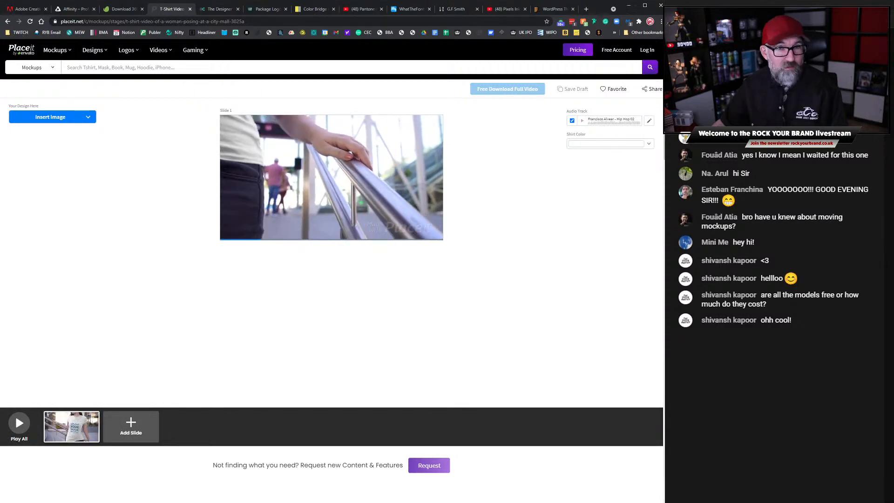
Insert the "Do Epic Shit" design into the city mall video, crop it at full print width and update the slide
left_click_drag(41, 118, 41, 118)
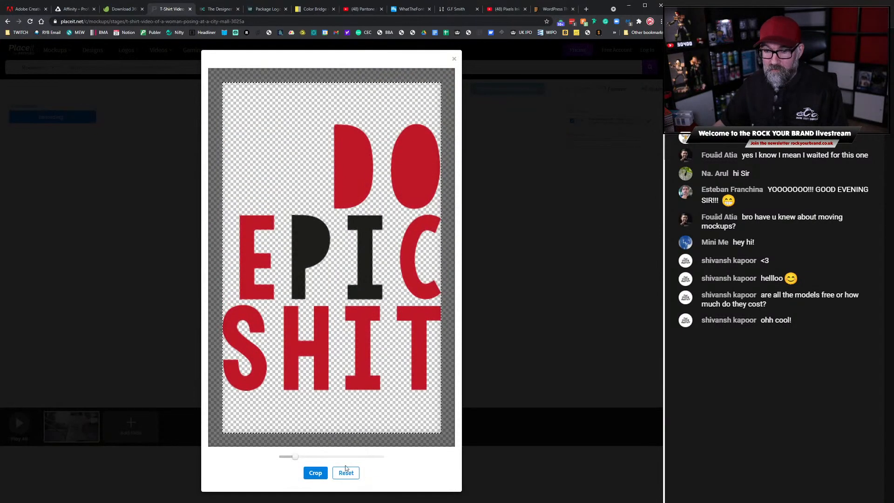
left_click(315, 473)
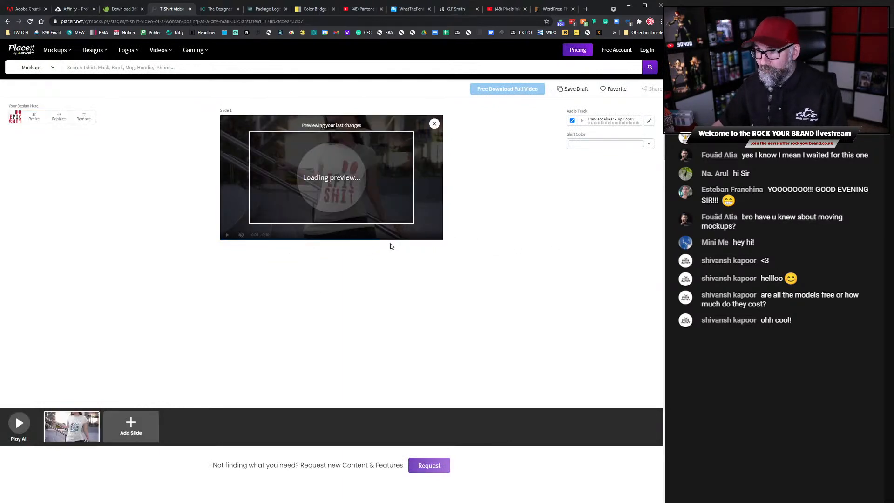
left_click(434, 124)
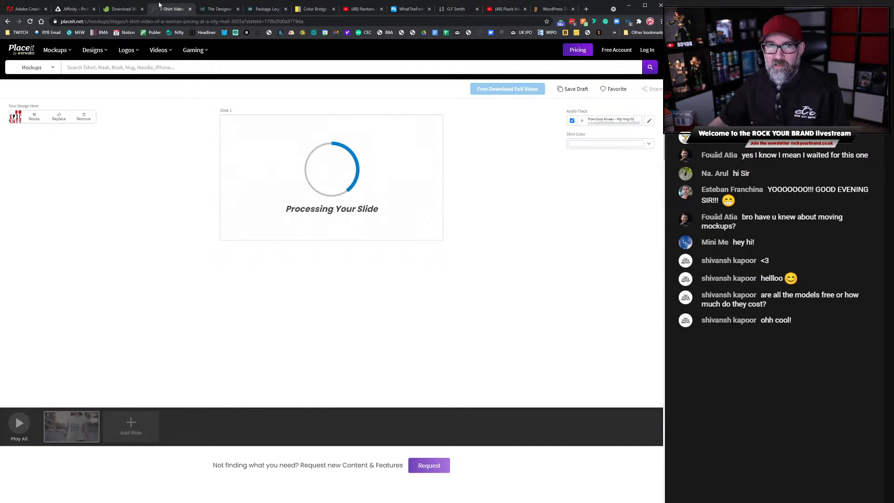
Revisit the Envato Elements brochure results and check the account menu, returning to the Placeit city mall video
left_click(120, 9)
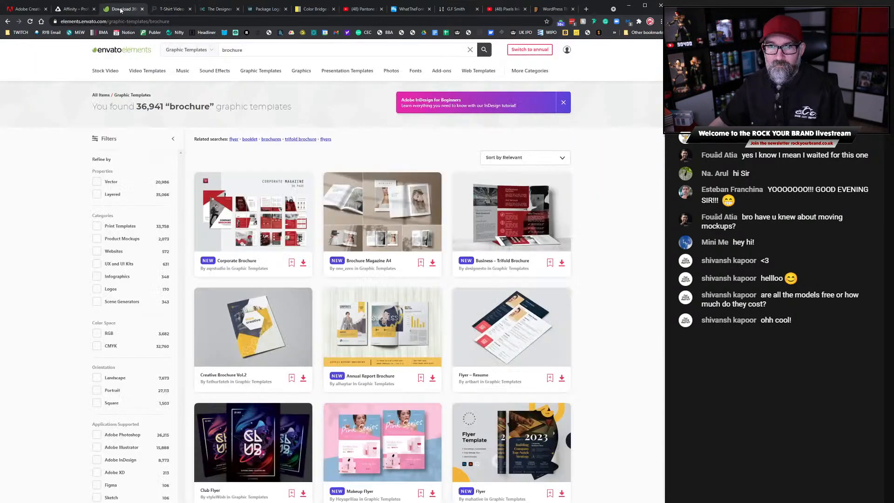
left_click(568, 51)
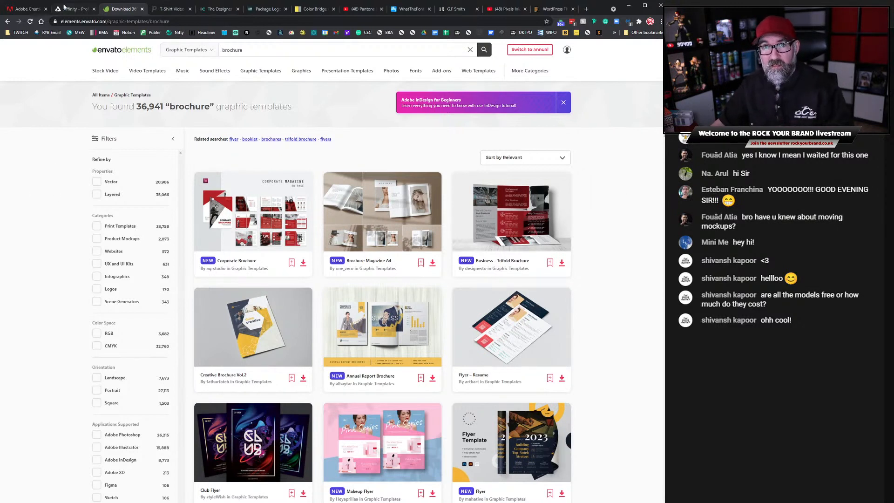
left_click(169, 9)
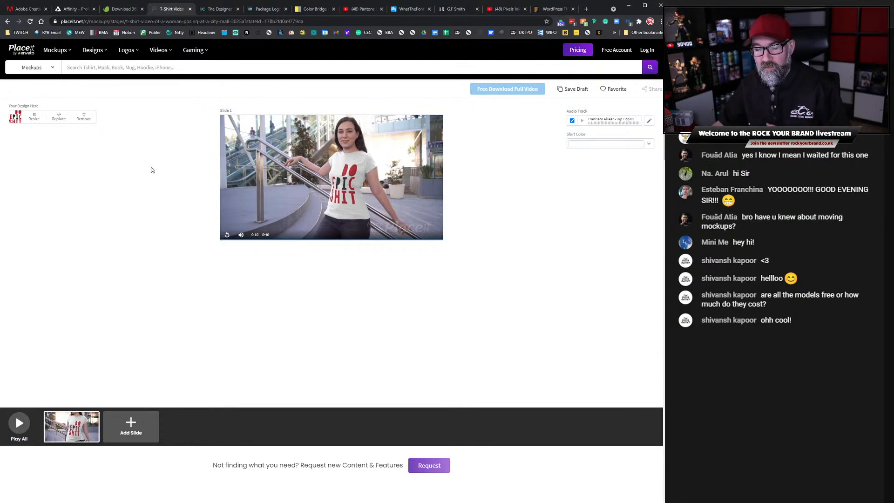
Switch to Design Cuts and look through its product categories and the resources in The Designer's Unique Creative Collection
left_click(220, 10)
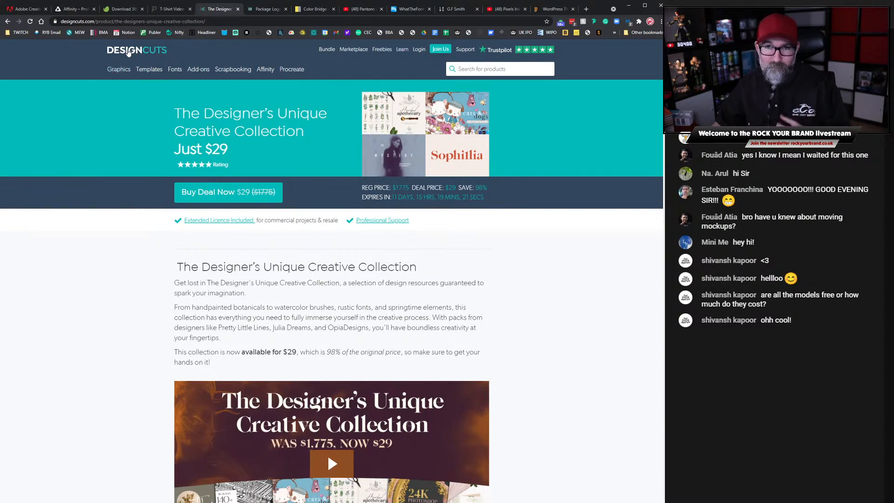
mouse_move(118, 73)
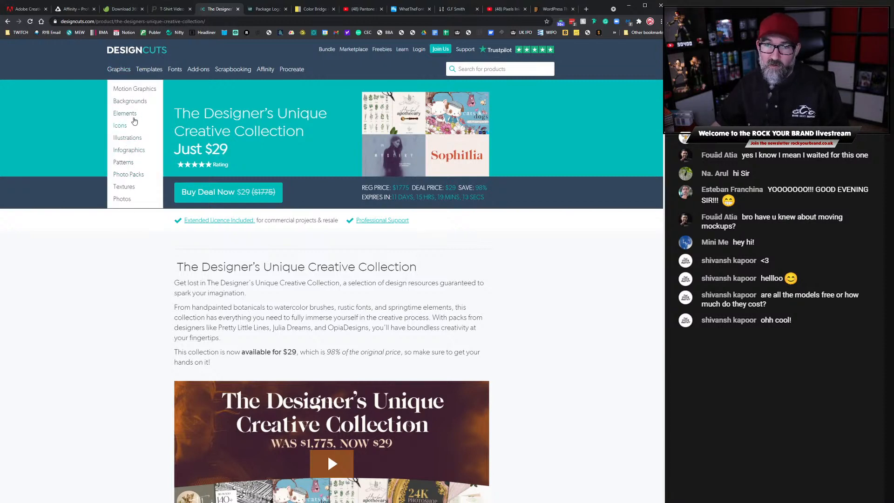
mouse_move(147, 69)
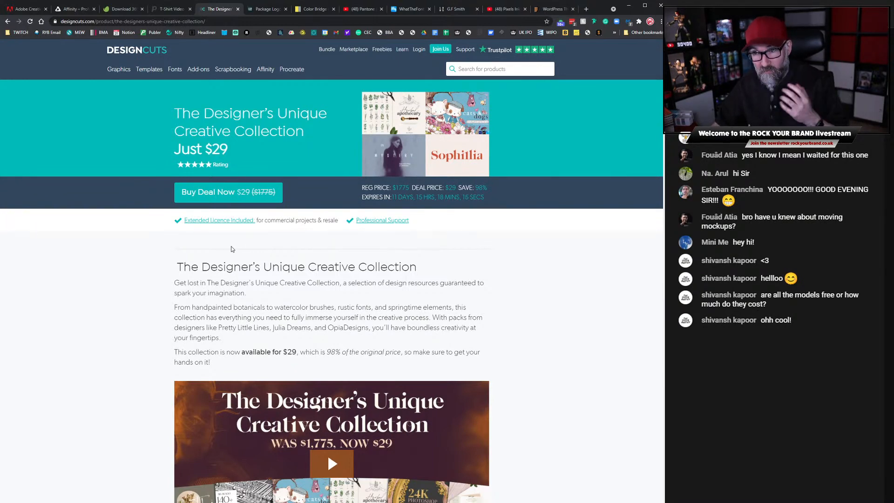
scroll(328, 397, "down", 5)
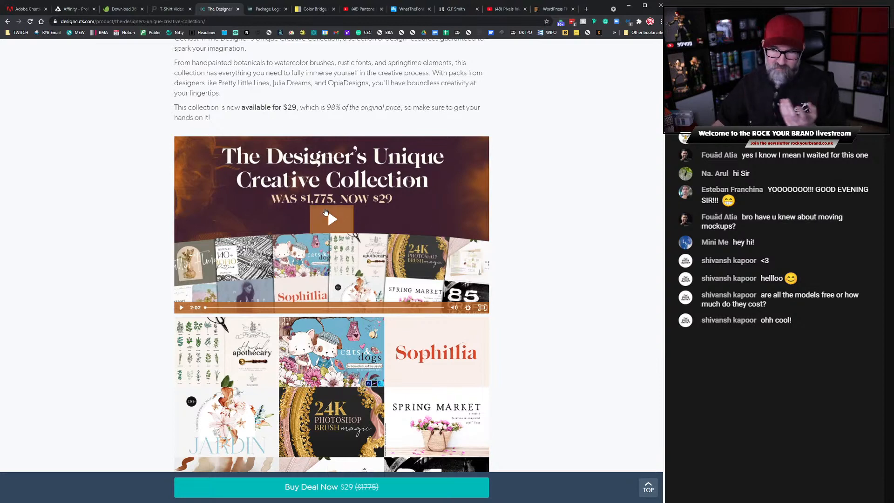
scroll(392, 216, "down", 3)
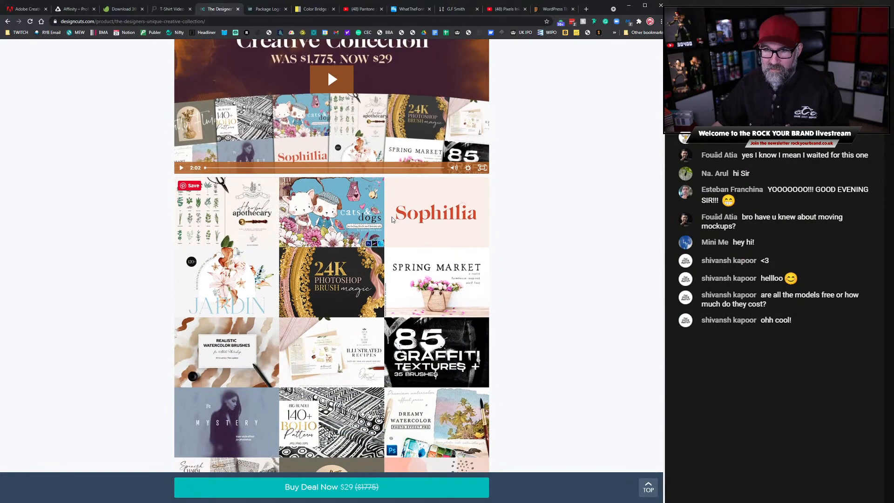
scroll(392, 219, "down", 2)
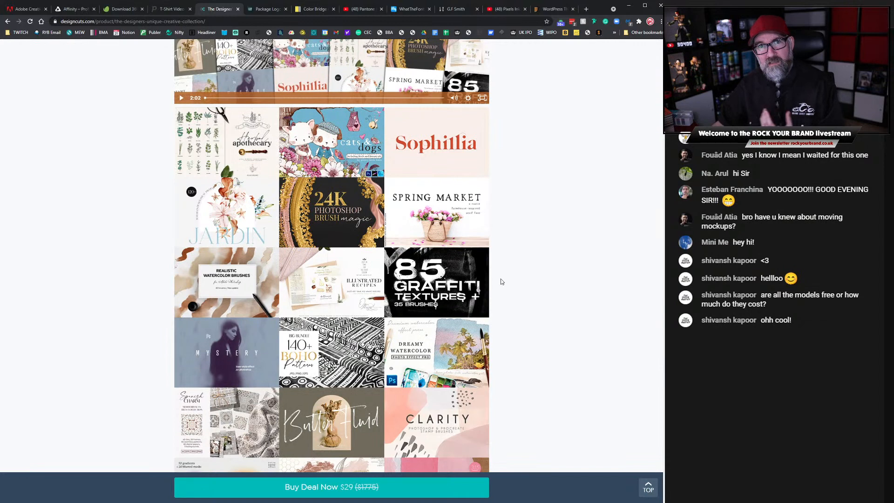
scroll(506, 252, "down", 2)
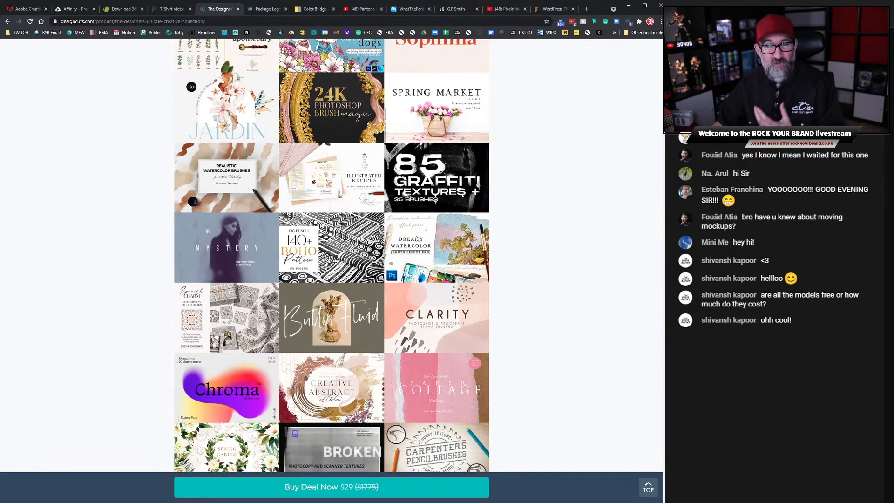
scroll(375, 309, "down", 2)
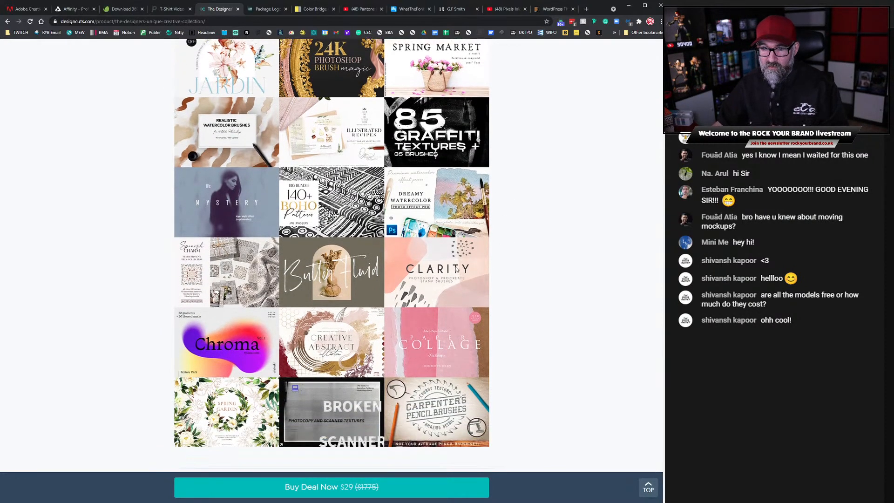
Review the resource previews in The Designer's Unique Creative Collection and go back up to the deal's introduction and price
scroll(378, 329, "down", 2)
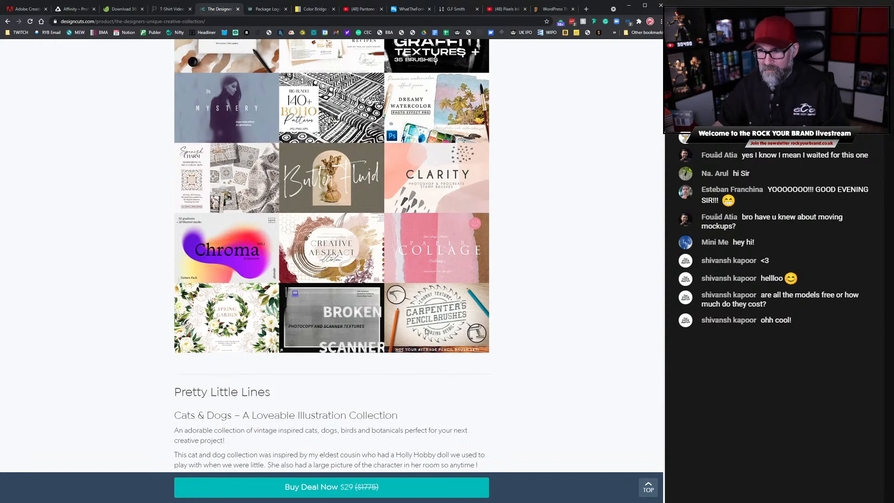
scroll(426, 329, "up", 4)
scroll(426, 331, "up", 3)
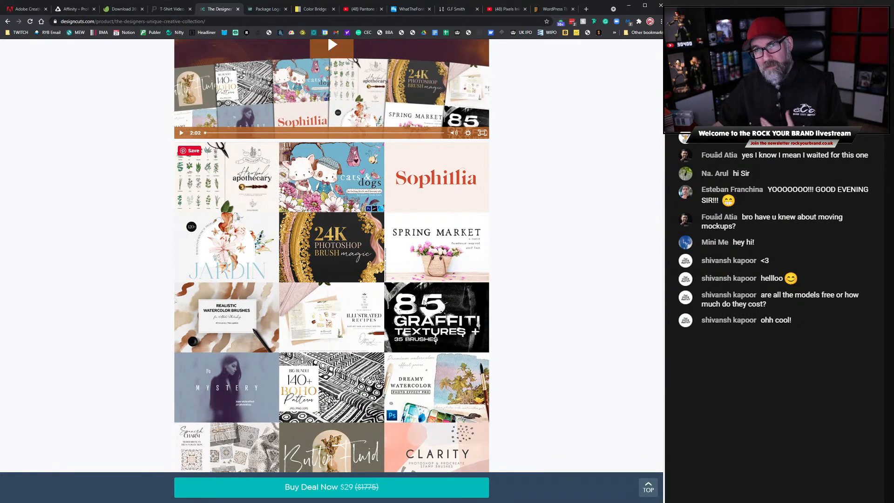
scroll(422, 298, "up", 2)
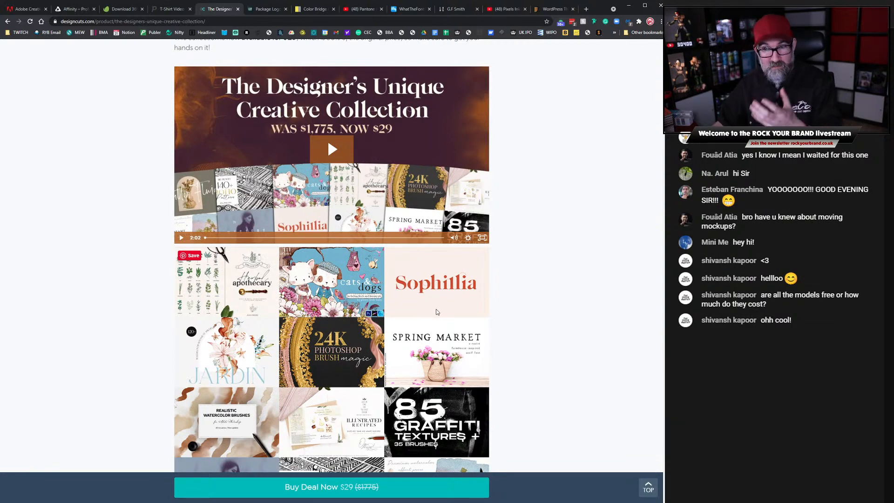
scroll(486, 334, "up", 4)
scroll(526, 324, "down", 2)
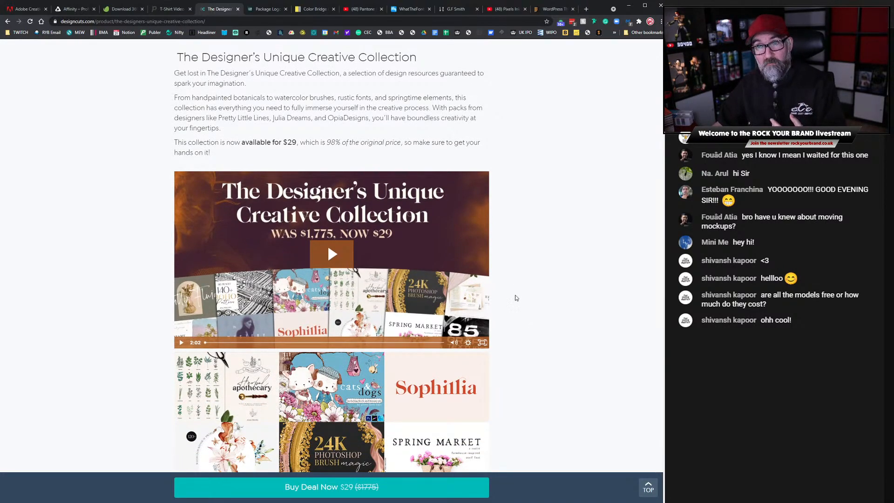
scroll(515, 295, "up", 3)
scroll(515, 296, "up", 2)
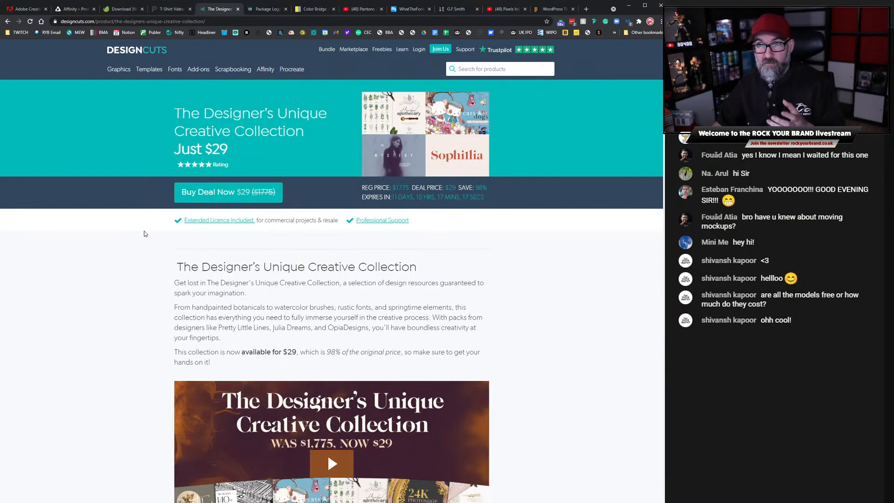
Open the Design Cuts Freebies page and look through the free Graphics and Add-Ons resources
left_click(382, 56)
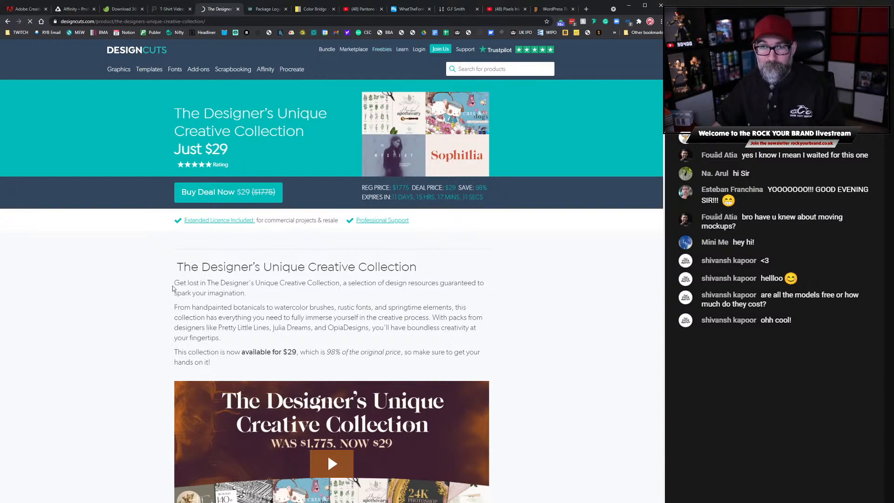
scroll(86, 288, "down", 5)
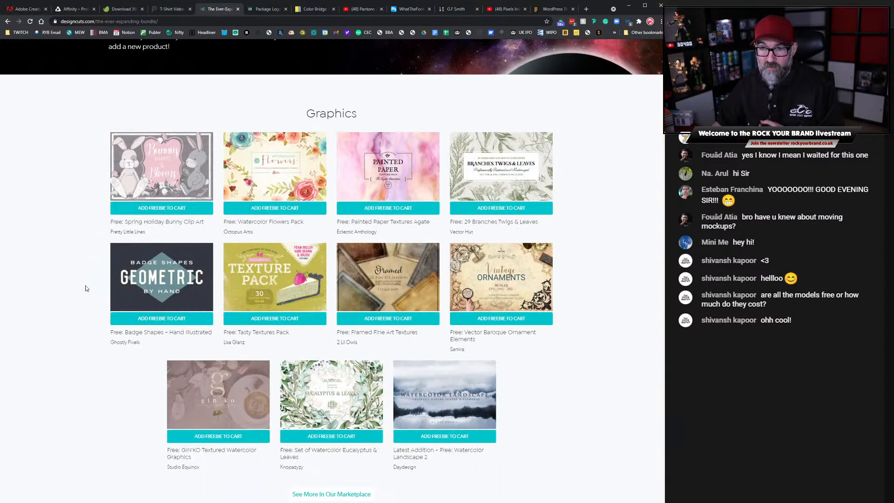
scroll(340, 265, "down", 2)
scroll(340, 265, "up", 4)
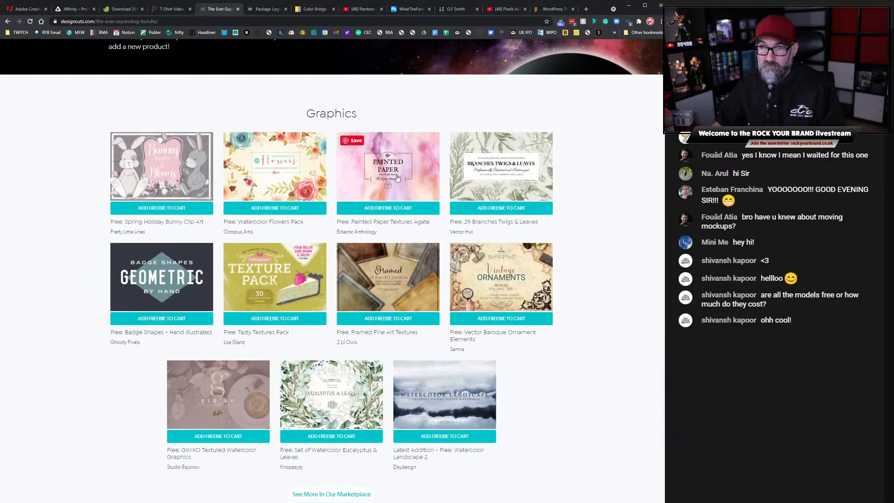
scroll(346, 273, "down", 5)
scroll(346, 273, "down", 4)
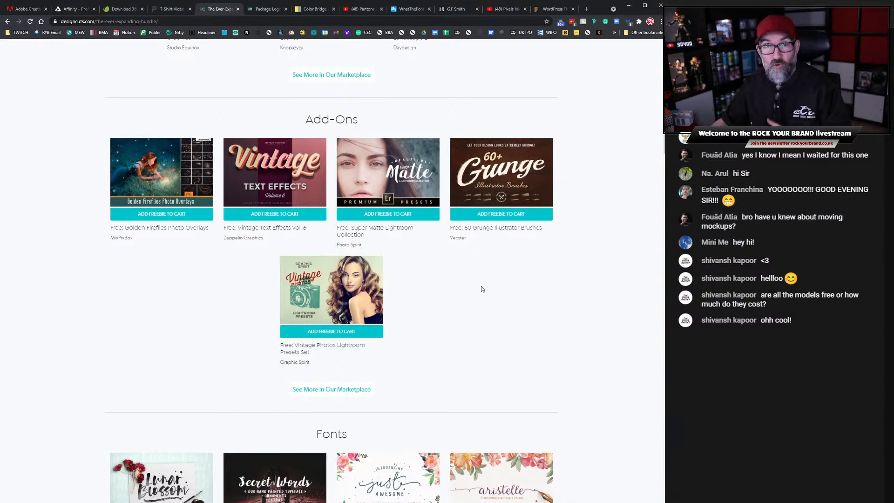
Examine the free Fonts, Templates, Procreate and Scrapbooking resources, and return to the start of the Free Ever Expanding Bundle page
scroll(482, 288, "down", 6)
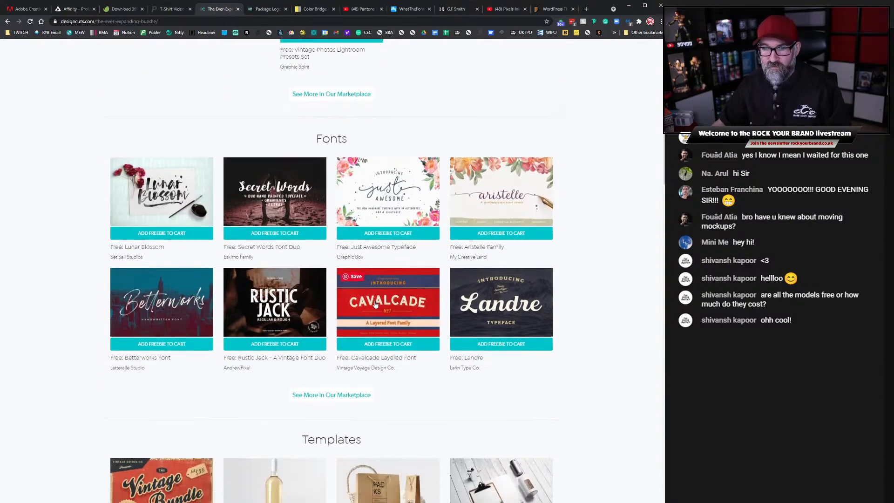
scroll(412, 270, "down", 12)
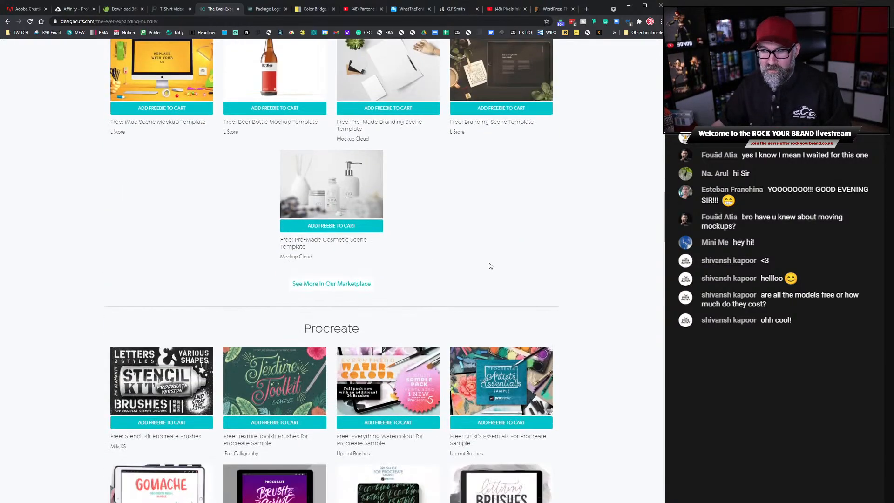
scroll(490, 269, "down", 4)
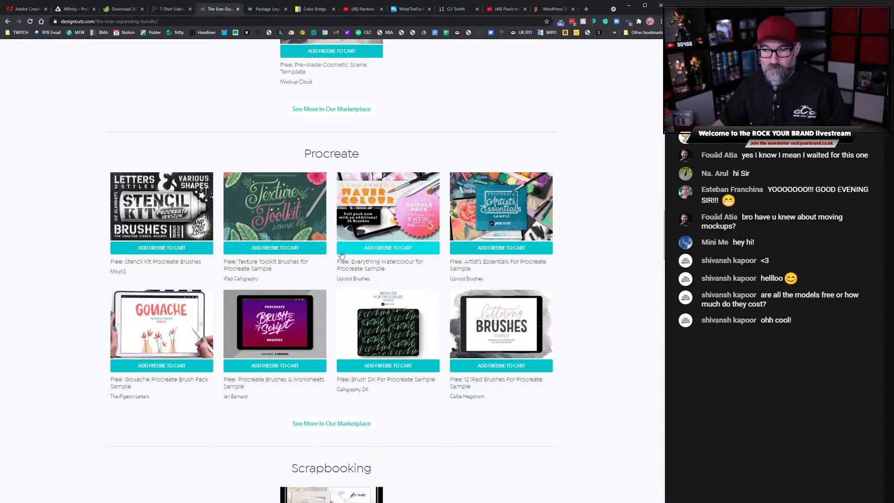
left_click(356, 249)
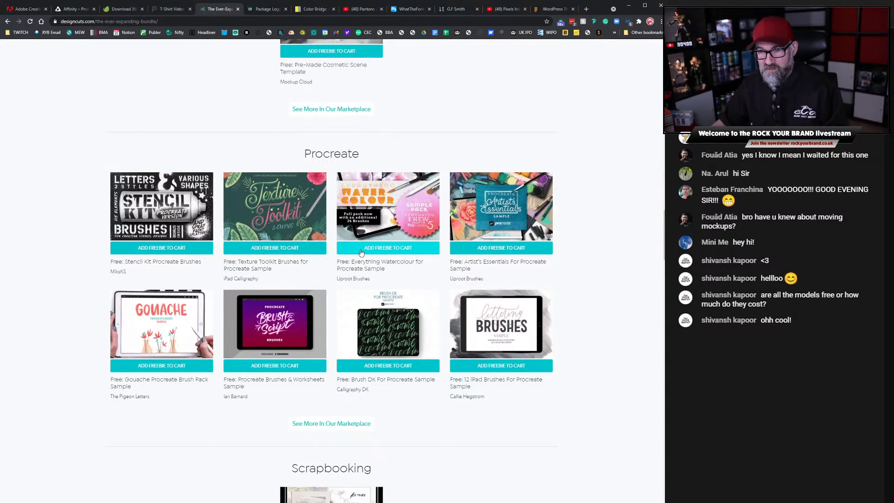
scroll(362, 253, "down", 2)
scroll(361, 242, "down", 2)
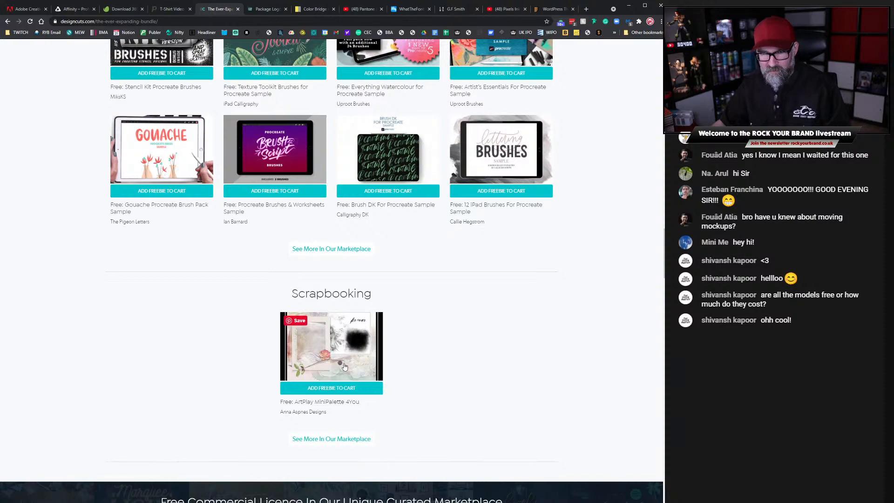
scroll(475, 321, "up", 4)
scroll(483, 314, "up", 20)
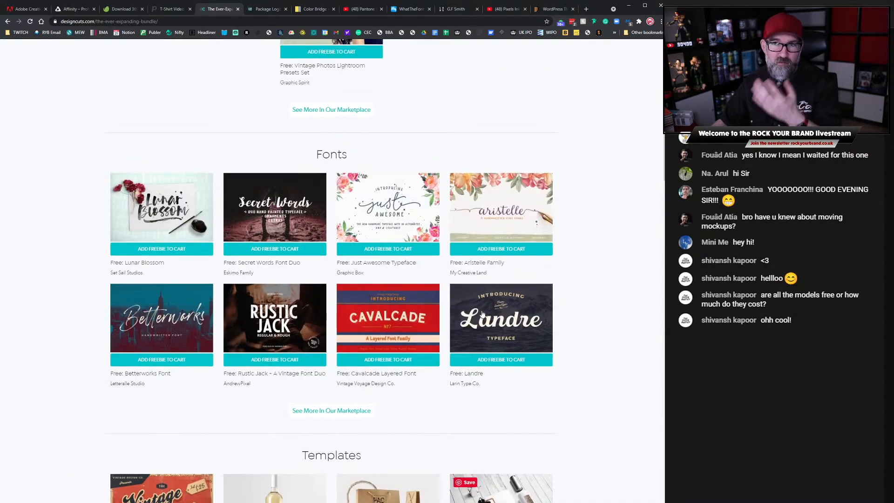
scroll(481, 310, "up", 6)
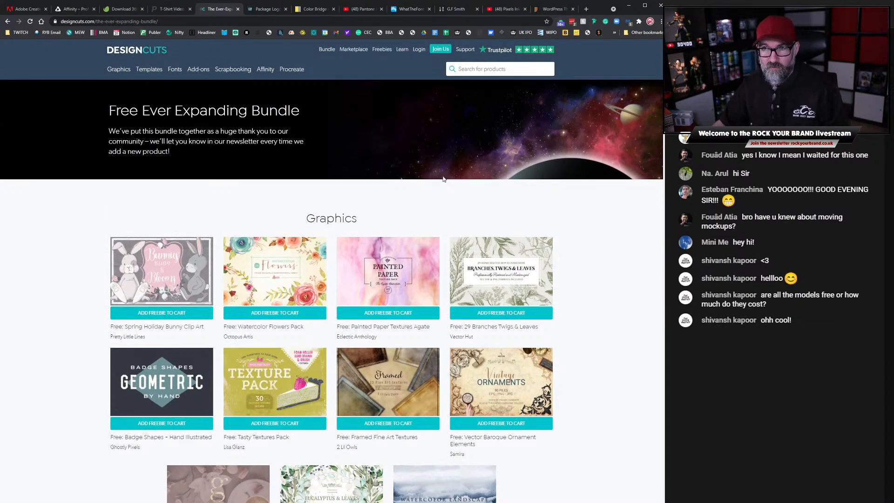
Open the Affinity category on Design Cuts, look over its products, and switch to the Logo Package Express website
left_click(268, 76)
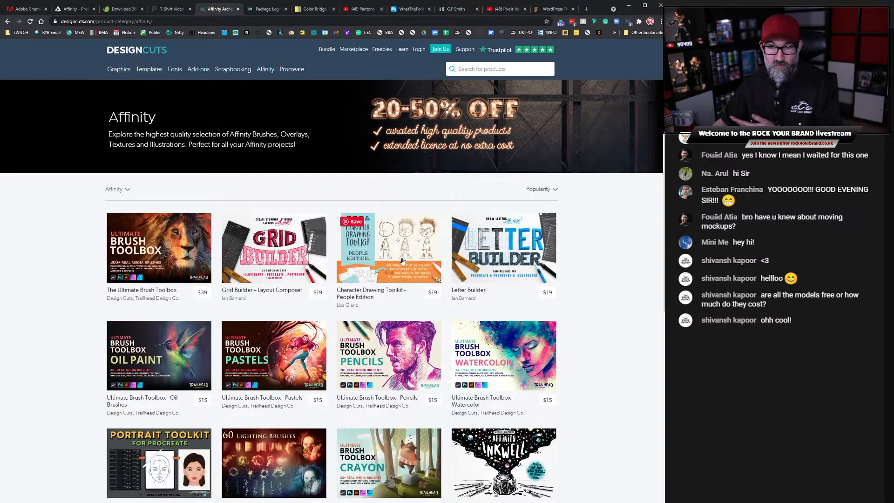
scroll(401, 263, "down", 2)
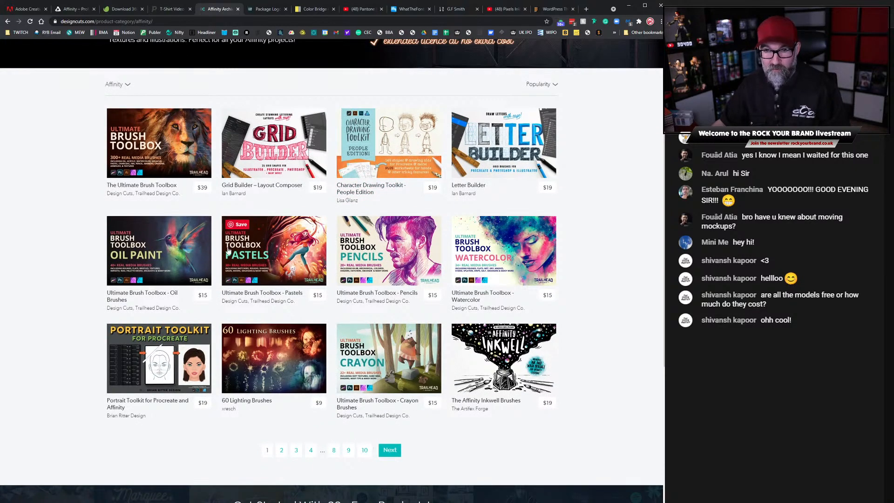
scroll(182, 298, "up", 2)
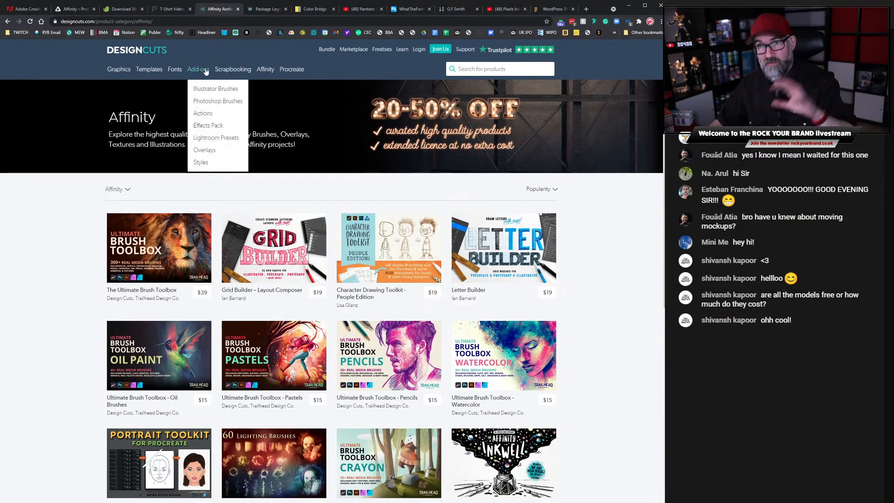
left_click(268, 11)
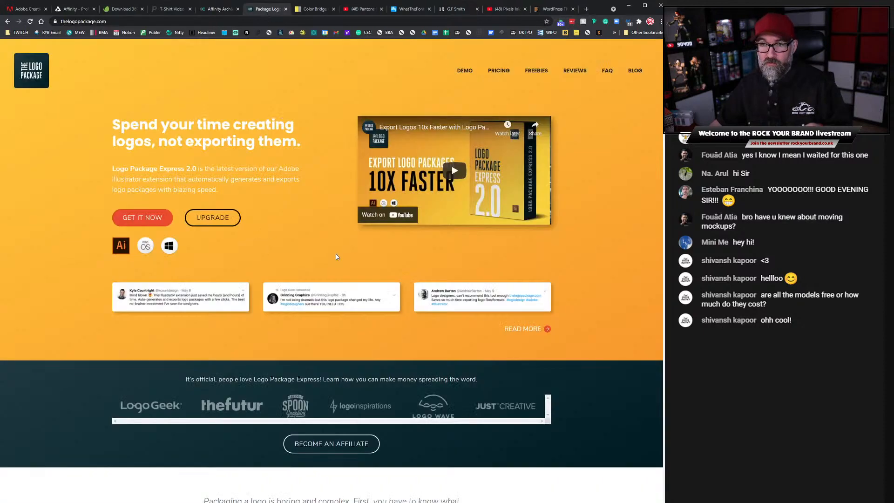